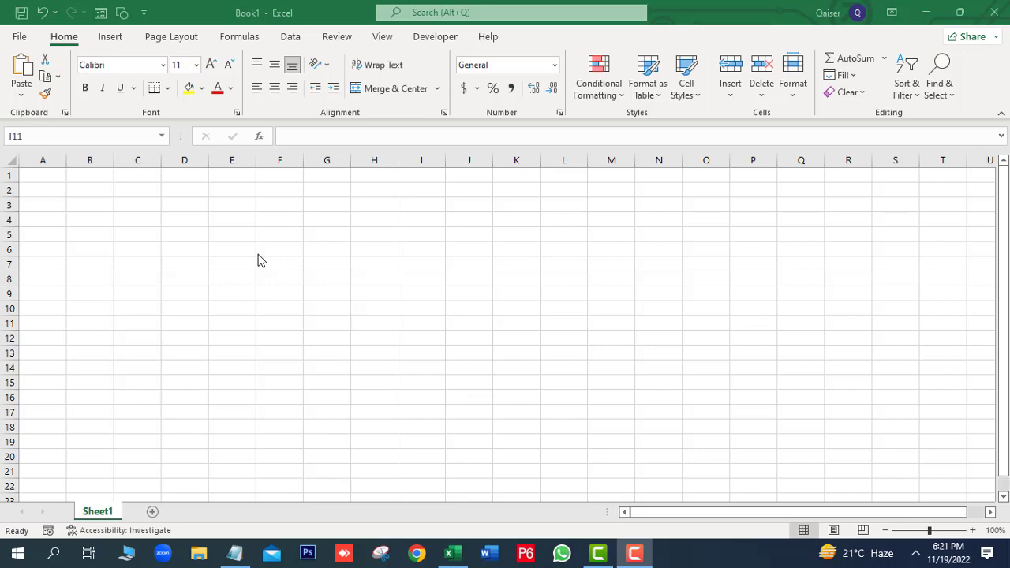
# - Open the Insert tab's Shapes gallery on the blank workbook
pyautogui.click(105, 39)
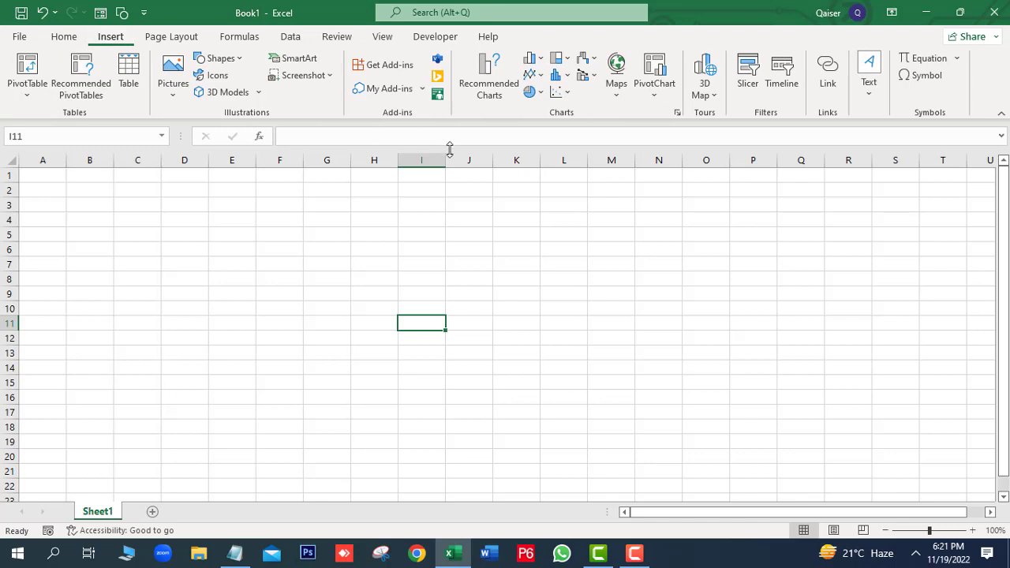
pyautogui.click(241, 63)
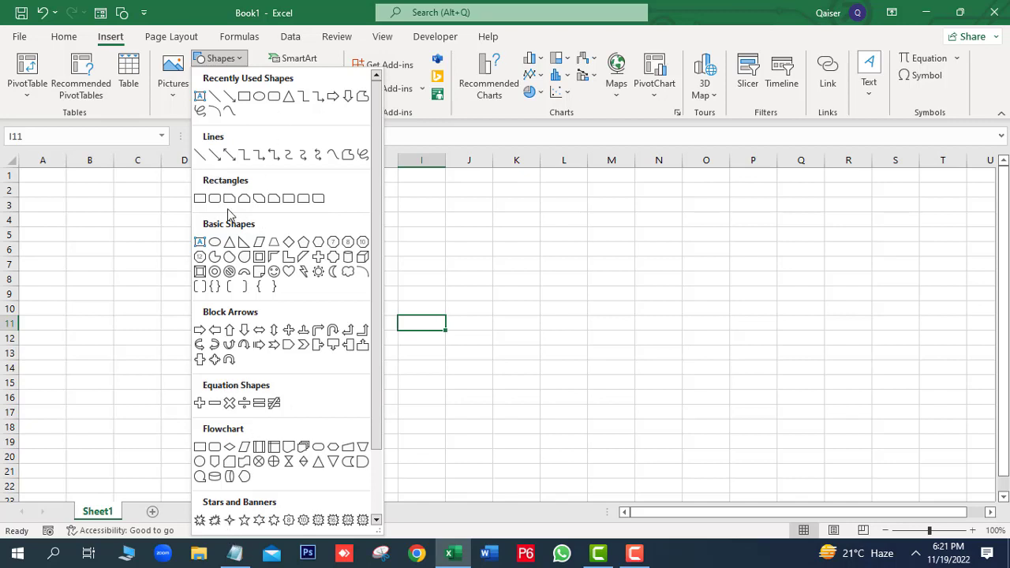
# - Draw a rounded rectangle from D7 to J14, then move it down to rows 10–17
pyautogui.click(217, 201)
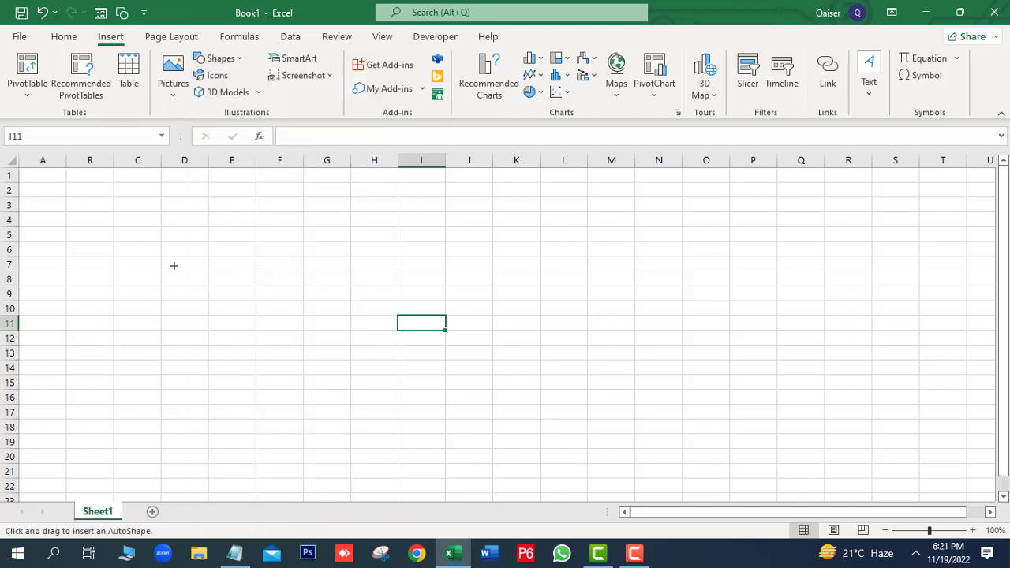
pyautogui.moveTo(170, 268); pyautogui.dragTo(481, 371)
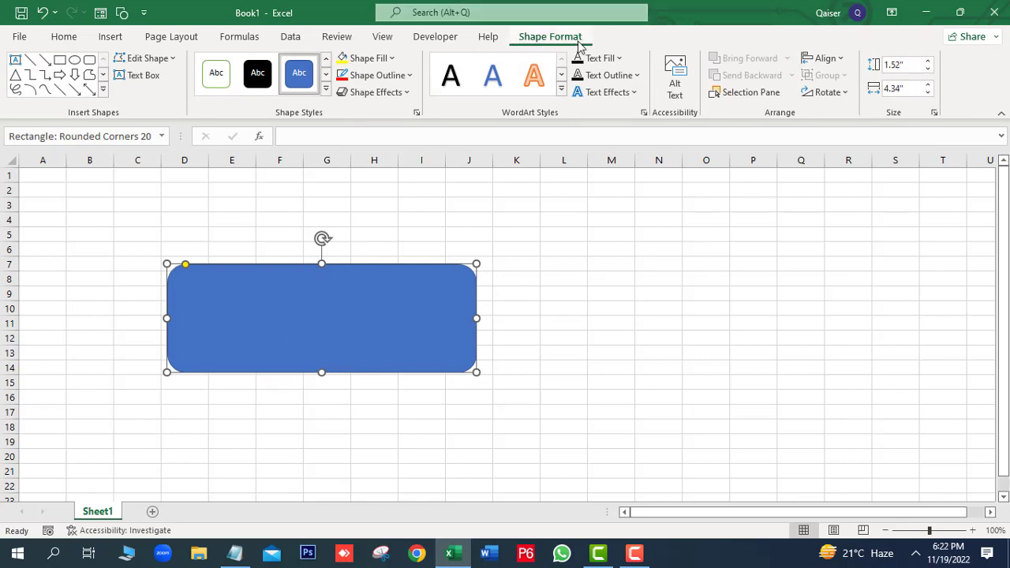
pyautogui.click(532, 322)
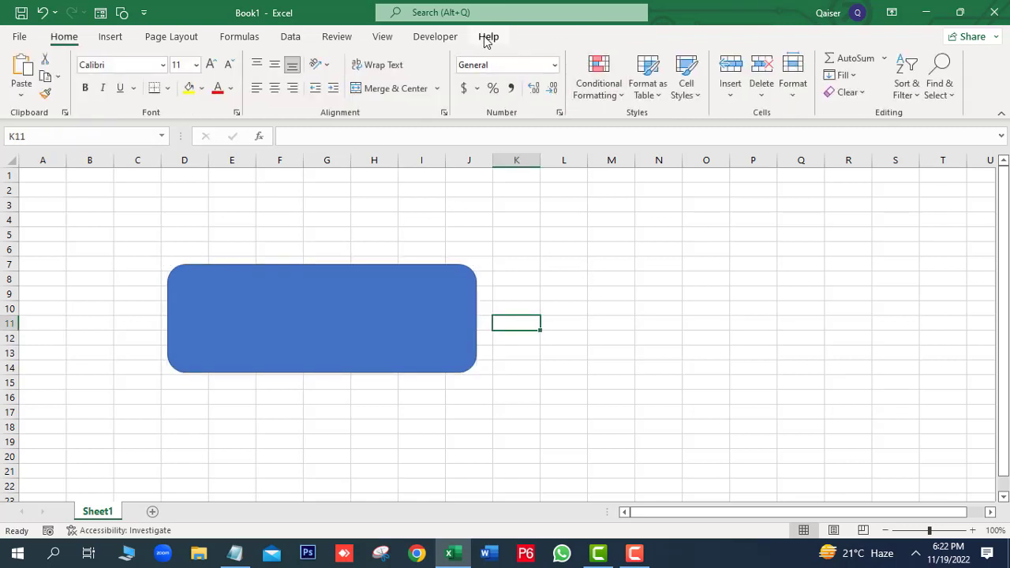
pyautogui.click(317, 341)
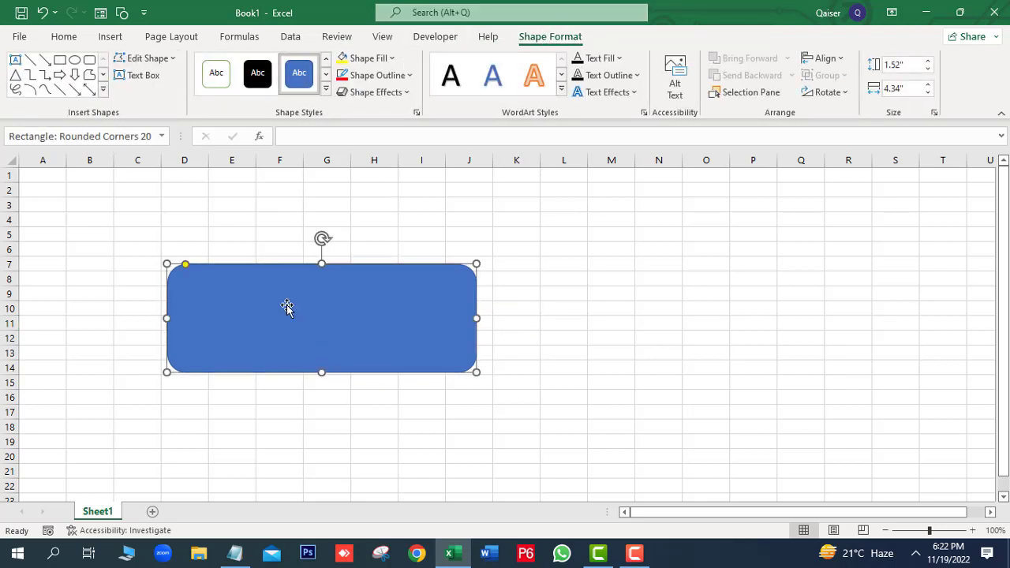
pyautogui.moveTo(287, 307); pyautogui.dragTo(288, 348)
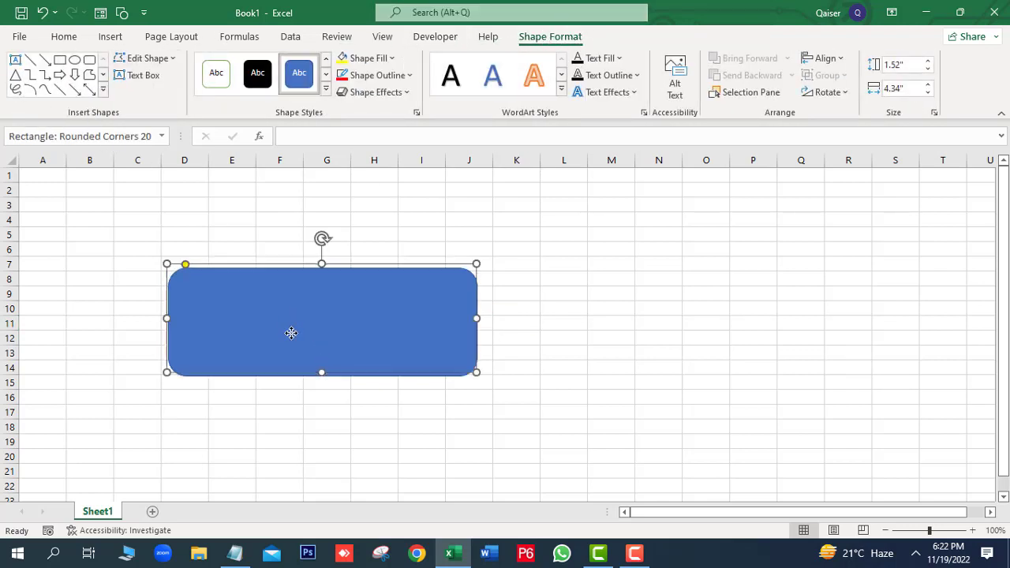
# - Draw an oval above the rounded rectangle
pyautogui.click(102, 90)
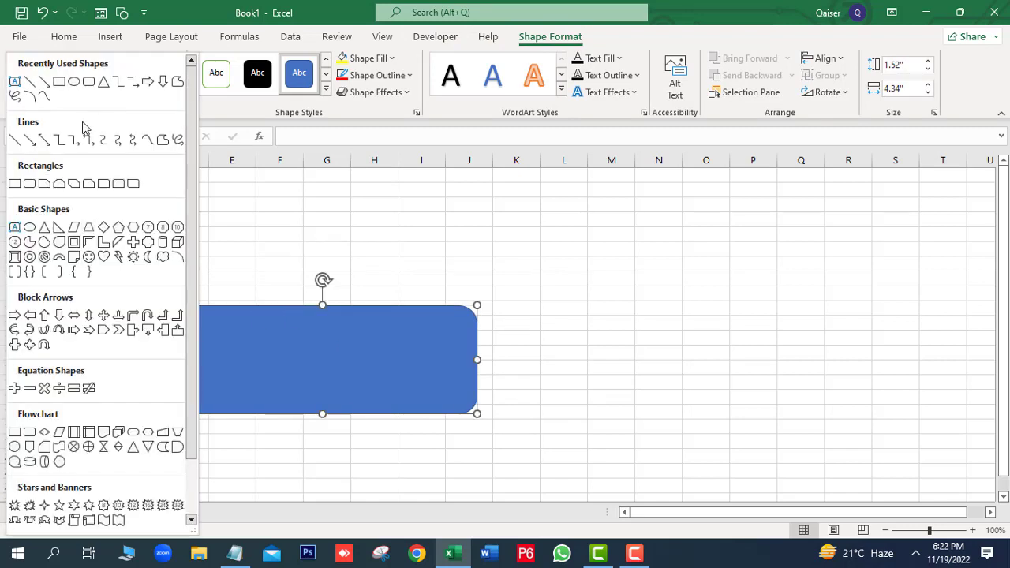
pyautogui.click(74, 81)
pyautogui.moveTo(243, 181); pyautogui.dragTo(370, 290)
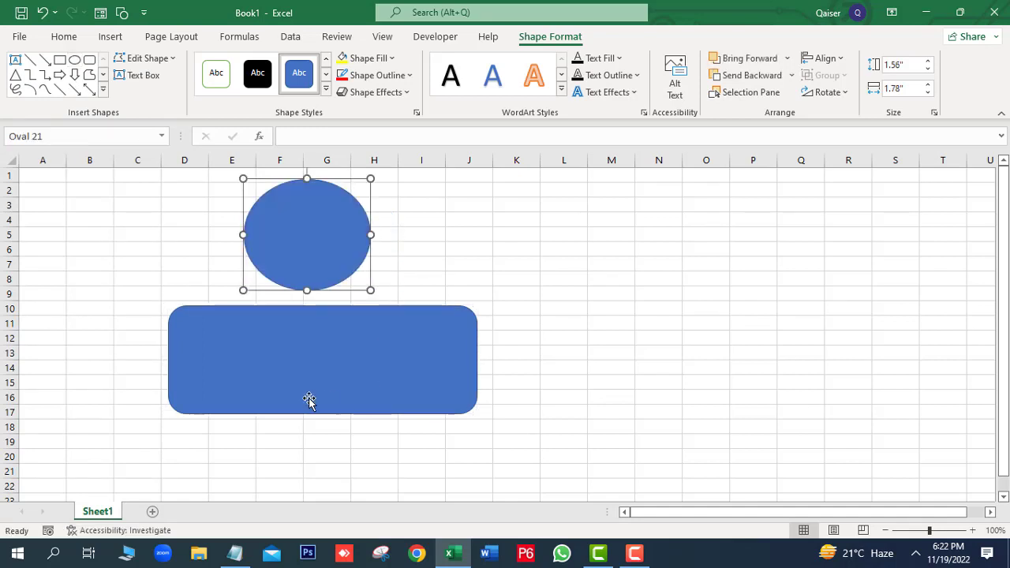
# - Change the rounded rectangle into a Snip Single Corner Rectangle
pyautogui.click(297, 367)
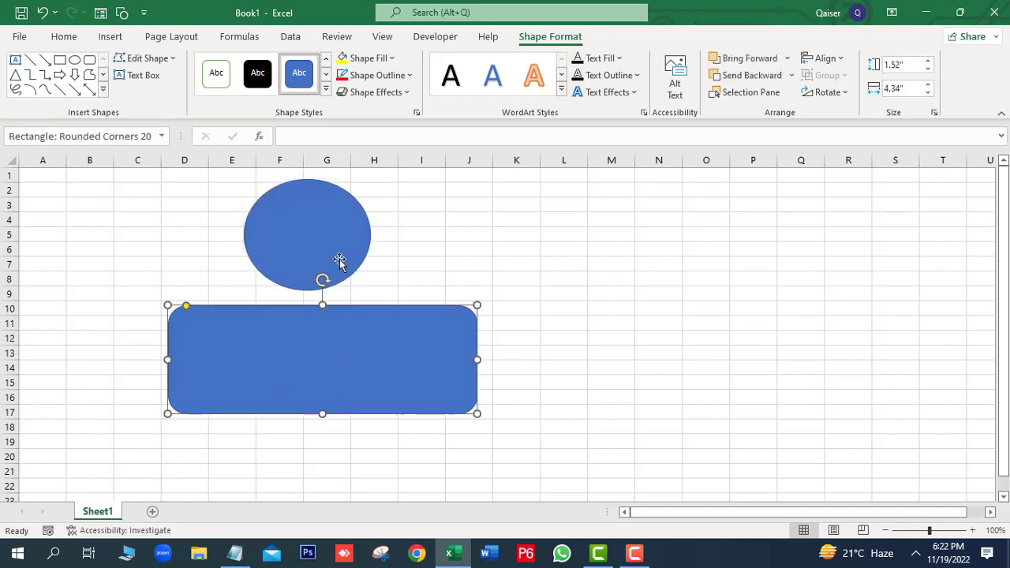
pyautogui.click(173, 59)
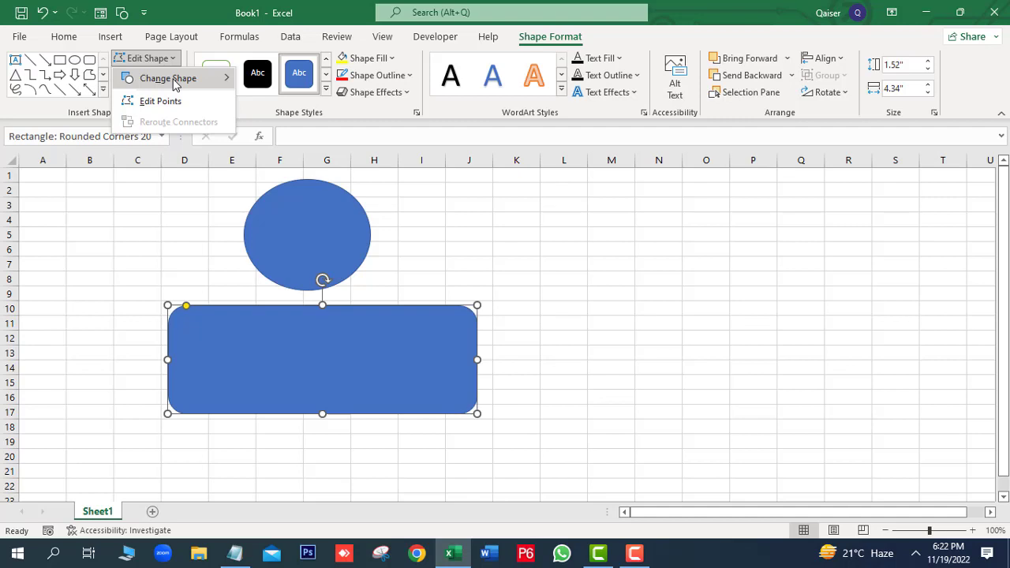
pyautogui.moveTo(175, 82)
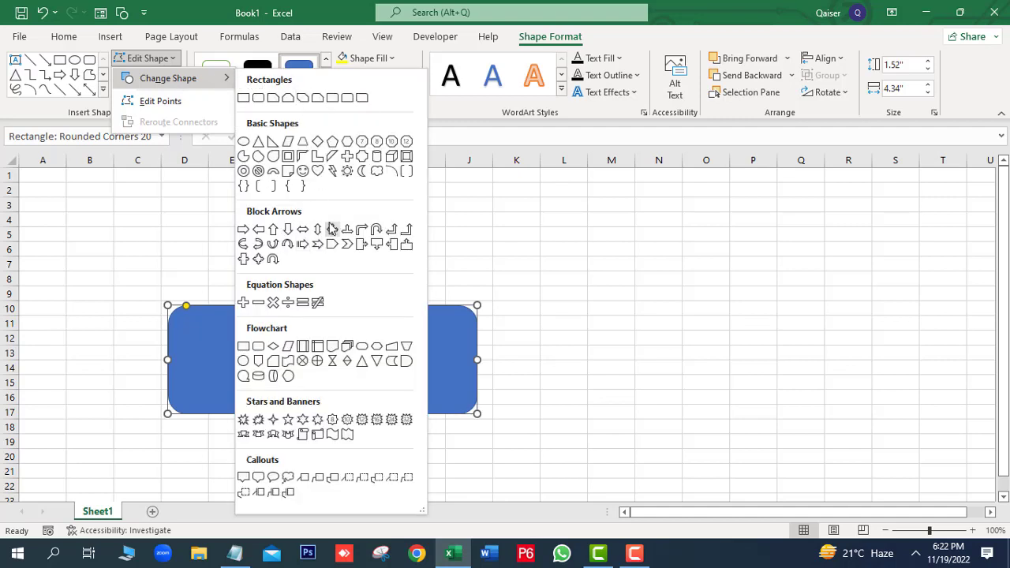
pyautogui.click(273, 97)
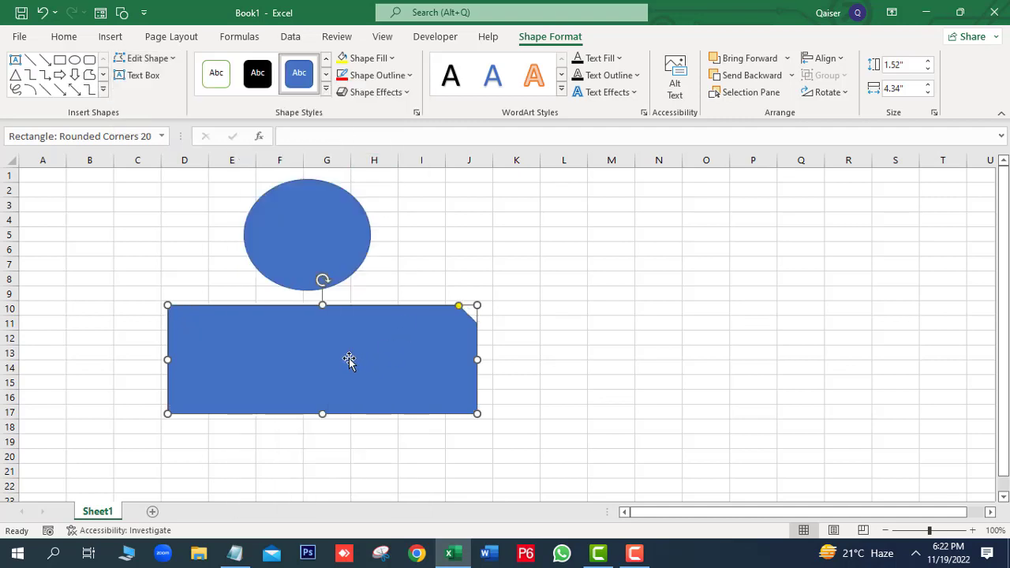
# - Edit the shape's points, dragging a top vertex down so the top edge slopes
pyautogui.click(170, 62)
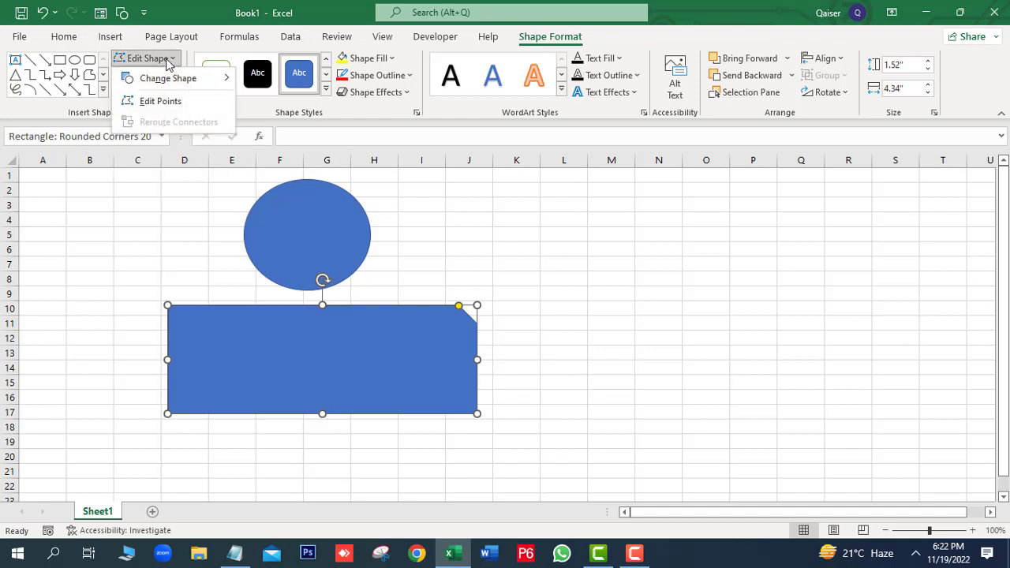
pyautogui.click(161, 101)
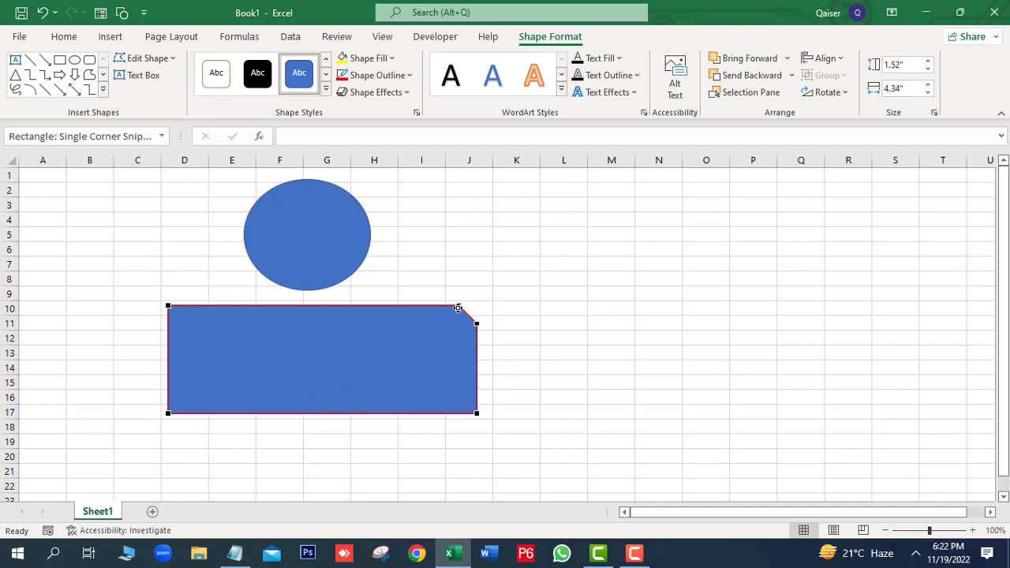
pyautogui.moveTo(458, 306)
pyautogui.mouseDown()
pyautogui.moveTo(338, 355)
pyautogui.moveTo(445, 365)
pyautogui.mouseUp()
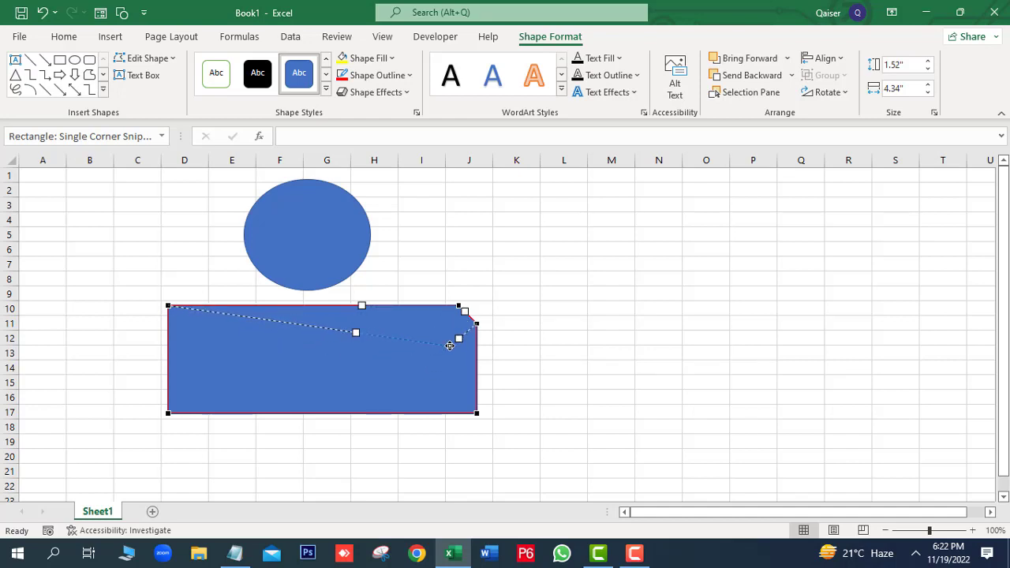
pyautogui.moveTo(445, 366); pyautogui.dragTo(449, 345)
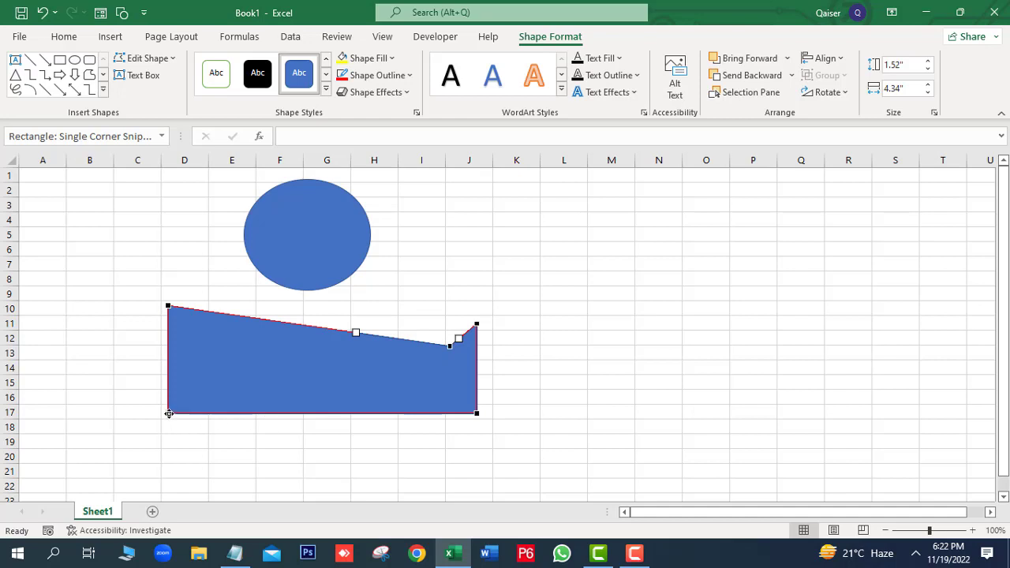
# - Pull the bottom-left point left of column D and move the polygon down to rows 13–19
pyautogui.moveTo(169, 413); pyautogui.dragTo(211, 361)
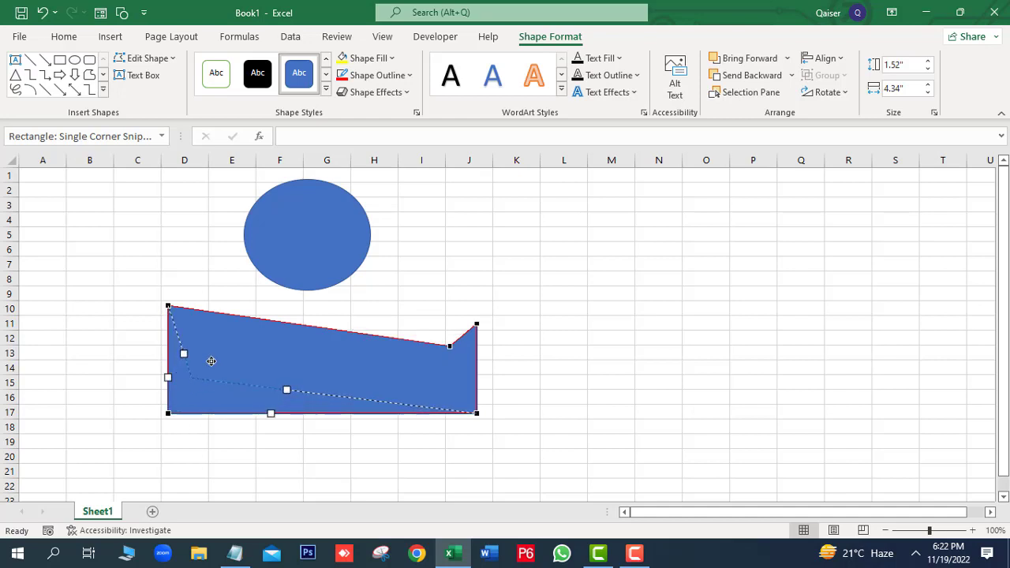
pyautogui.moveTo(212, 361); pyautogui.dragTo(129, 412)
pyautogui.click(293, 390)
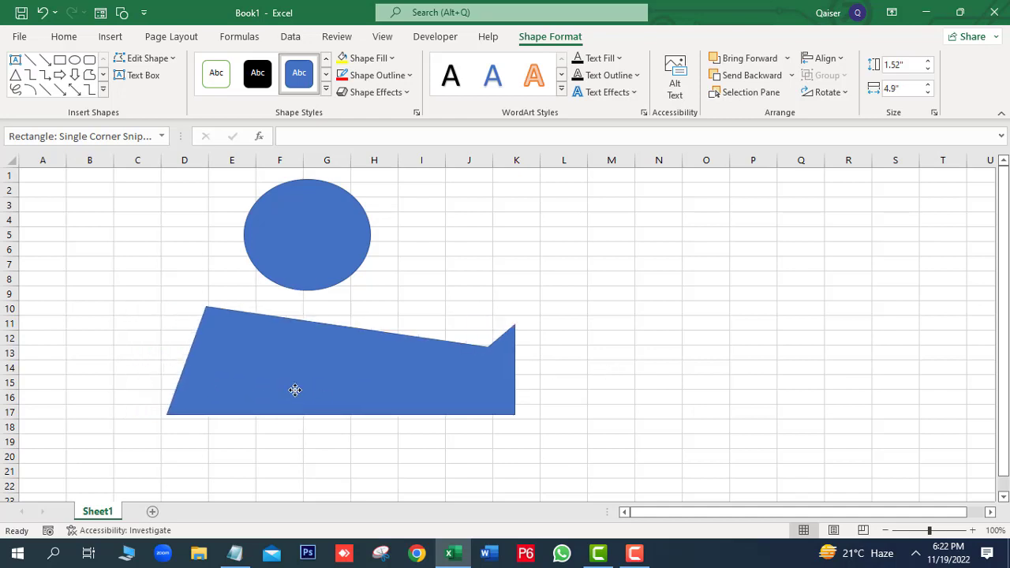
pyautogui.moveTo(339, 359)
pyautogui.mouseDown()
pyautogui.moveTo(321, 431)
pyautogui.moveTo(324, 398)
pyautogui.mouseUp()
pyautogui.click(291, 218)
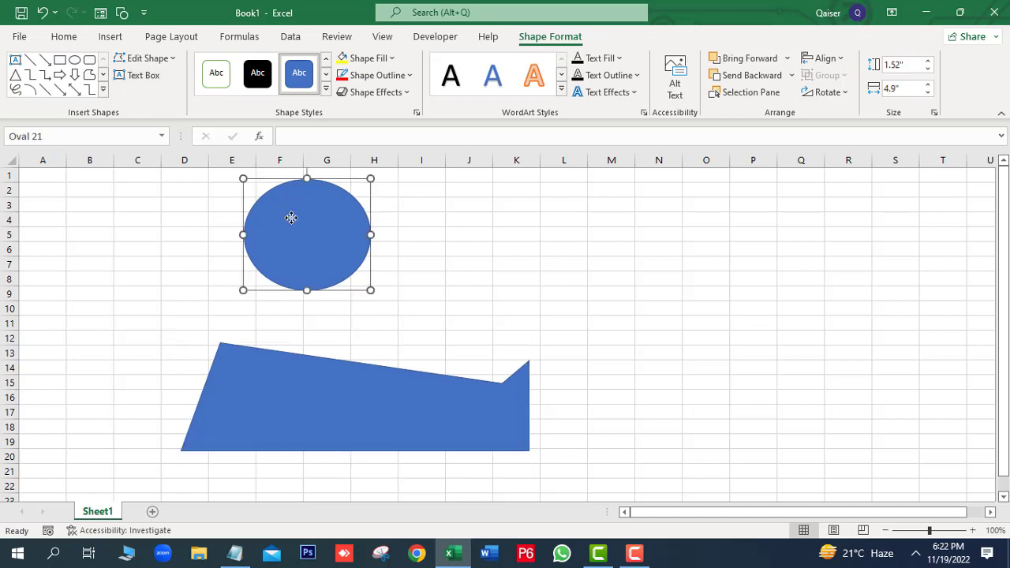
pyautogui.moveTo(291, 217); pyautogui.dragTo(328, 260)
pyautogui.click(139, 75)
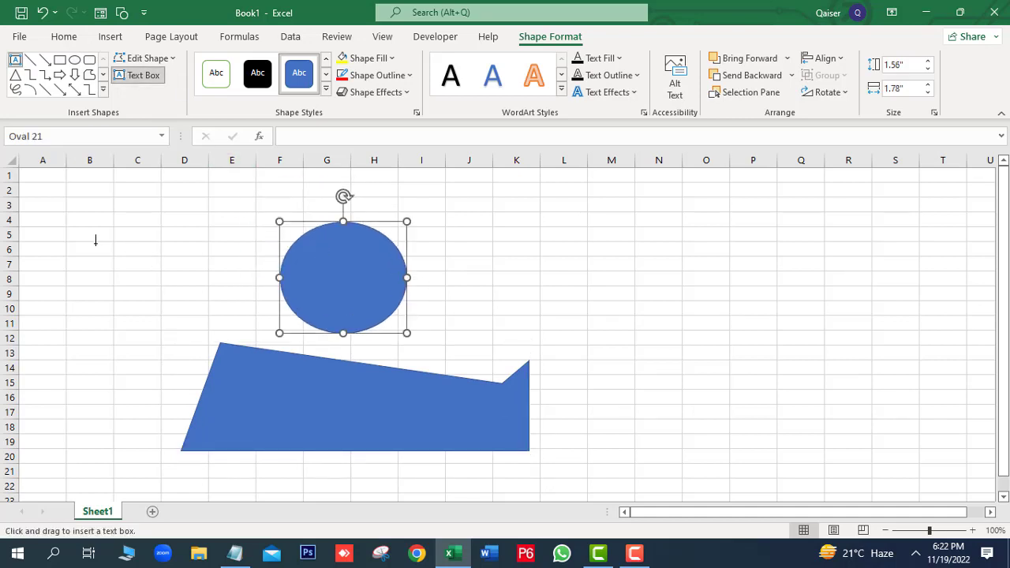
pyautogui.moveTo(96, 244); pyautogui.dragTo(259, 286)
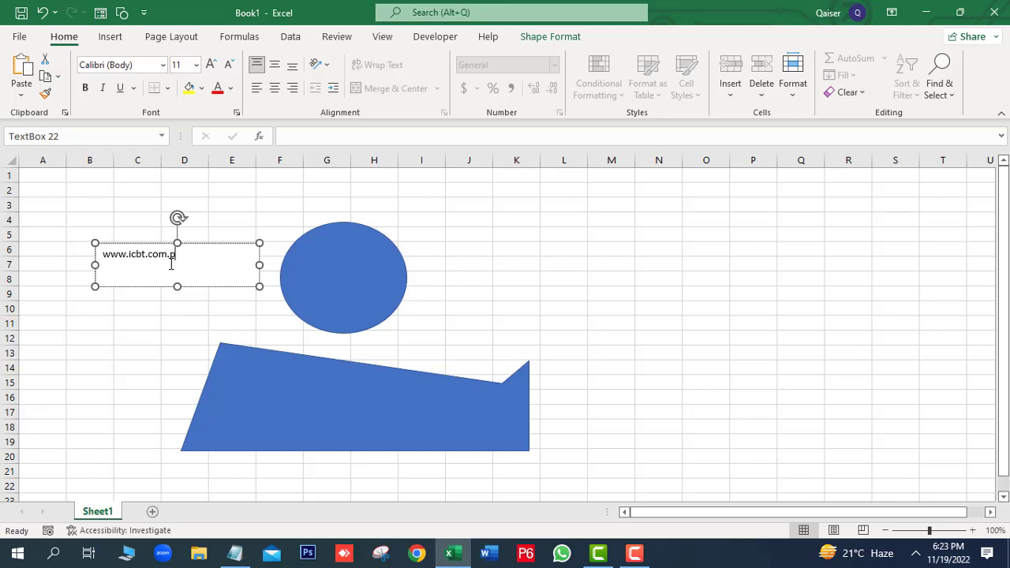
pyautogui.click(160, 350)
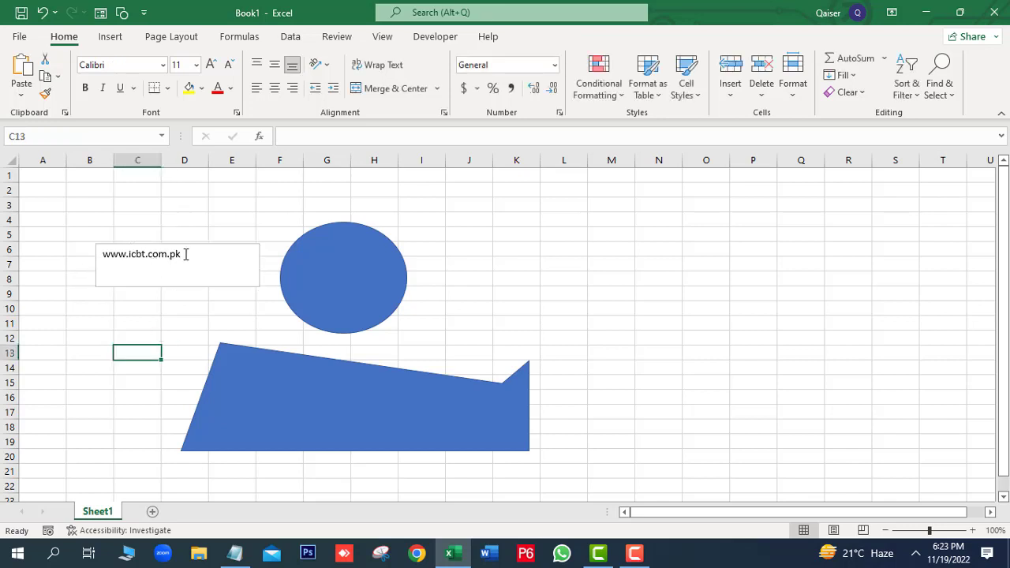
pyautogui.click(184, 255)
pyautogui.moveTo(158, 243); pyautogui.dragTo(295, 388)
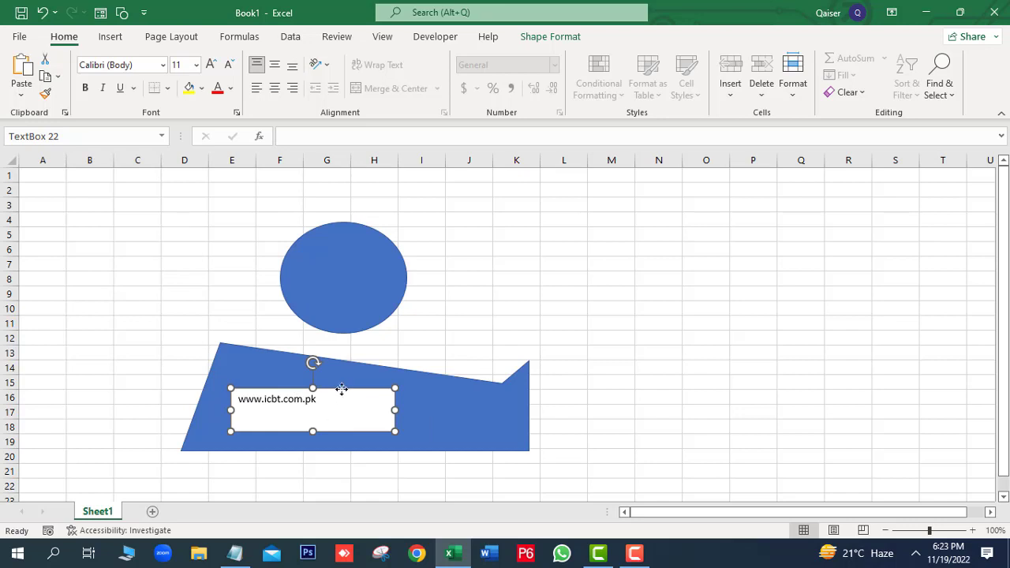
pyautogui.press('Delete')
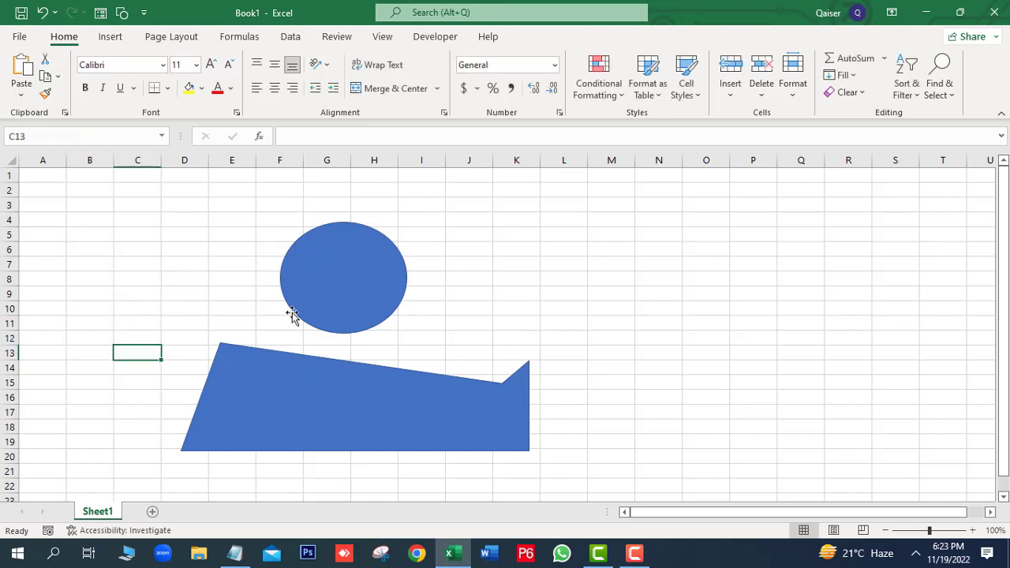
# - Change the slanted polygon's shape to Rectangle: Rounded Corners
pyautogui.click(312, 400)
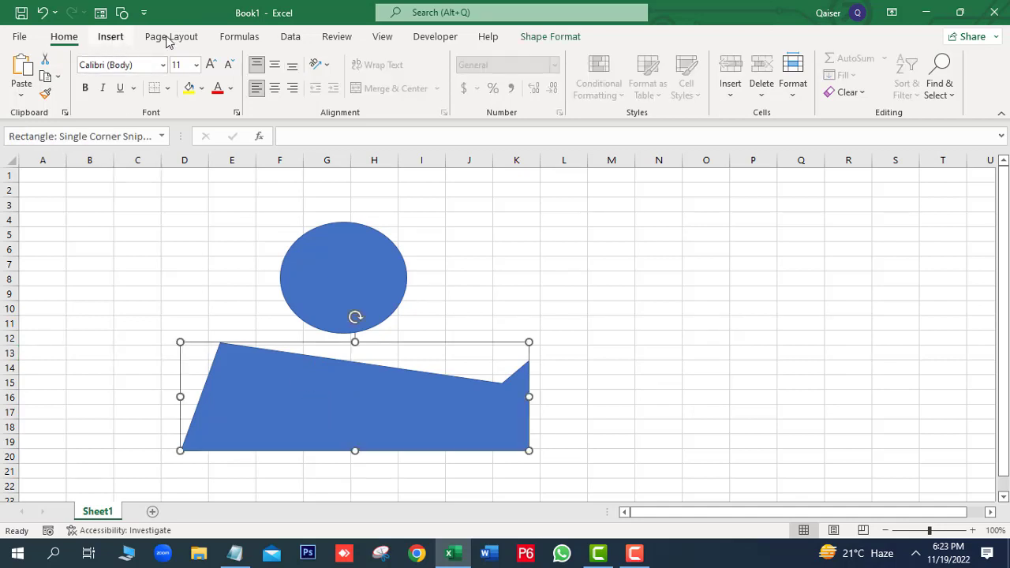
pyautogui.click(534, 37)
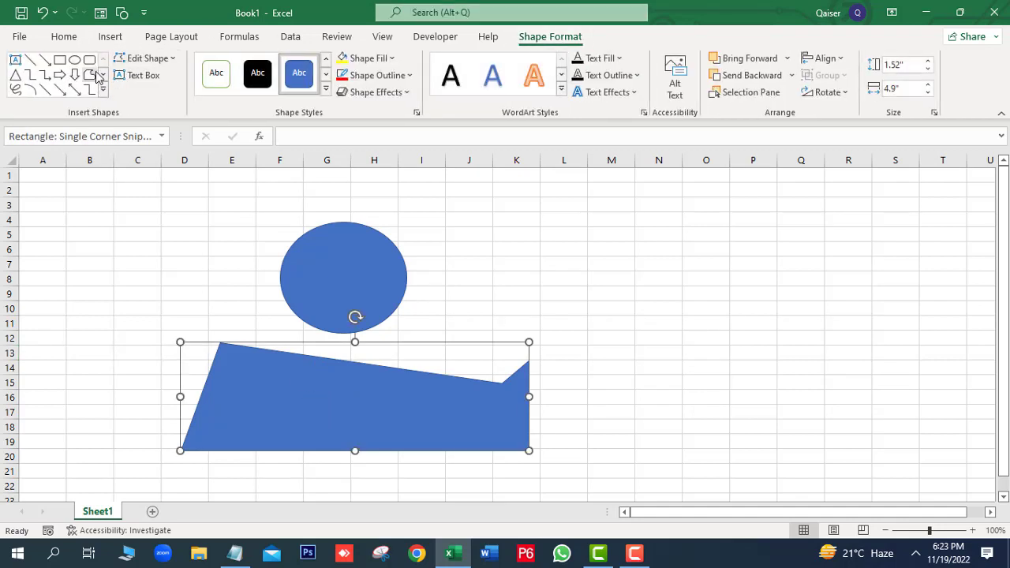
pyautogui.click(166, 60)
pyautogui.moveTo(189, 82)
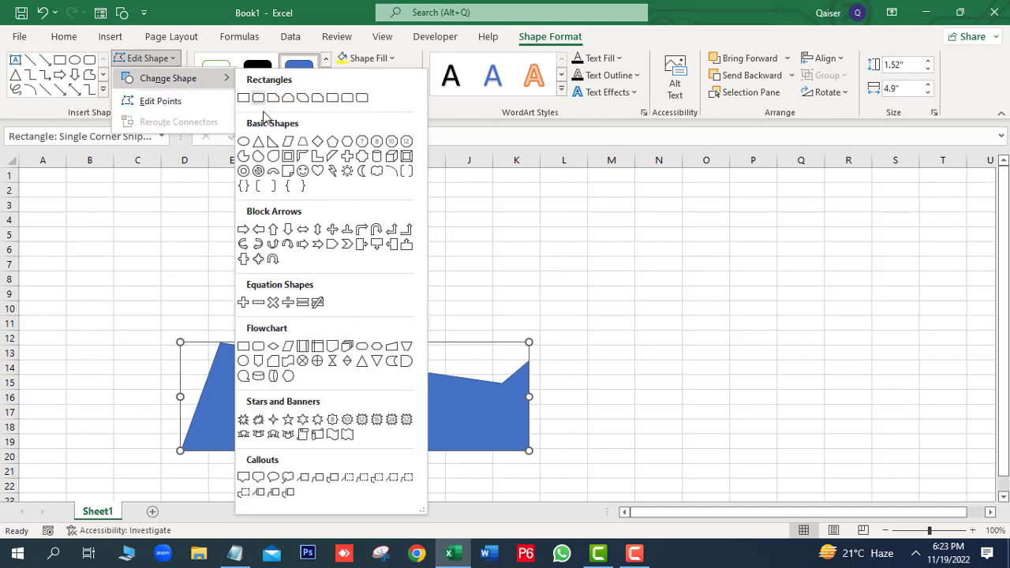
pyautogui.click(259, 99)
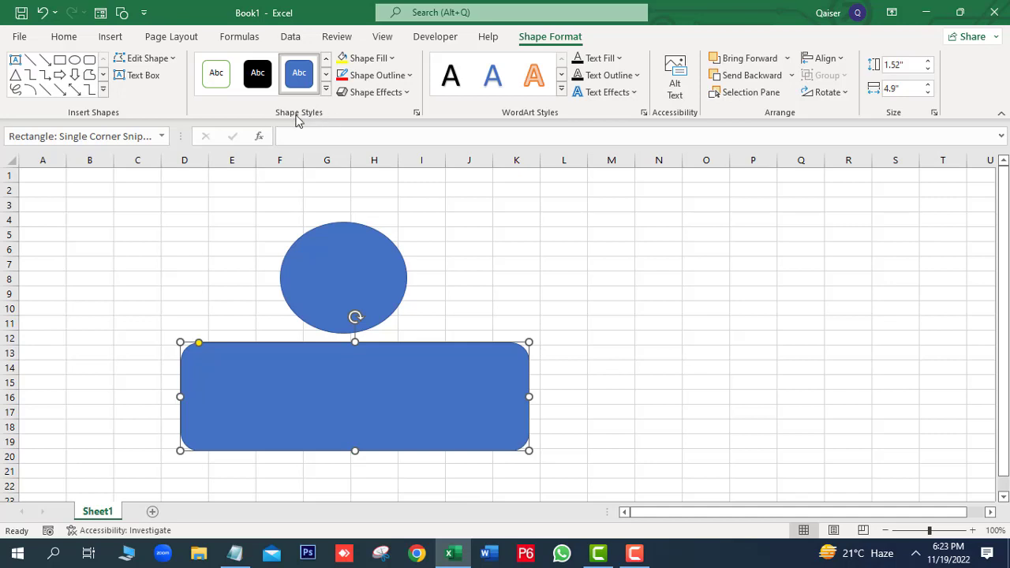
# - Fill the oval with the cricketer photo from the Wallpaper pictures folder
pyautogui.click(392, 60)
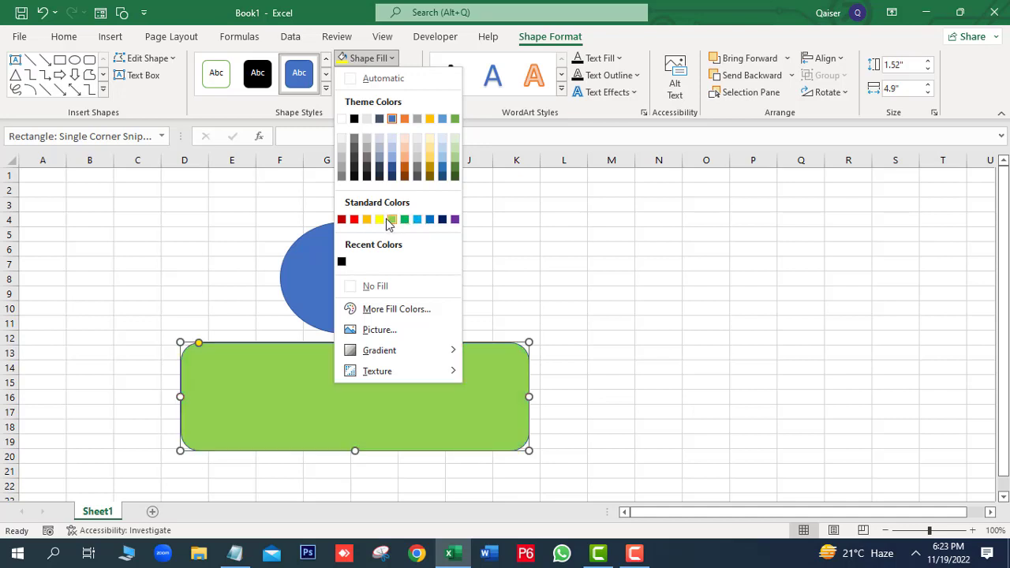
pyautogui.click(309, 298)
pyautogui.click(308, 294)
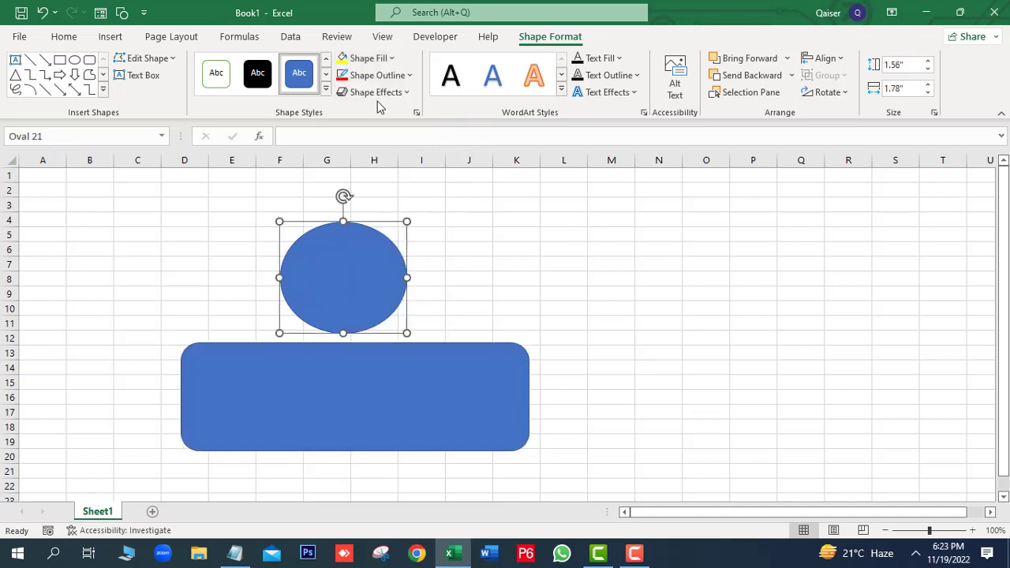
pyautogui.click(392, 61)
pyautogui.click(389, 336)
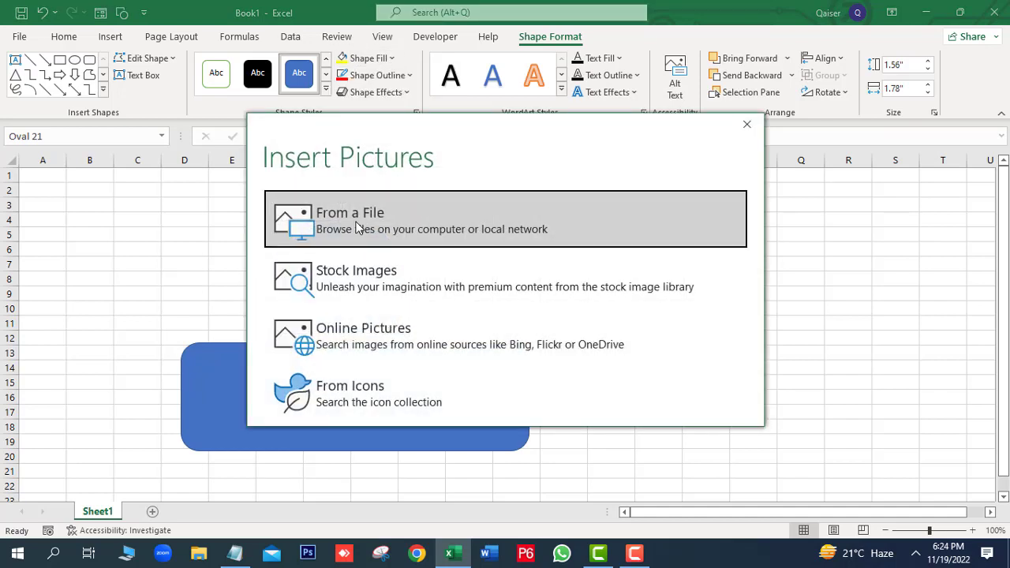
pyautogui.click(389, 223)
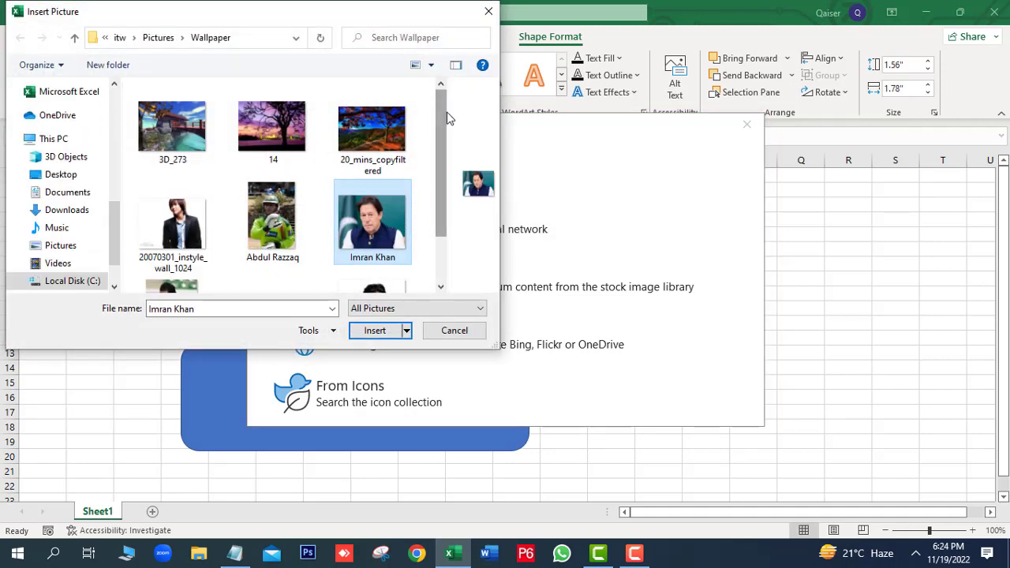
pyautogui.scroll(-1, 441, 123)
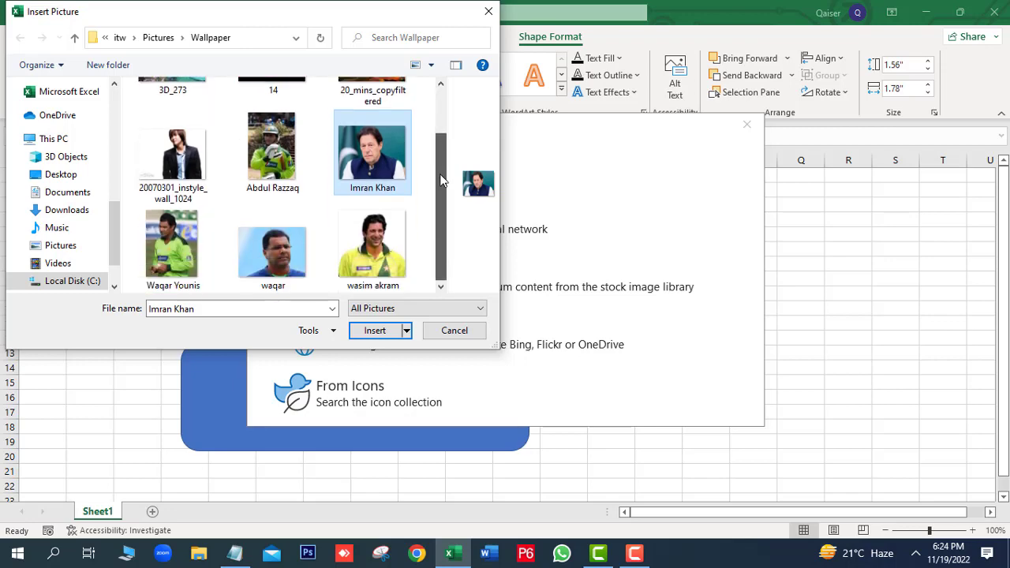
pyautogui.click(382, 256)
pyautogui.doubleClick(382, 257)
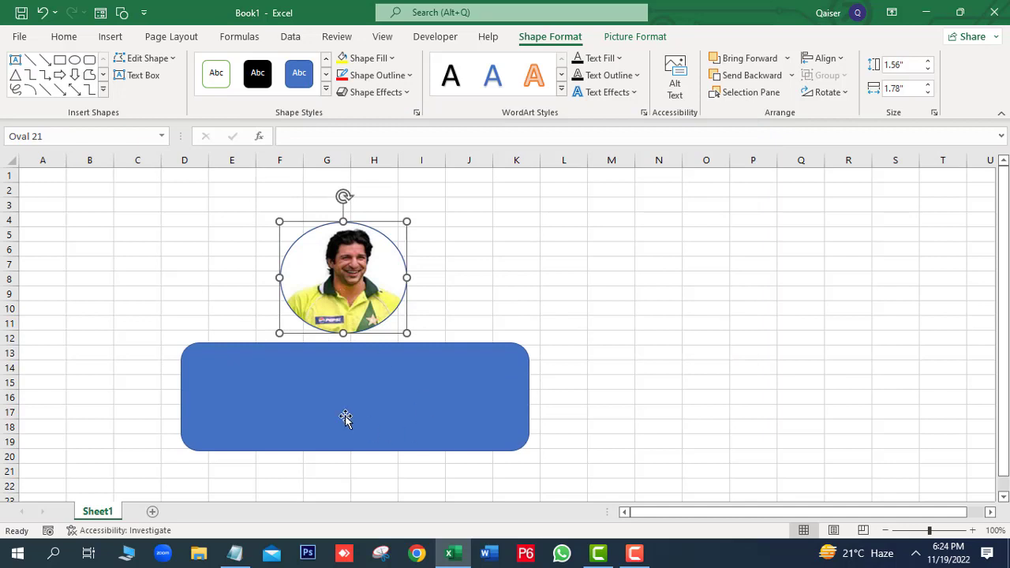
pyautogui.click(377, 409)
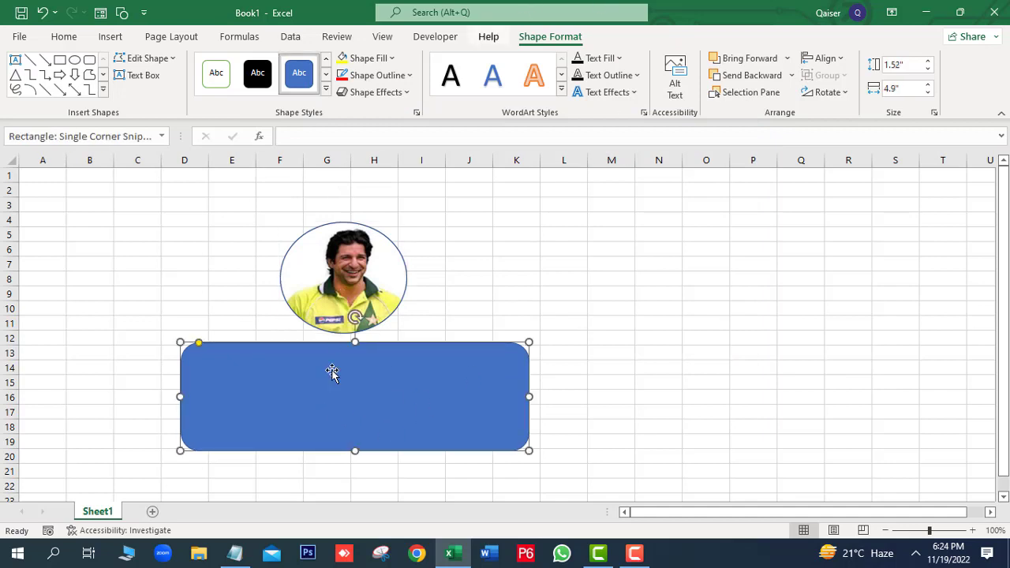
# - Preview the Shape Fill texture gallery on the rounded rectangle
pyautogui.click(392, 60)
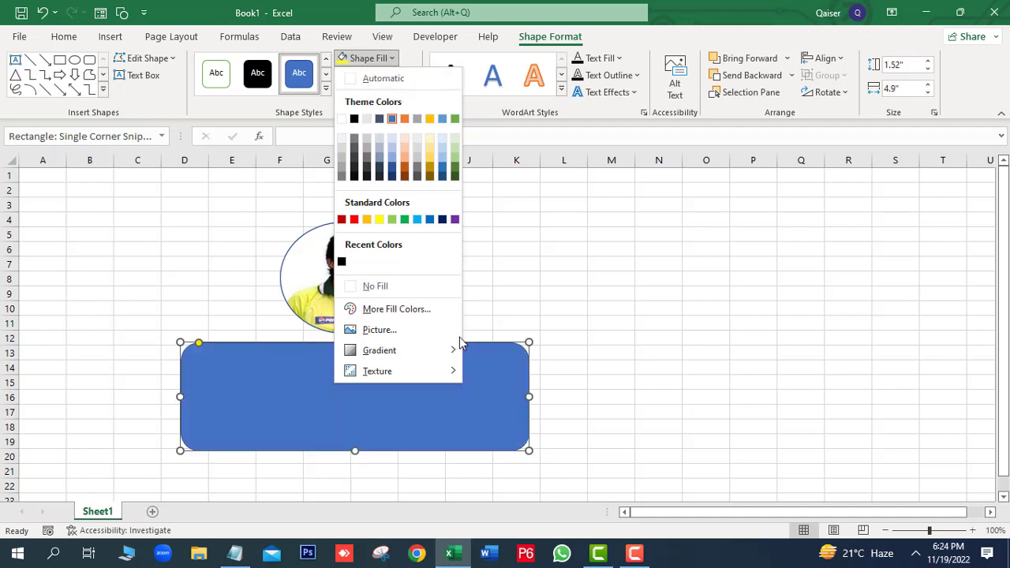
pyautogui.moveTo(436, 360)
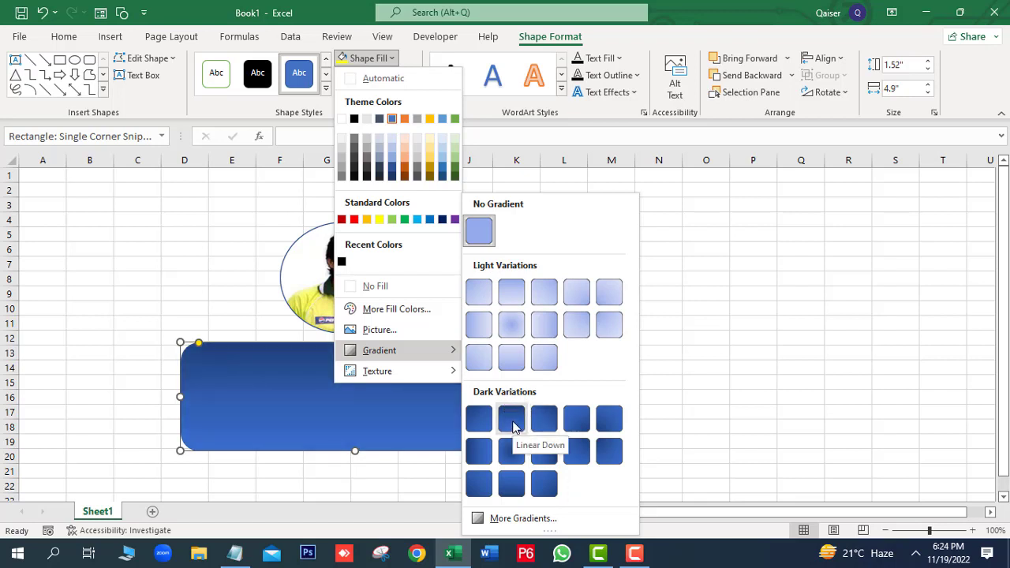
pyautogui.moveTo(441, 377)
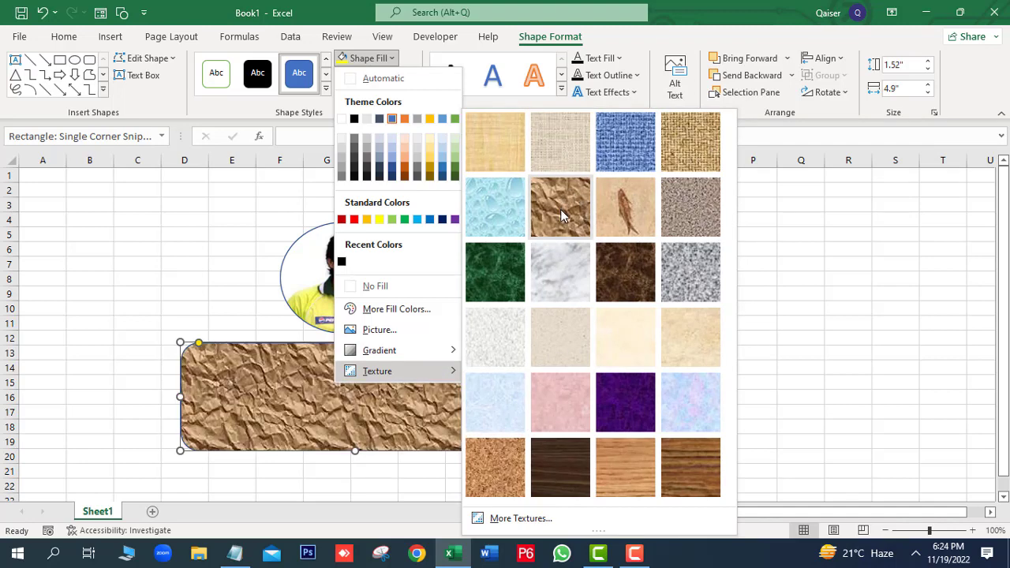
# - Fill the rounded rectangle with White marble texture, trying then cancelling a pink custom colour
pyautogui.click(568, 292)
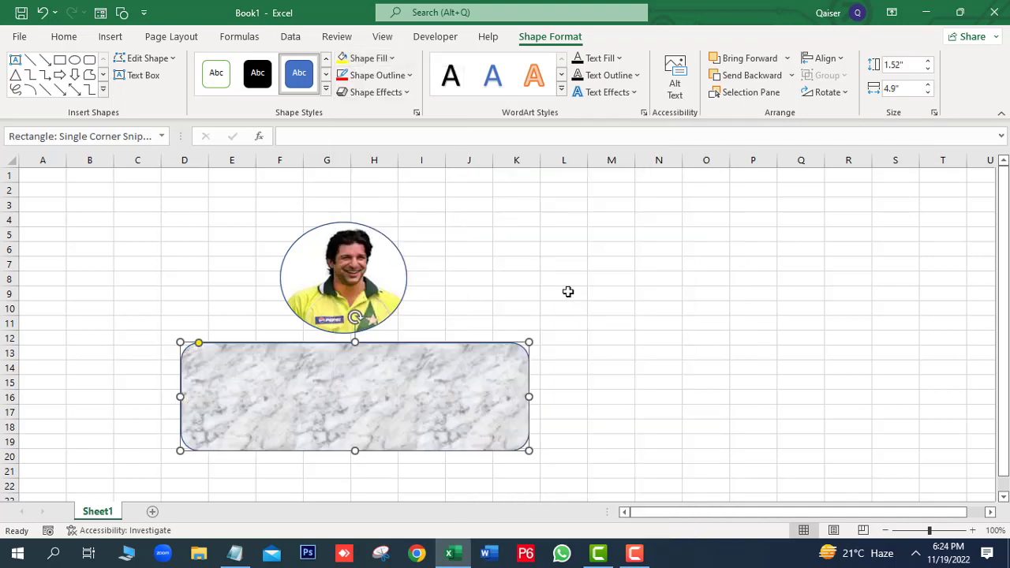
pyautogui.click(393, 60)
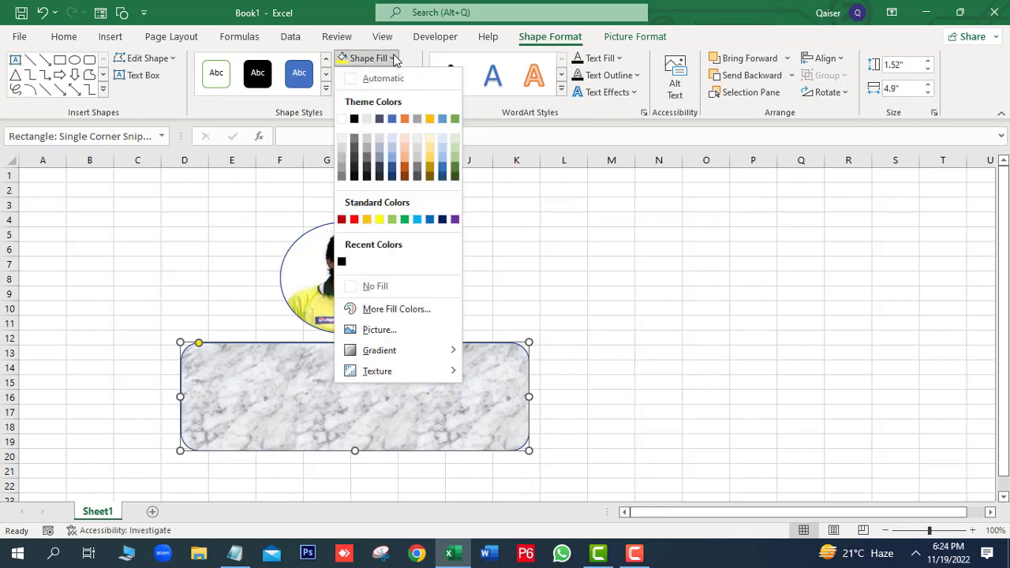
pyautogui.click(390, 310)
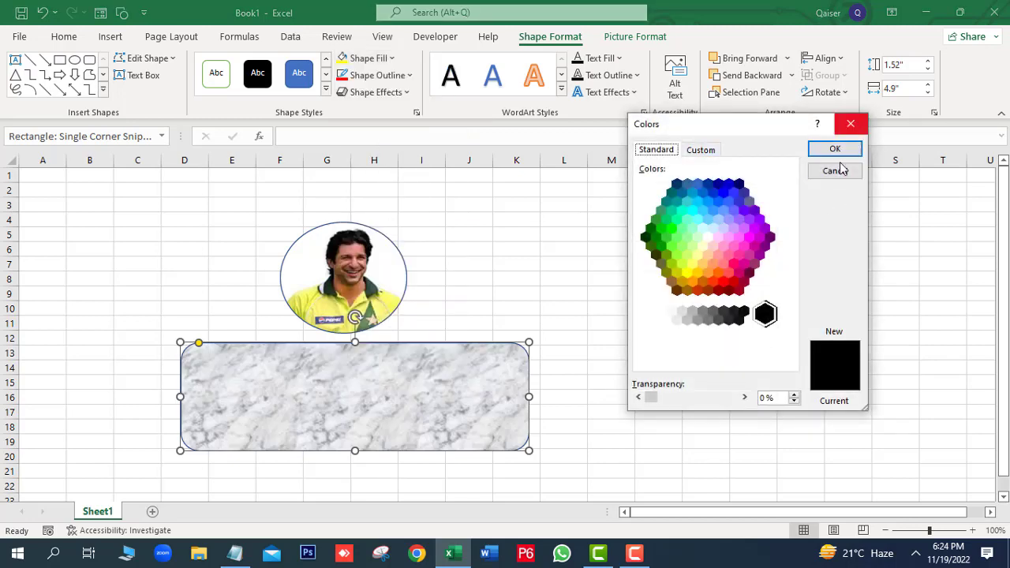
pyautogui.click(738, 274)
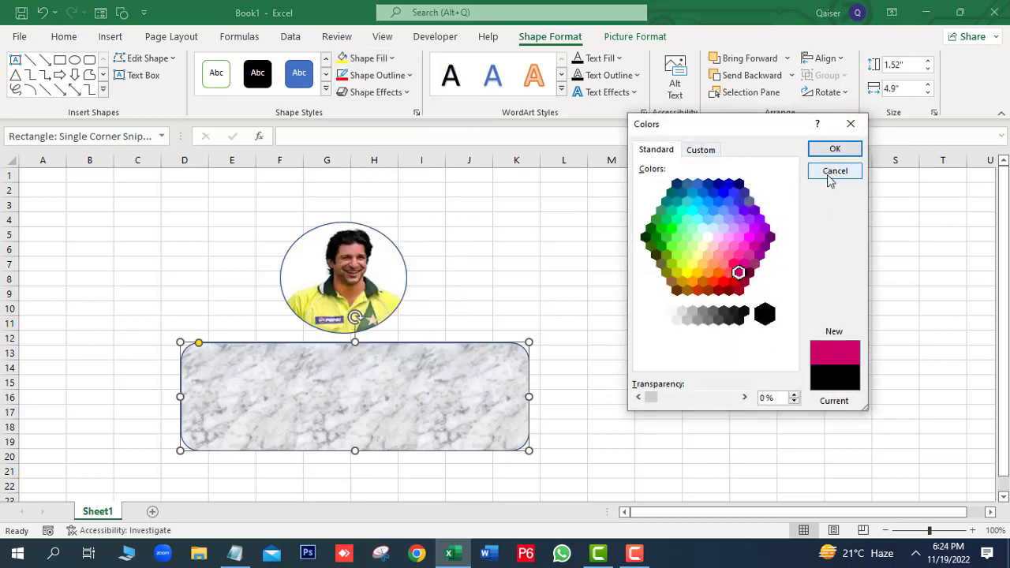
pyautogui.click(840, 169)
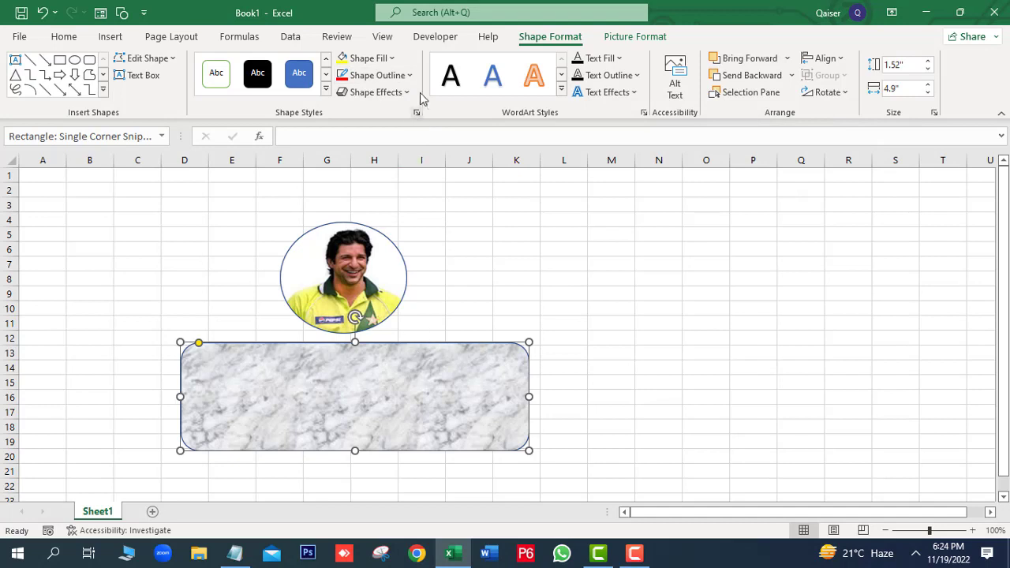
pyautogui.click(410, 76)
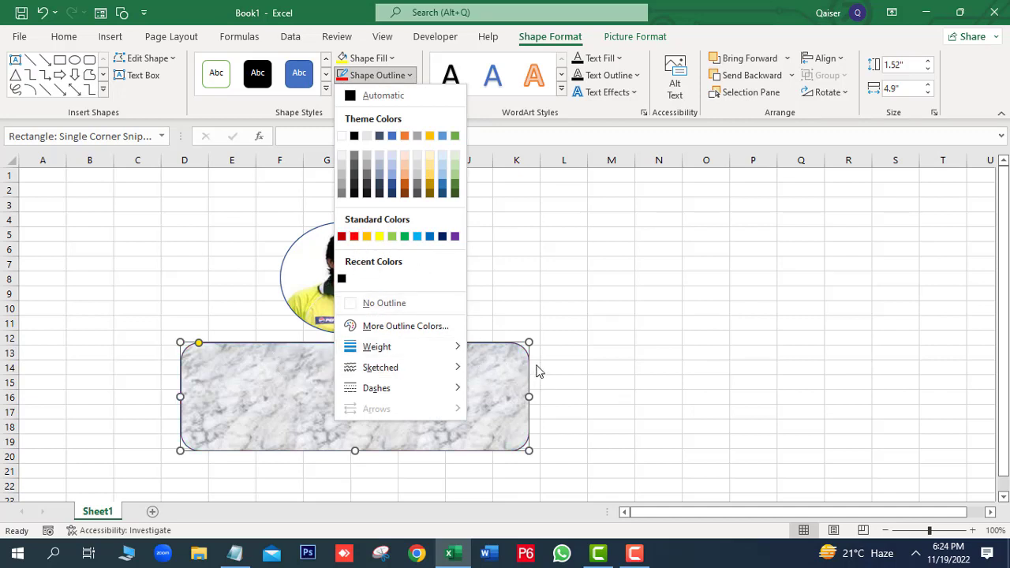
# - Make the rectangle's outline red, 3 pt thick and dashed
pyautogui.click(354, 236)
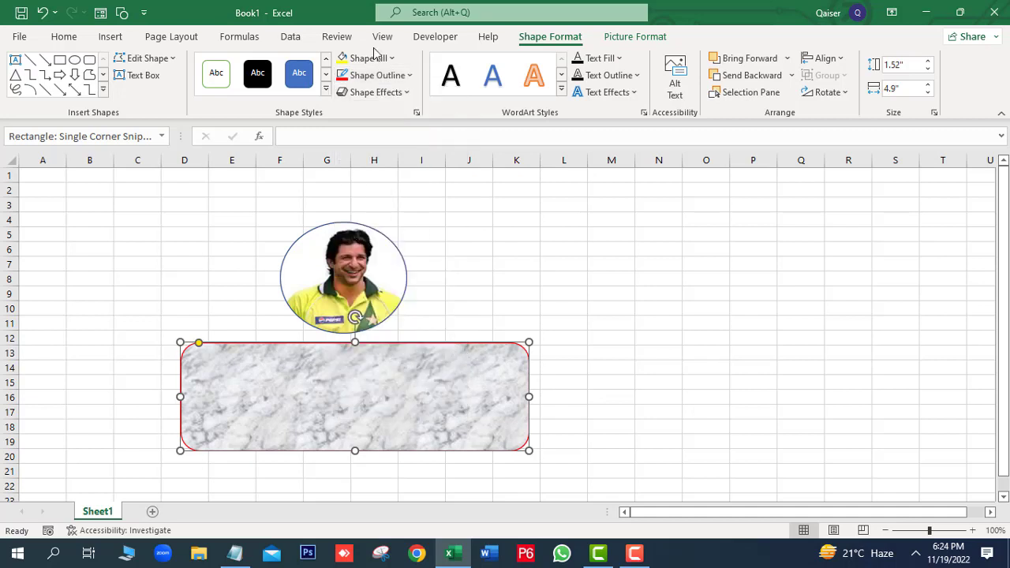
pyautogui.click(409, 77)
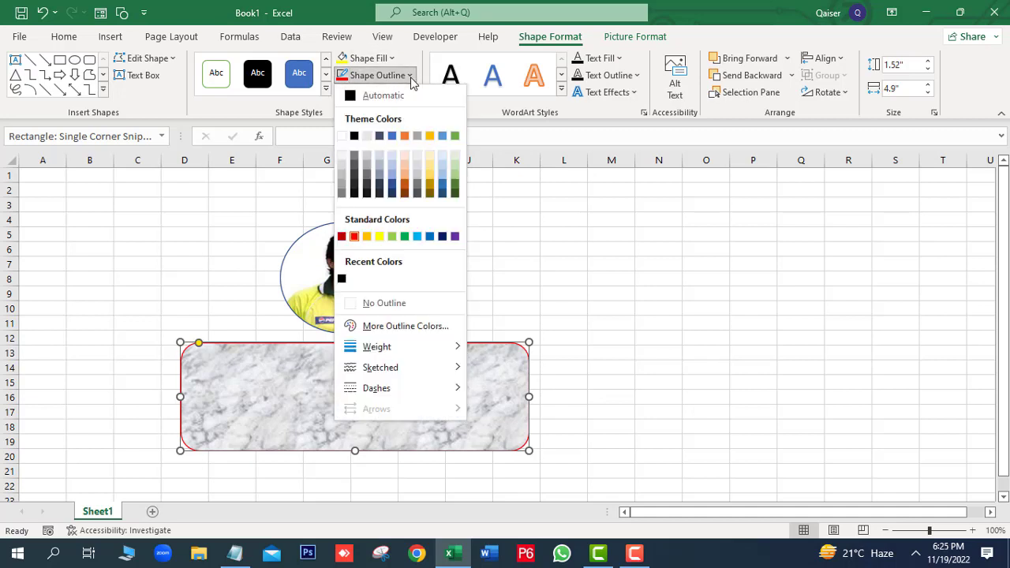
pyautogui.moveTo(424, 347)
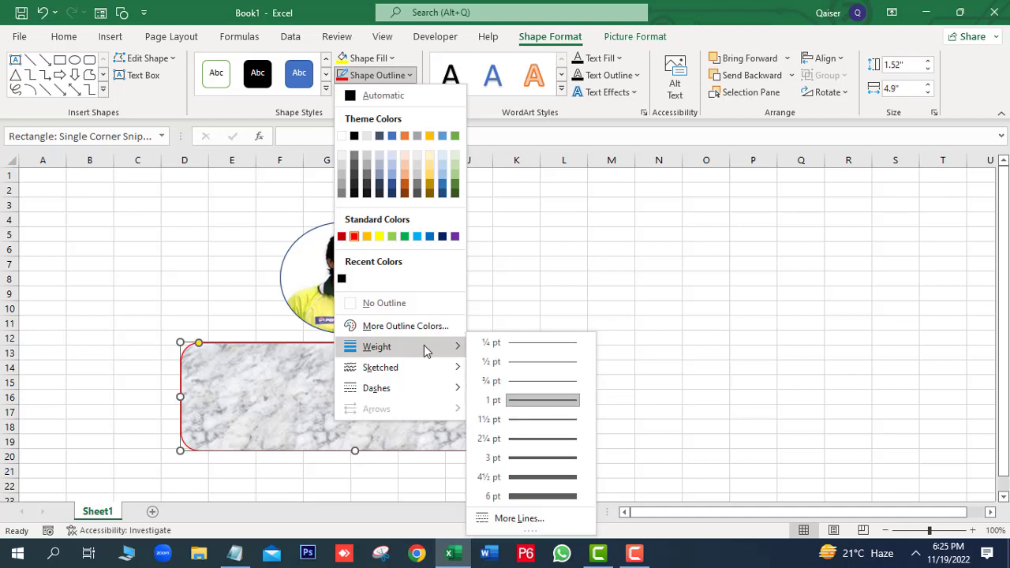
pyautogui.click(529, 457)
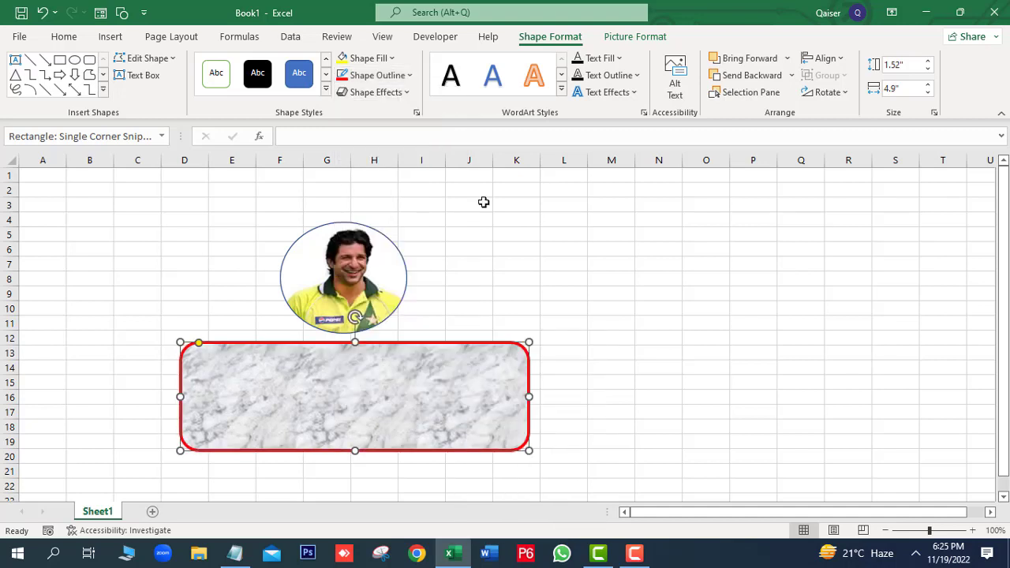
pyautogui.click(412, 82)
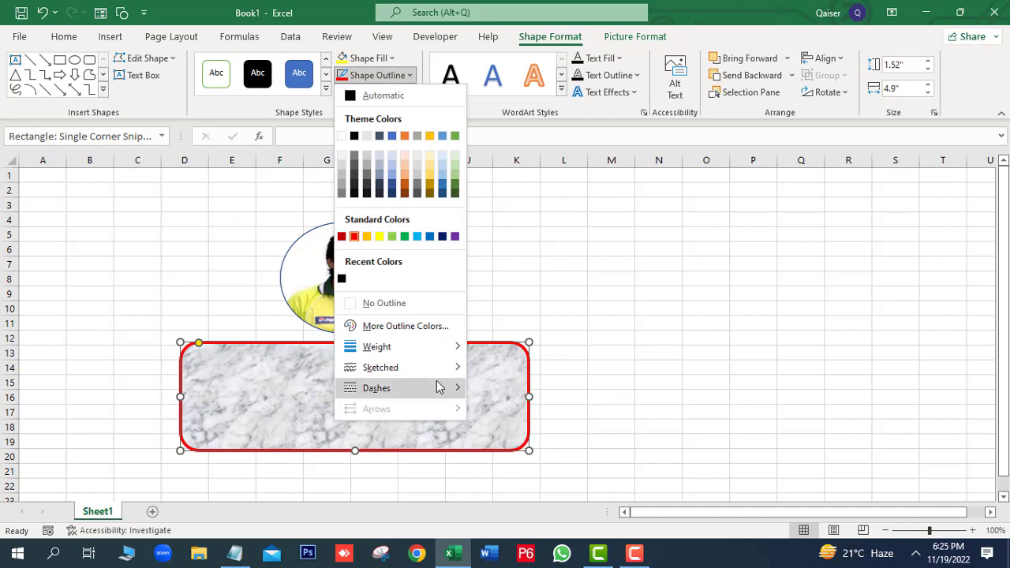
pyautogui.moveTo(438, 388)
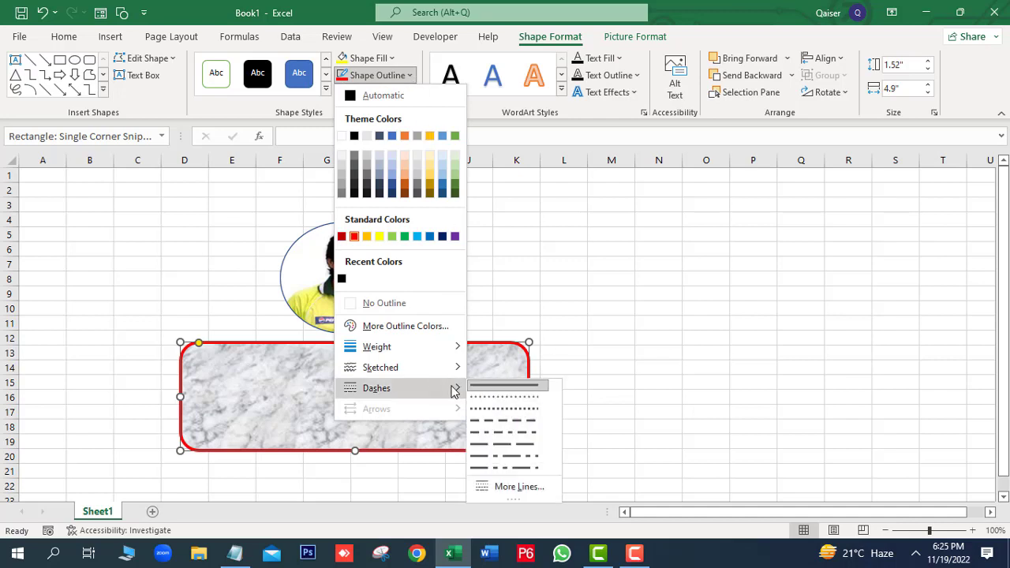
pyautogui.click(517, 413)
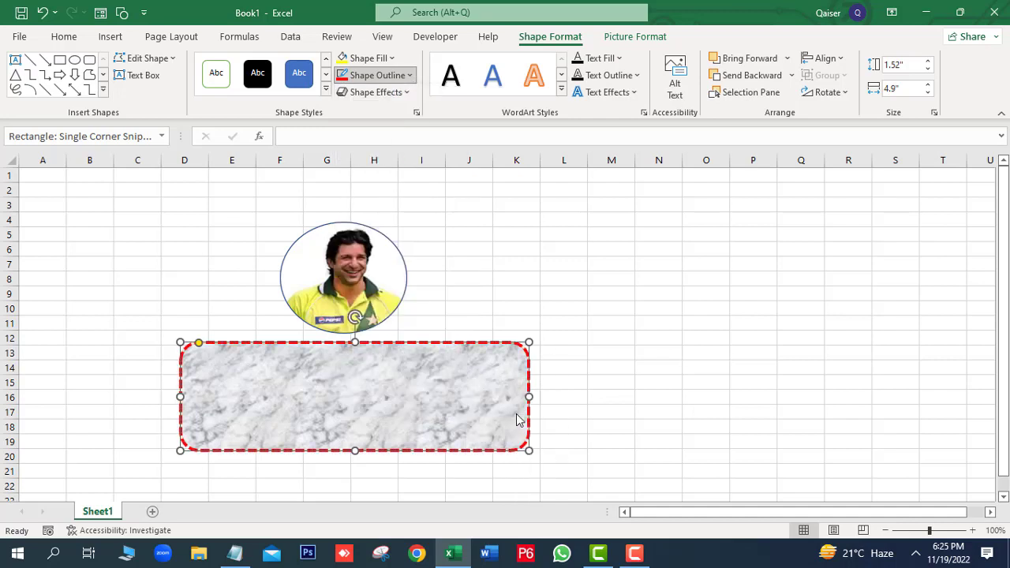
# - Apply a 3-D preset effect to the marble rectangle, giving it a soft white raised edge
pyautogui.click(406, 95)
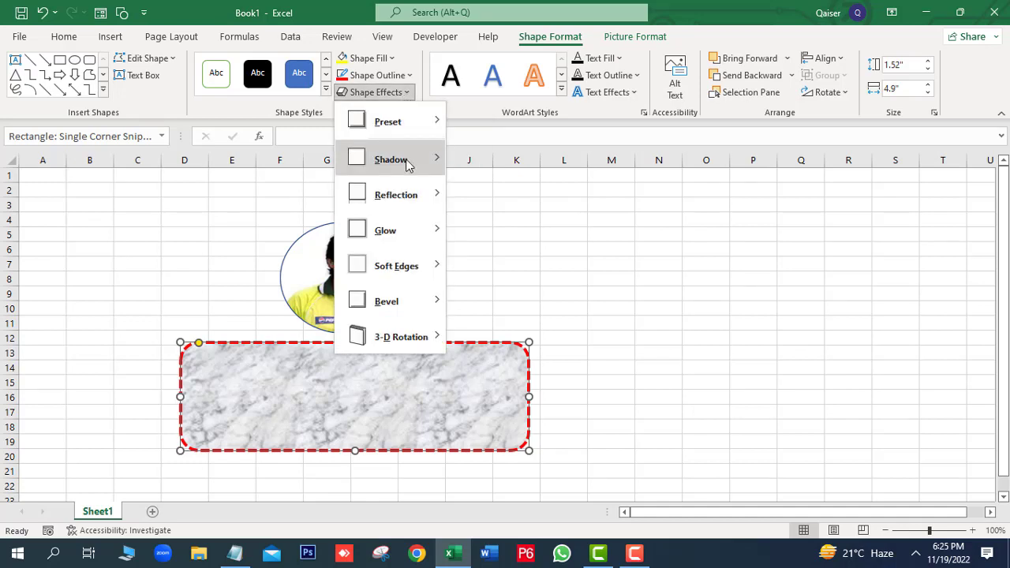
pyautogui.moveTo(406, 131)
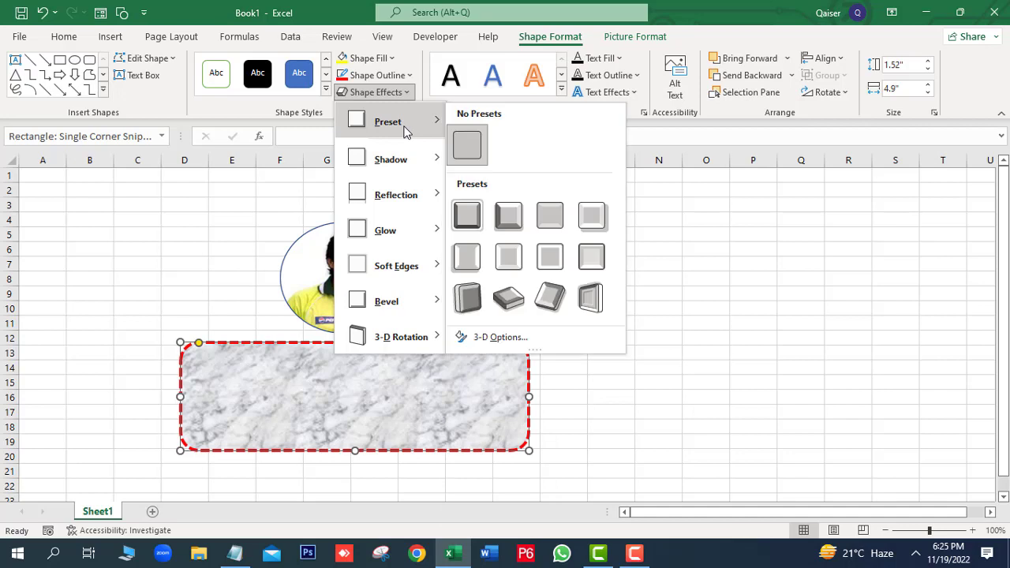
pyautogui.click(511, 260)
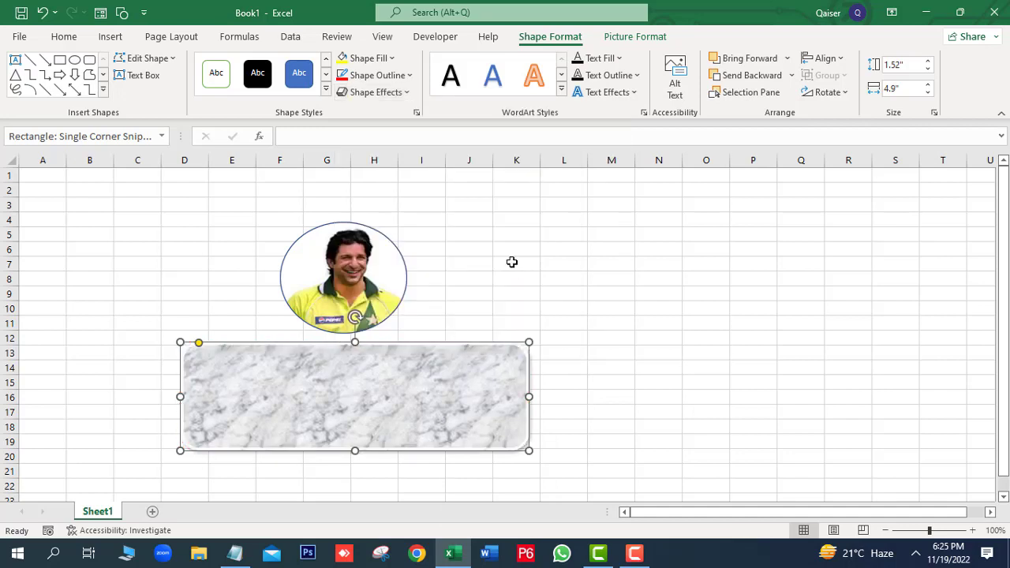
# - Try a Reflection variation on the rectangle, then undo it
pyautogui.click(406, 92)
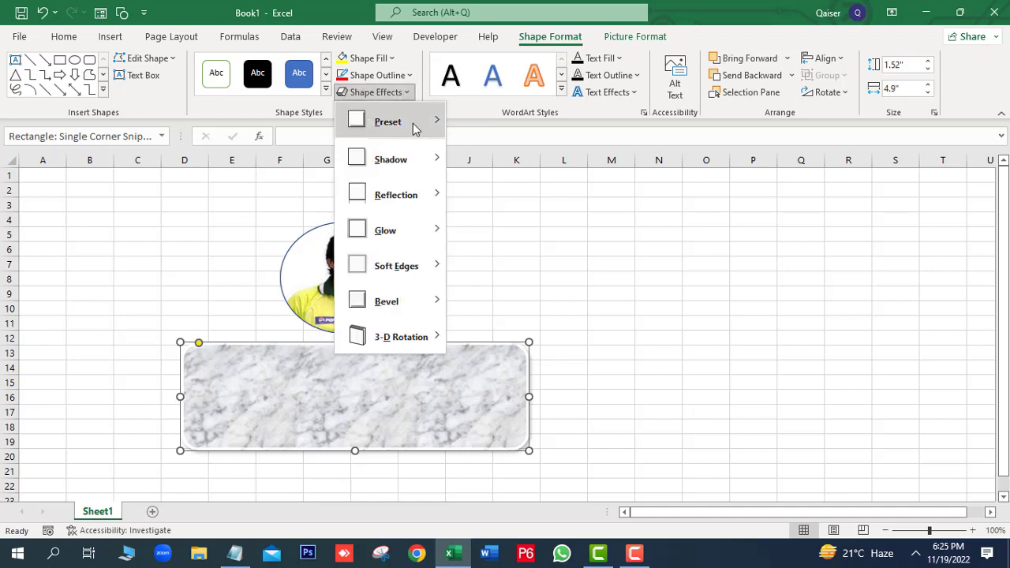
pyautogui.moveTo(419, 131)
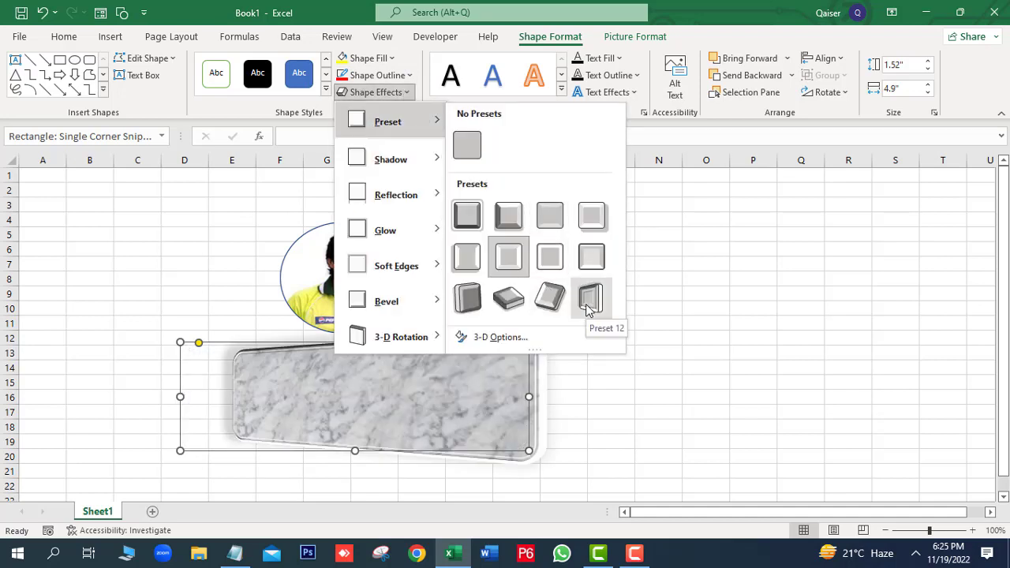
pyautogui.moveTo(433, 196)
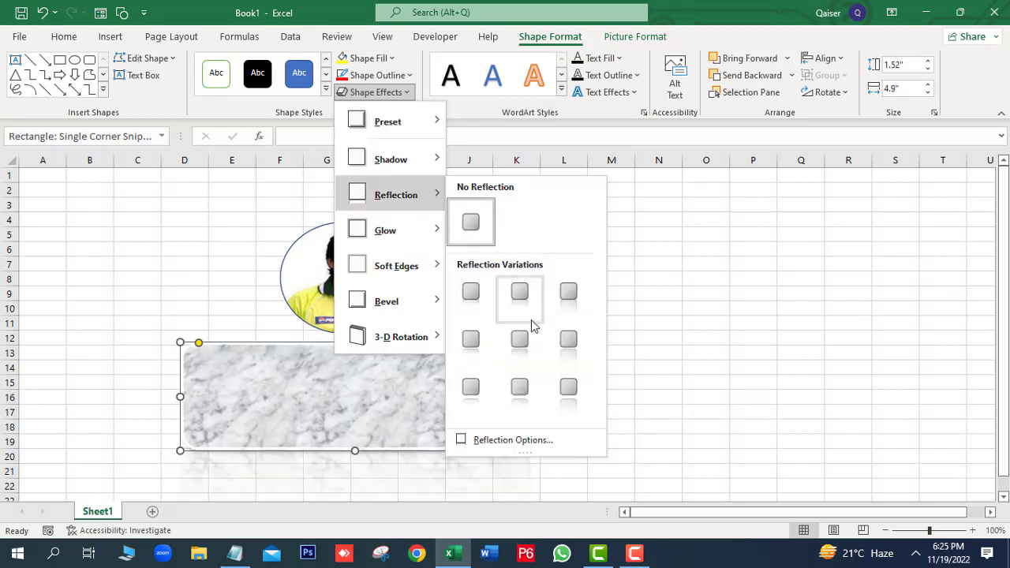
pyautogui.click(519, 339)
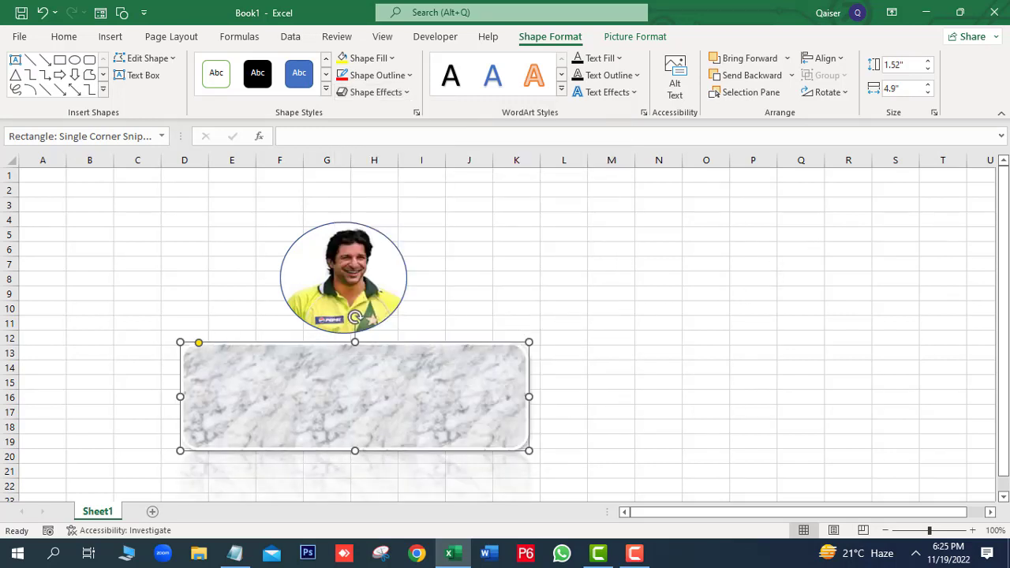
pyautogui.click(43, 14)
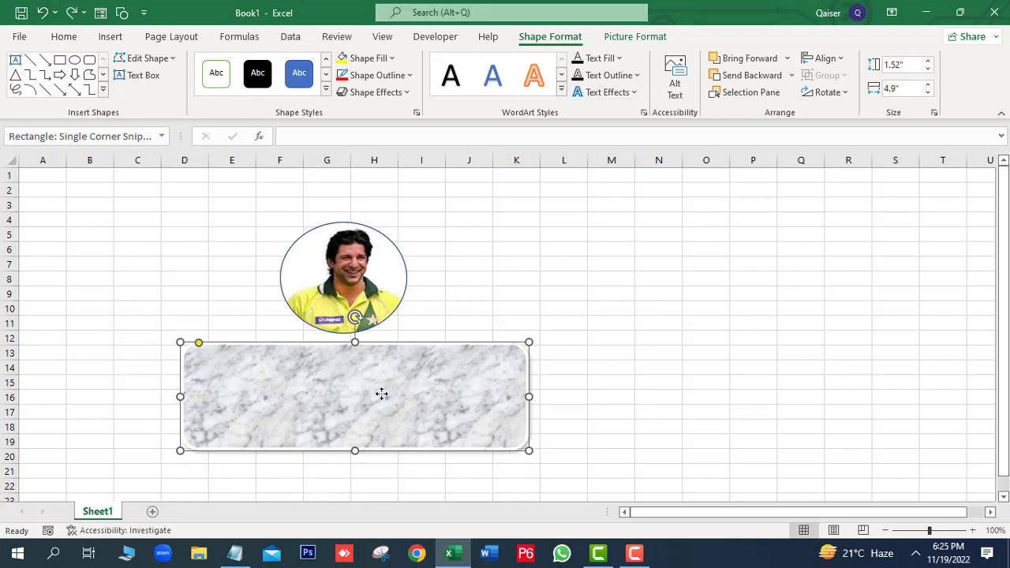
# - Undo three times to remove the 3-D effect, the red outline and the marble fill
pyautogui.click(45, 14)
pyautogui.click(45, 14)
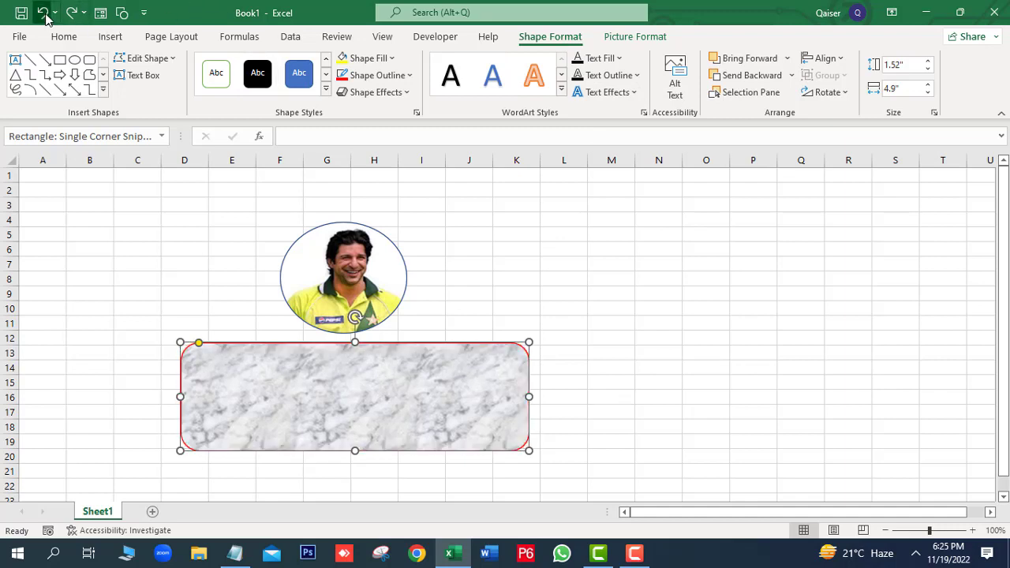
pyautogui.click(45, 14)
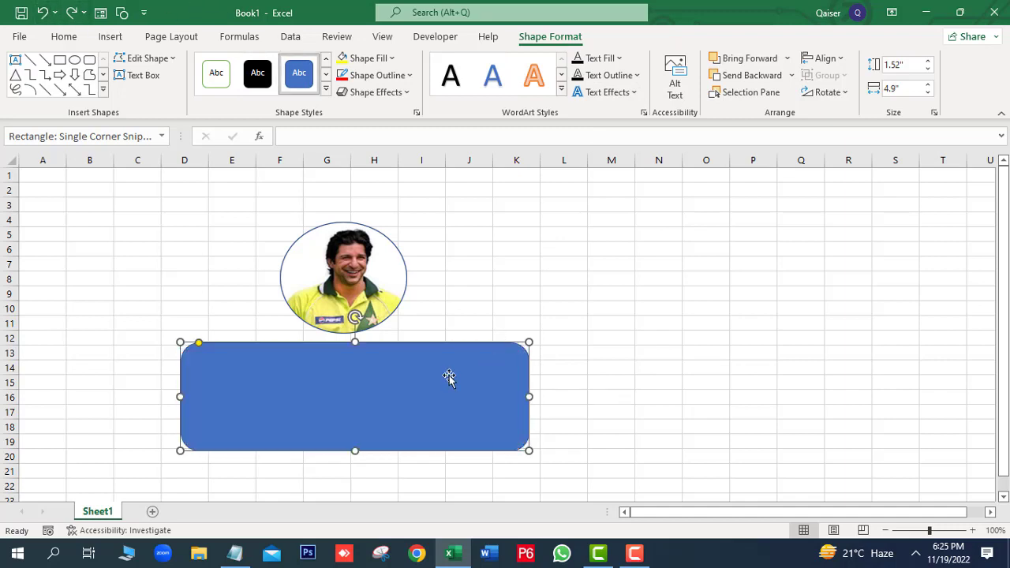
pyautogui.rightClick(325, 403)
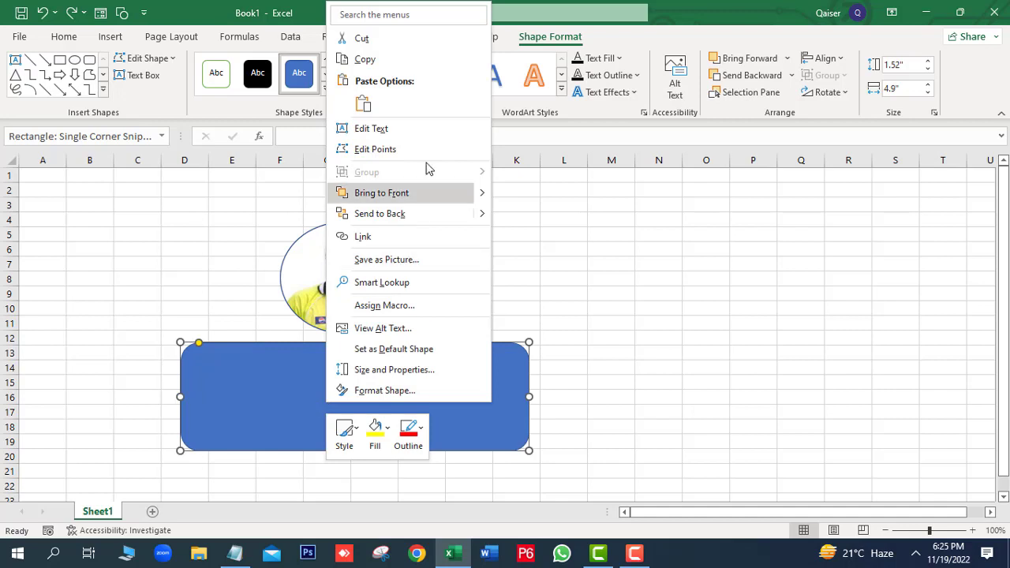
pyautogui.click(399, 131)
pyautogui.write('WWW.ICBT.COM.PK')
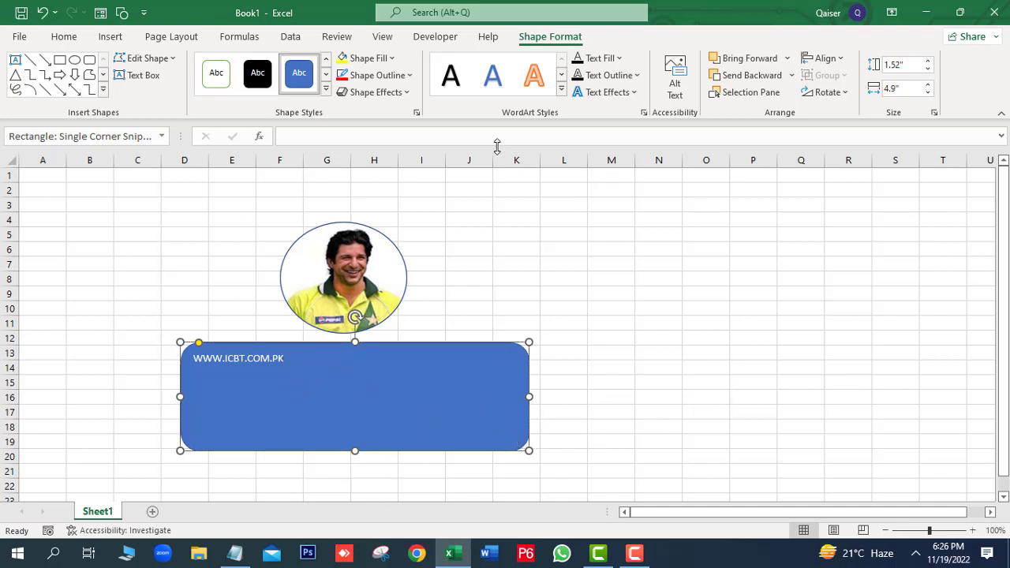
pyautogui.click(561, 88)
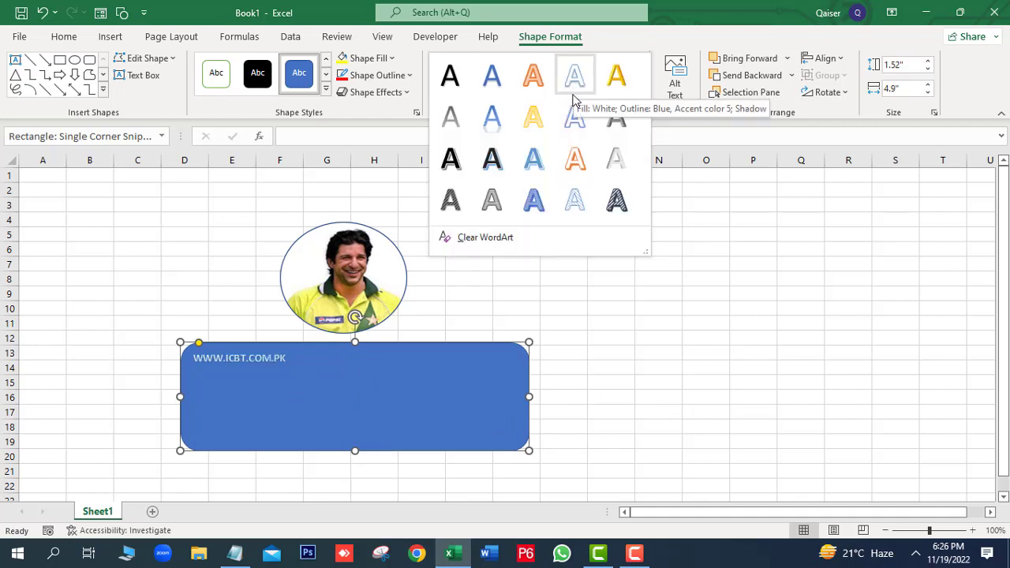
pyautogui.click(706, 245)
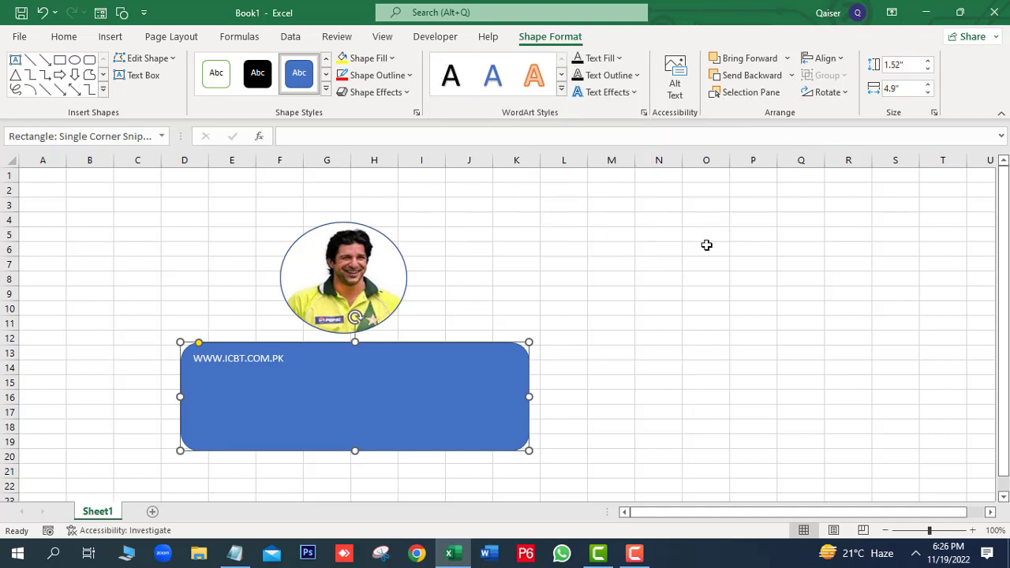
pyautogui.click(561, 95)
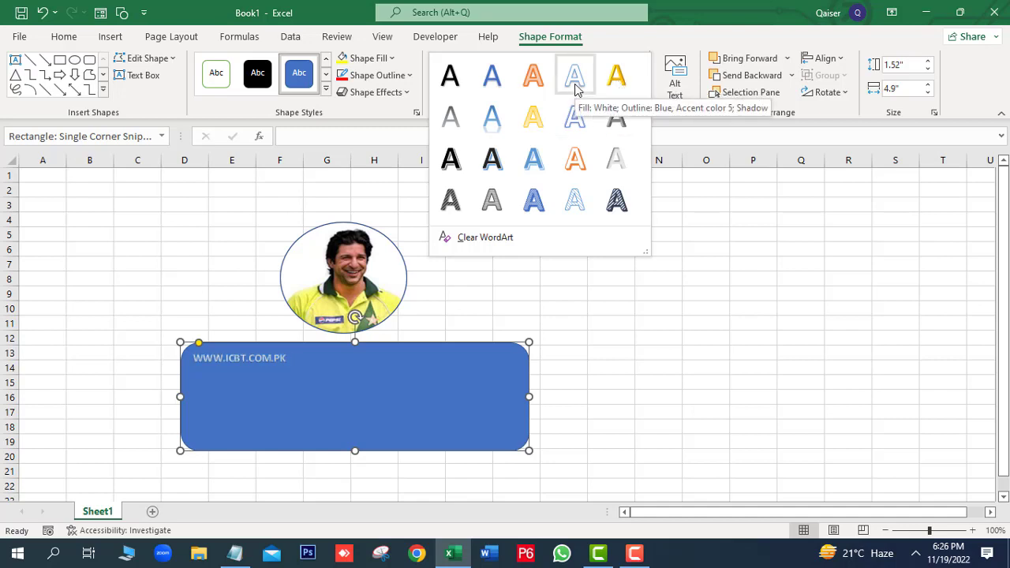
pyautogui.click(614, 79)
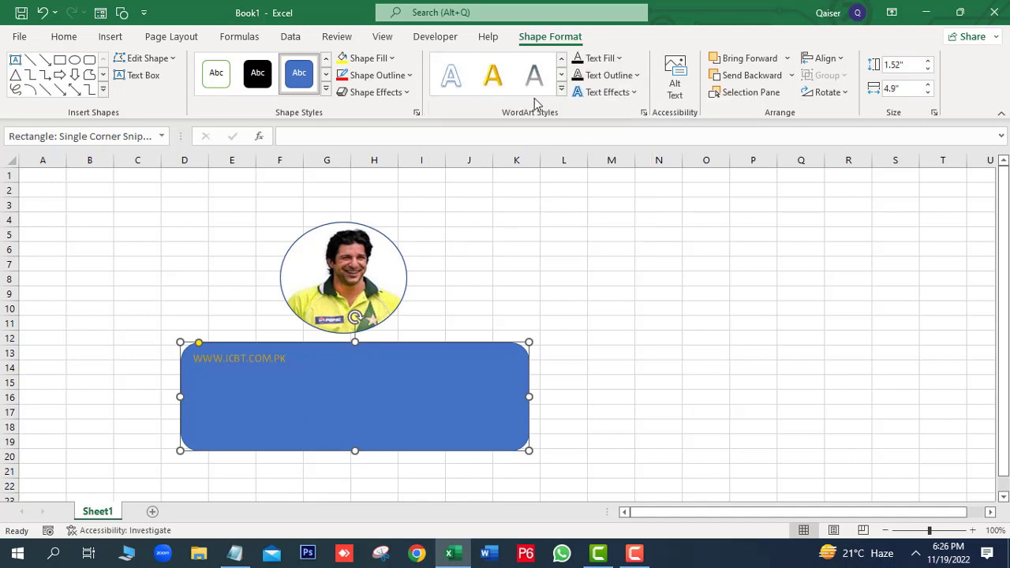
pyautogui.click(64, 37)
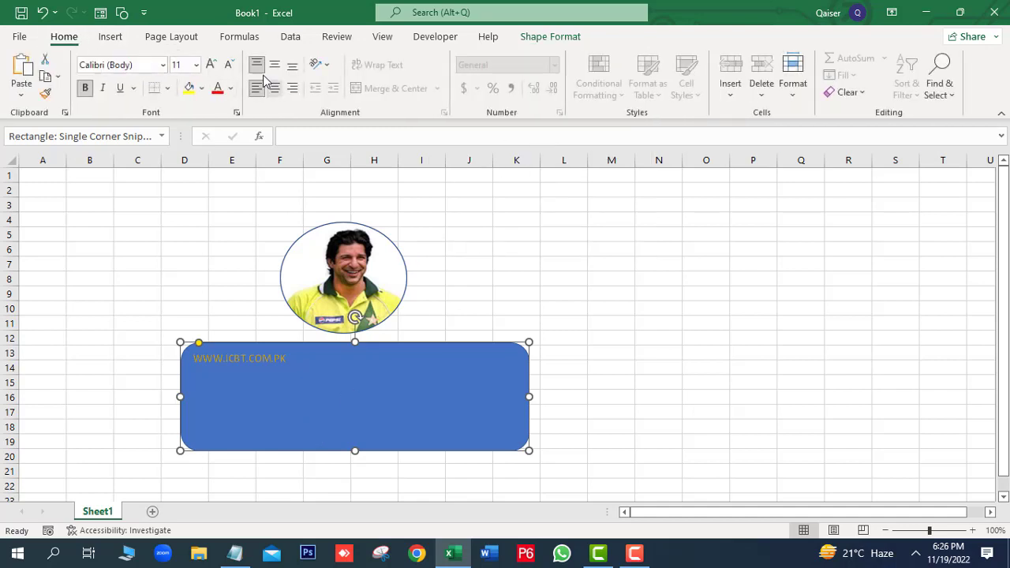
pyautogui.click(210, 65)
pyautogui.click(209, 65)
pyautogui.click(209, 65)
pyautogui.click(209, 65)
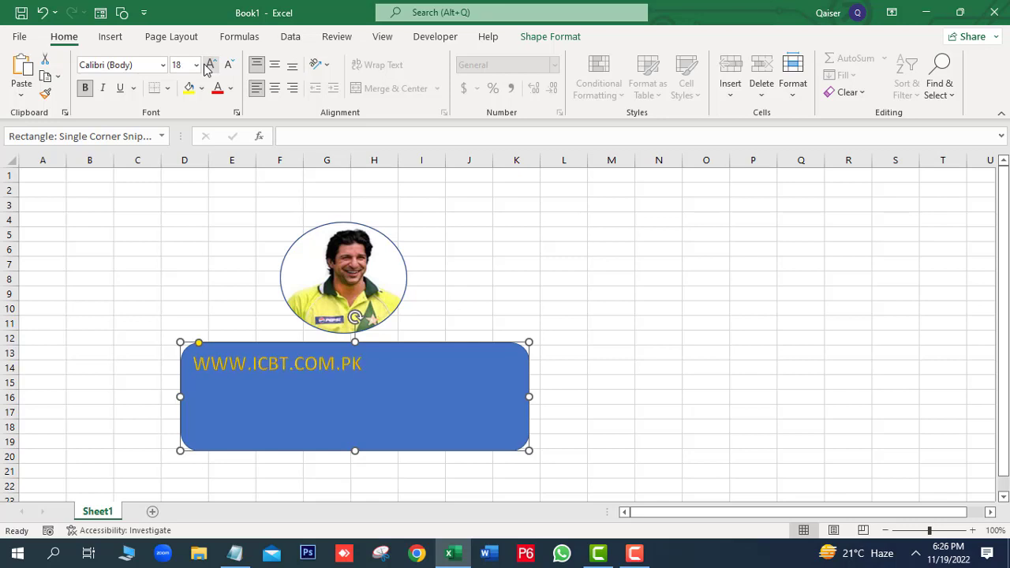
pyautogui.click(210, 65)
pyautogui.click(209, 65)
pyautogui.click(208, 65)
pyautogui.click(209, 65)
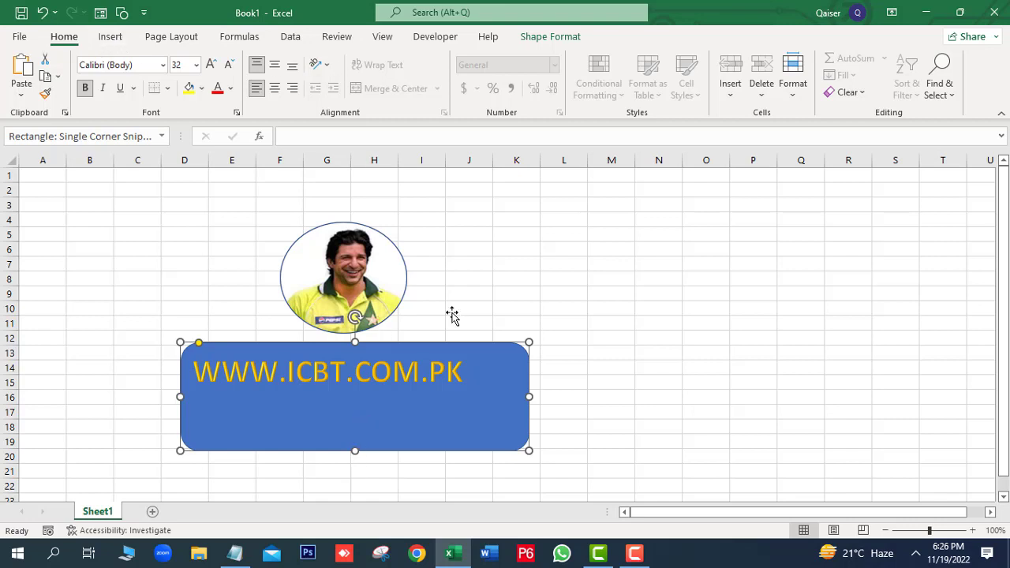
pyautogui.click(546, 37)
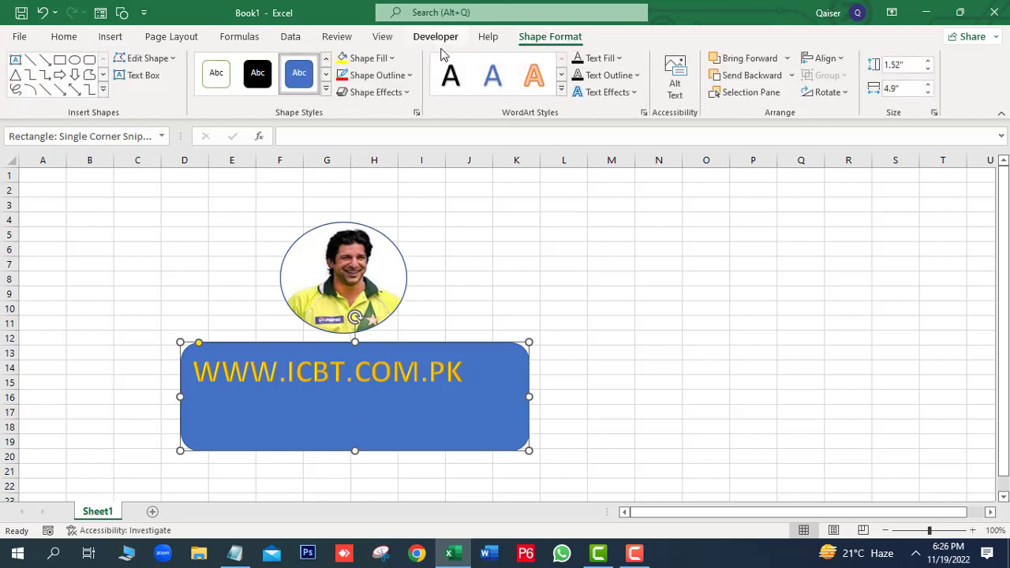
# - Fill the text with Yellow, then apply a dark yellow gradient variation
pyautogui.click(619, 58)
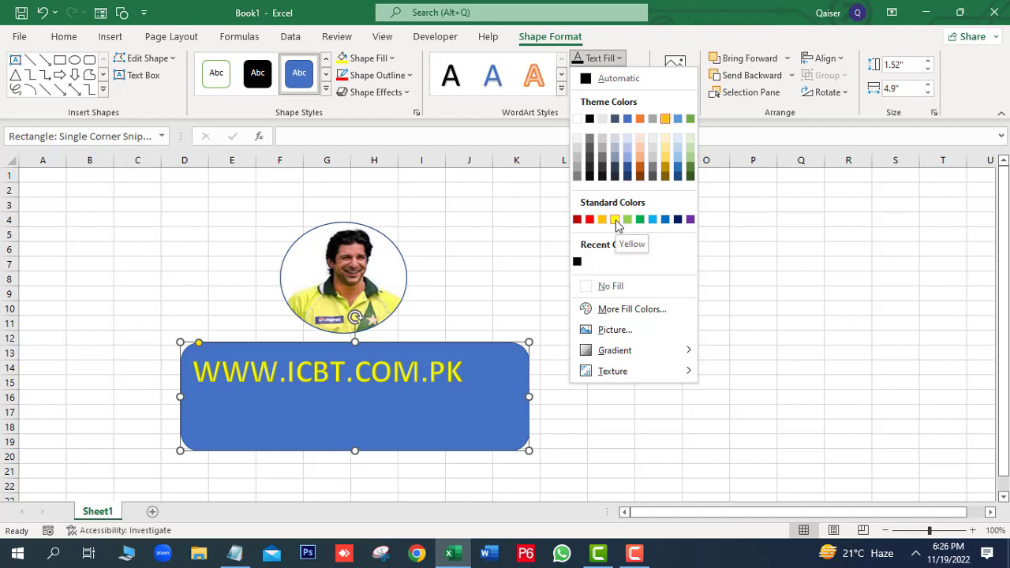
pyautogui.click(616, 221)
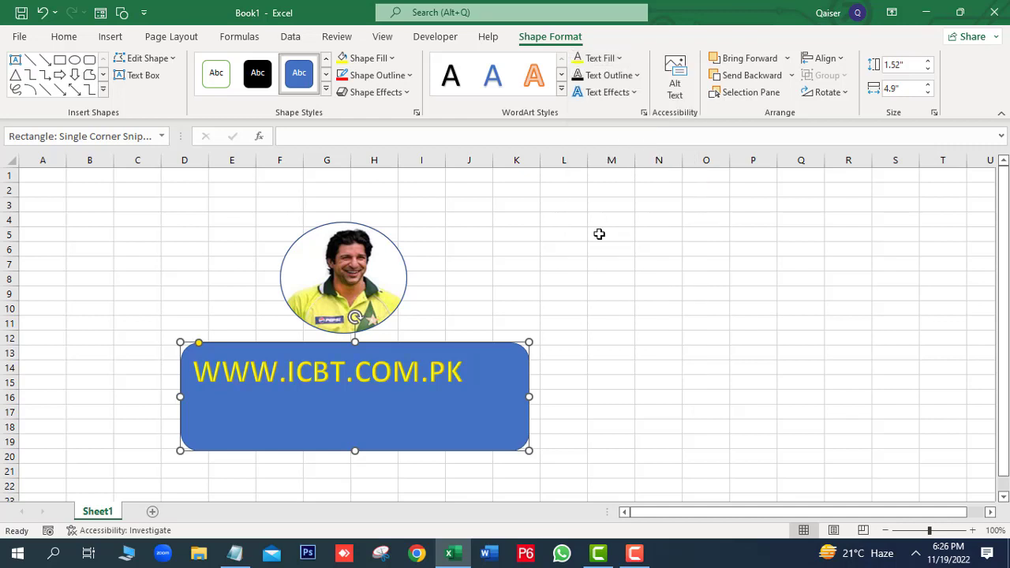
pyautogui.click(620, 59)
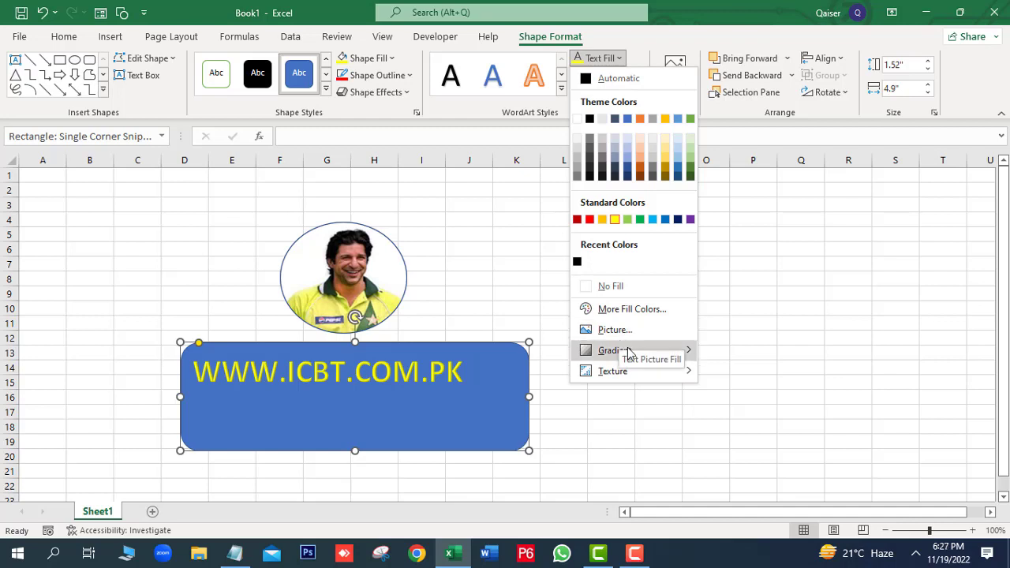
pyautogui.moveTo(612, 357)
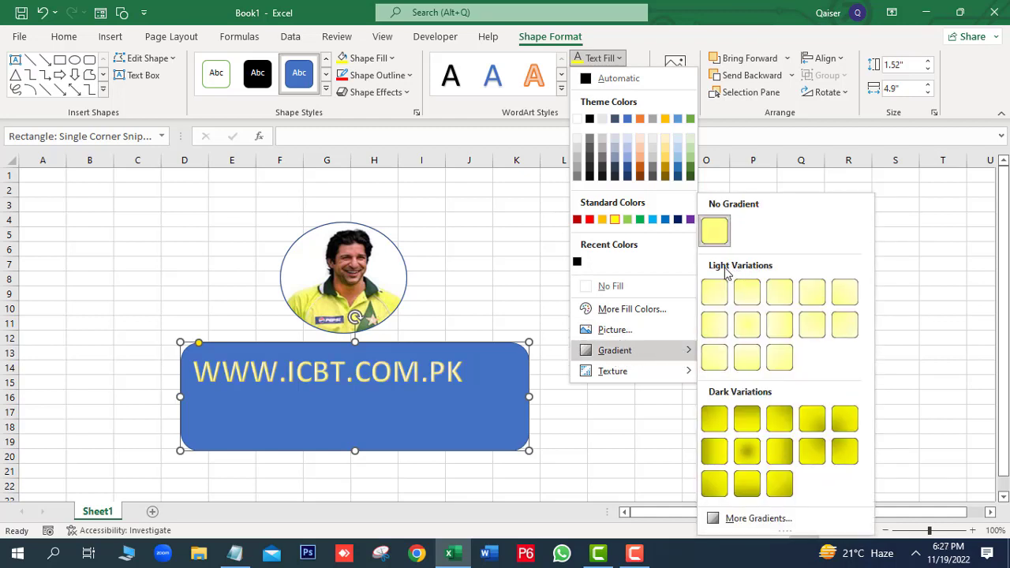
pyautogui.click(741, 424)
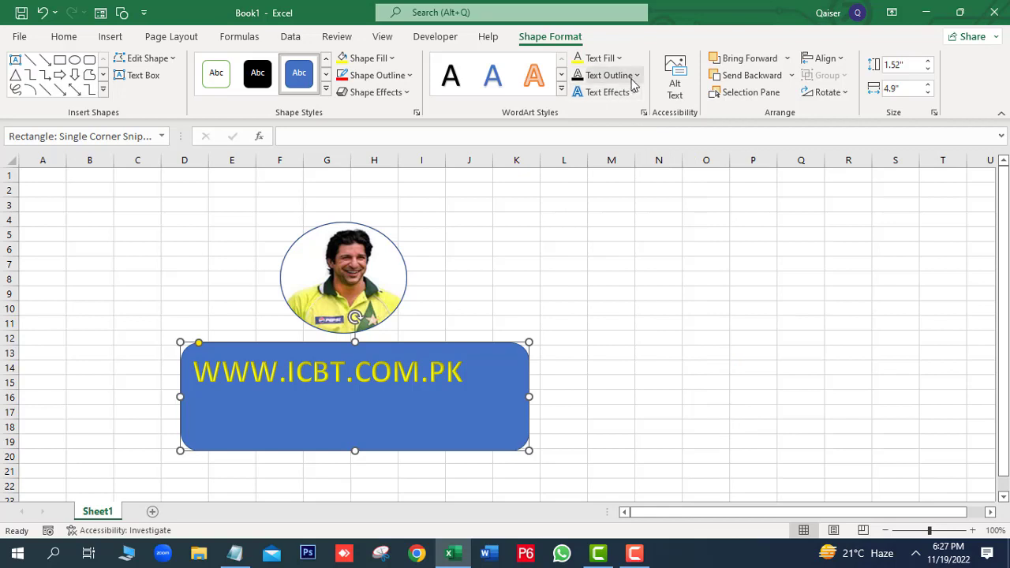
# - Browse the Text Fill textures and close the menu without applying one
pyautogui.click(618, 59)
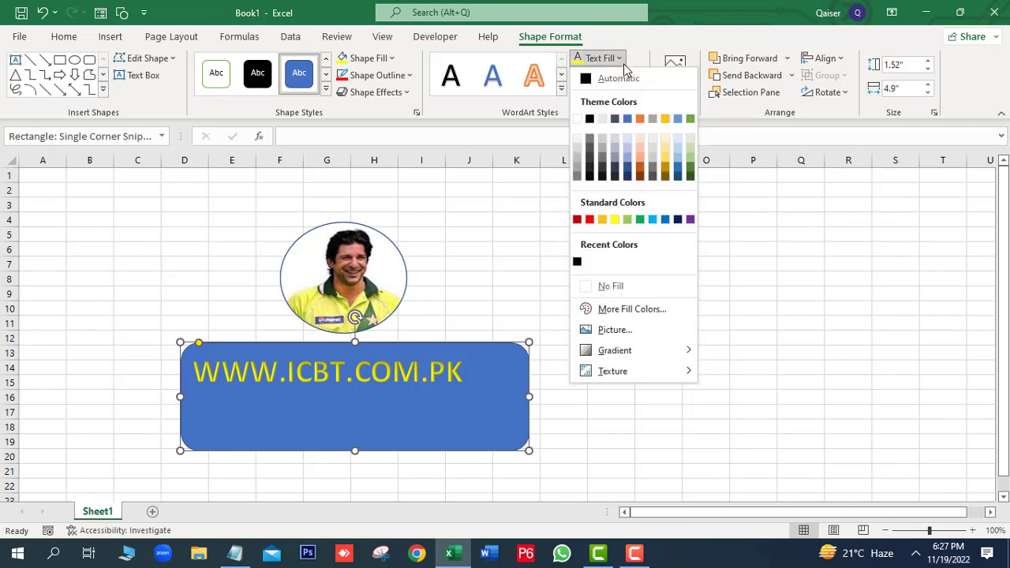
pyautogui.moveTo(660, 377)
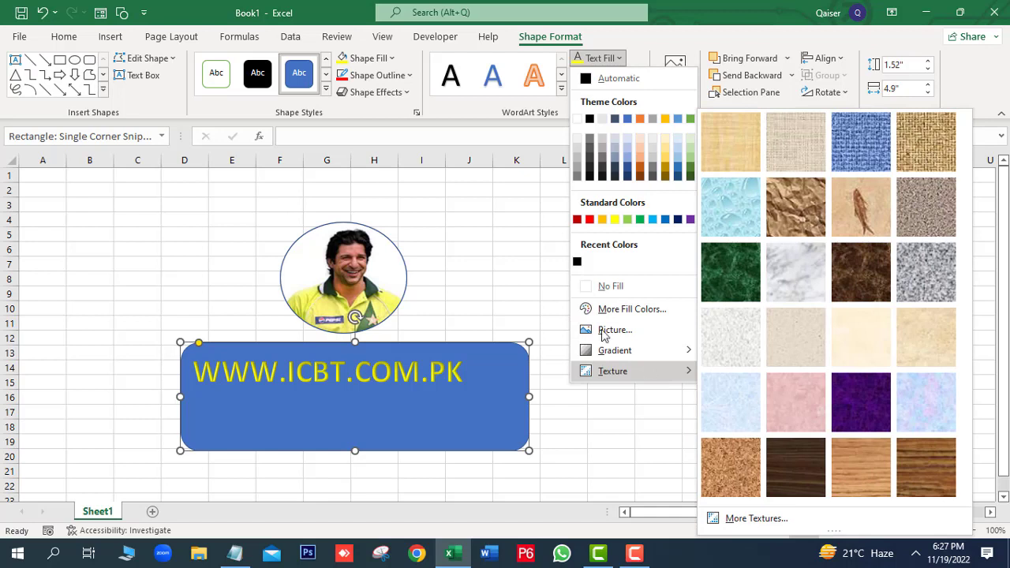
pyautogui.click(518, 252)
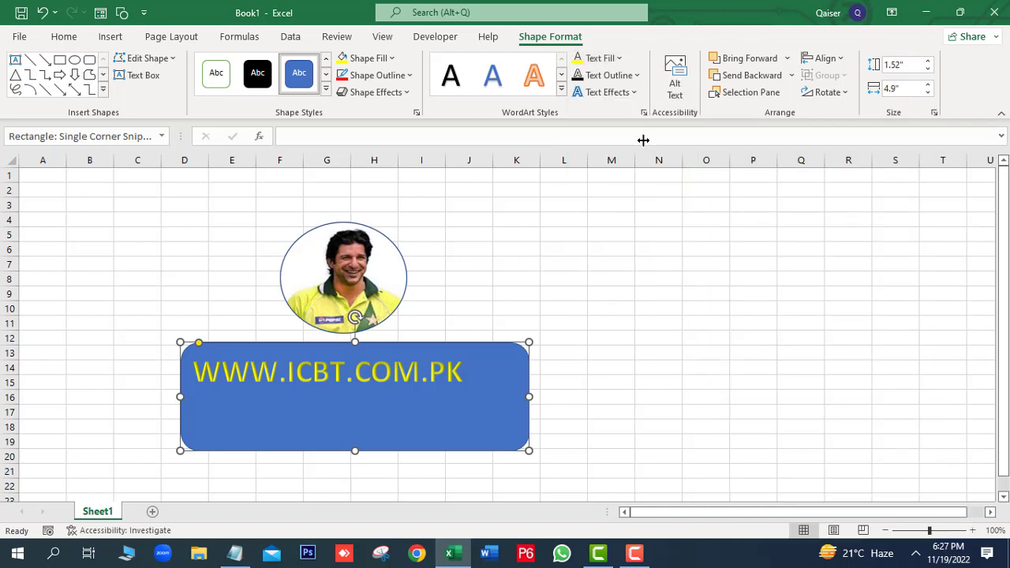
pyautogui.click(637, 76)
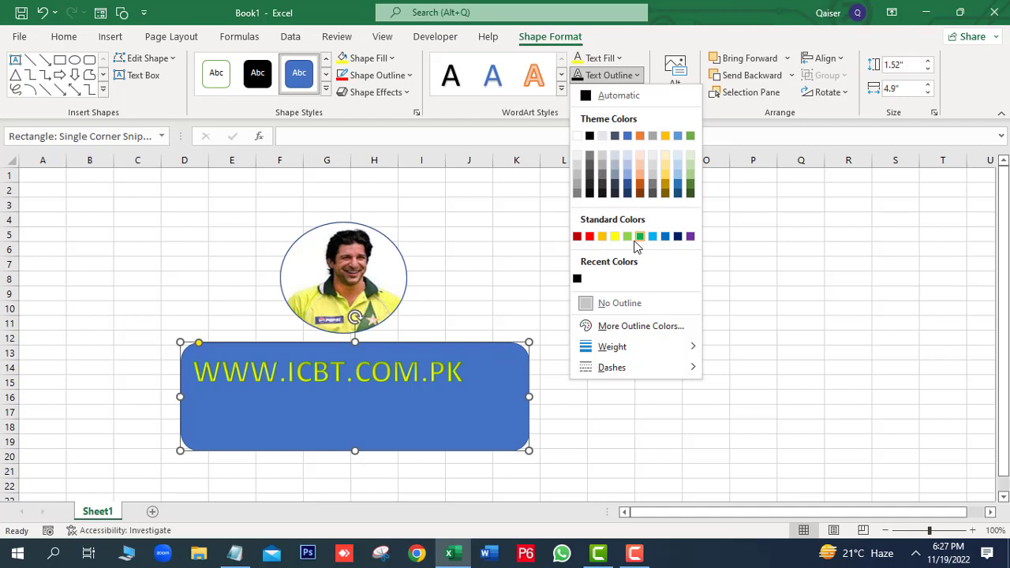
pyautogui.click(592, 238)
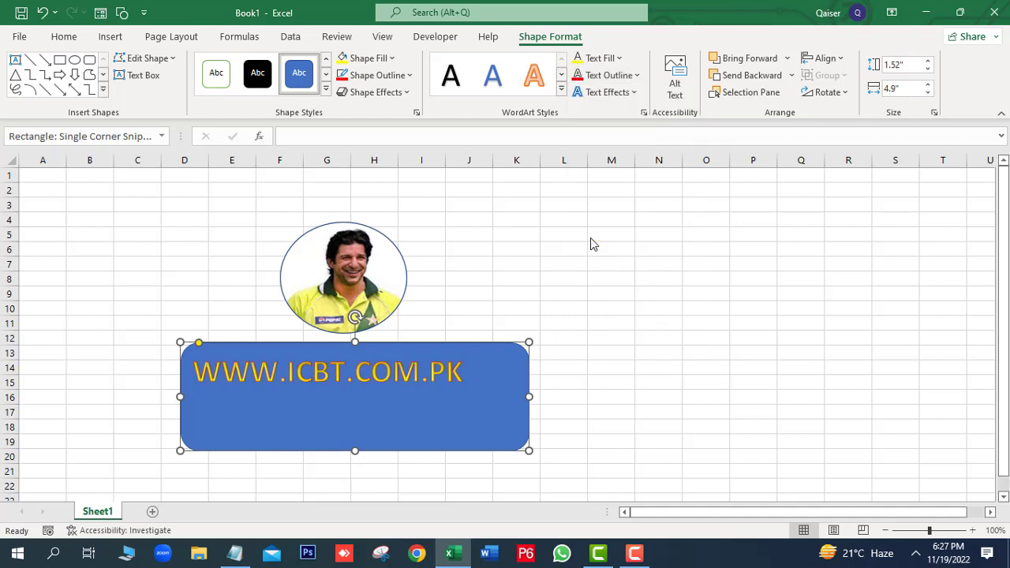
pyautogui.click(636, 78)
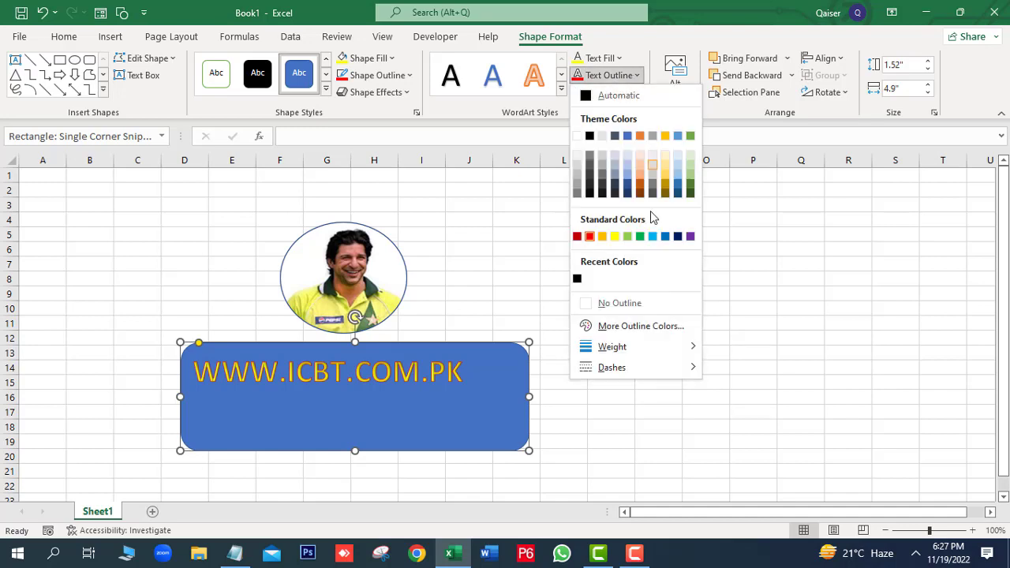
pyautogui.moveTo(667, 348)
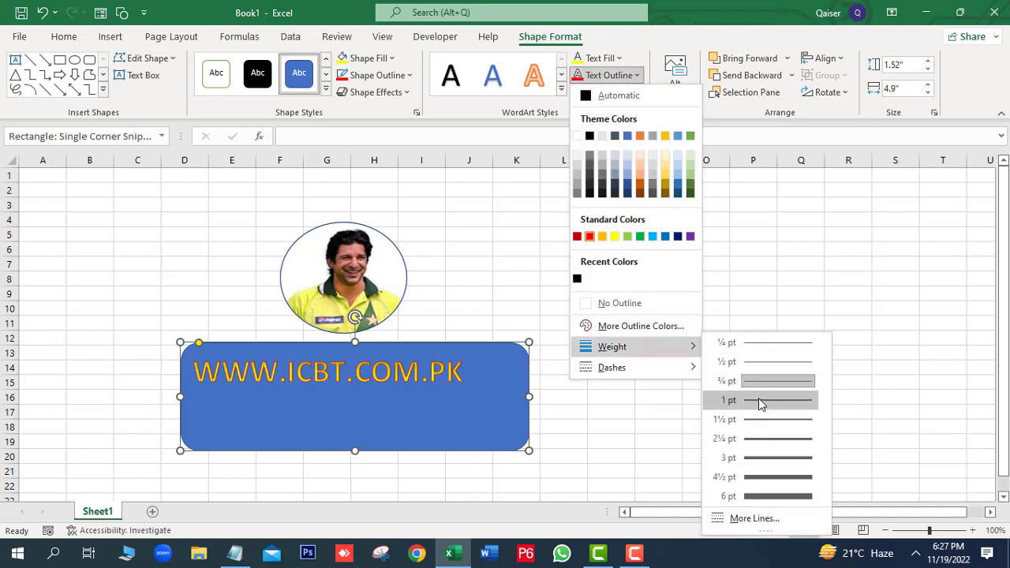
pyautogui.click(760, 402)
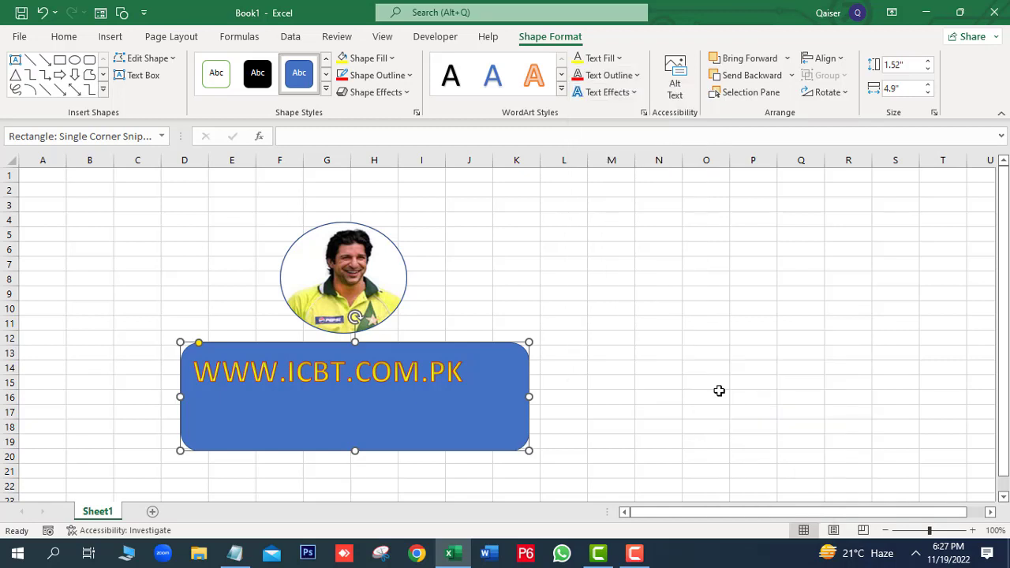
# - Try a Reflection text effect, then undo it and the red outline change
pyautogui.click(635, 94)
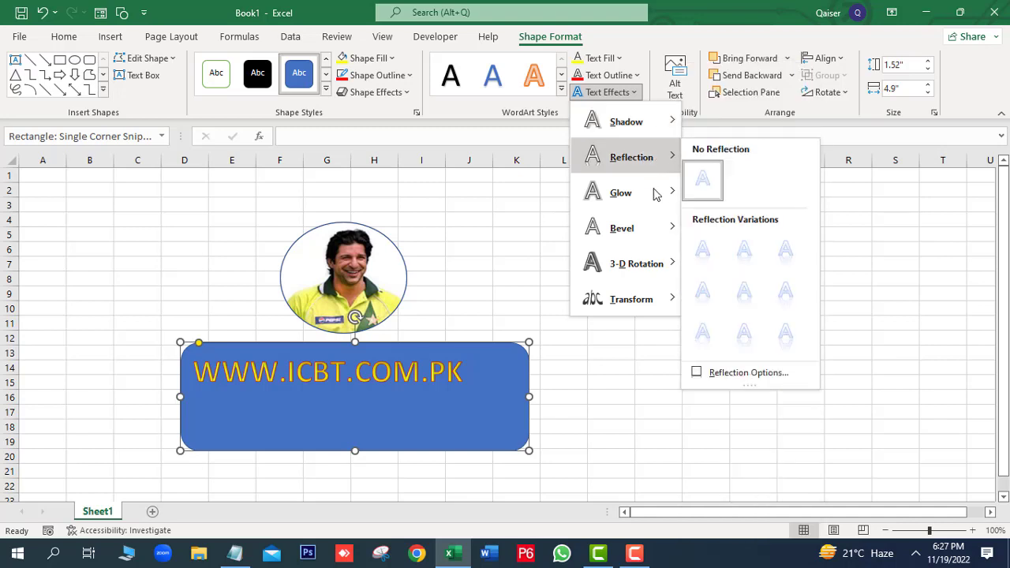
pyautogui.moveTo(658, 167)
pyautogui.click(743, 296)
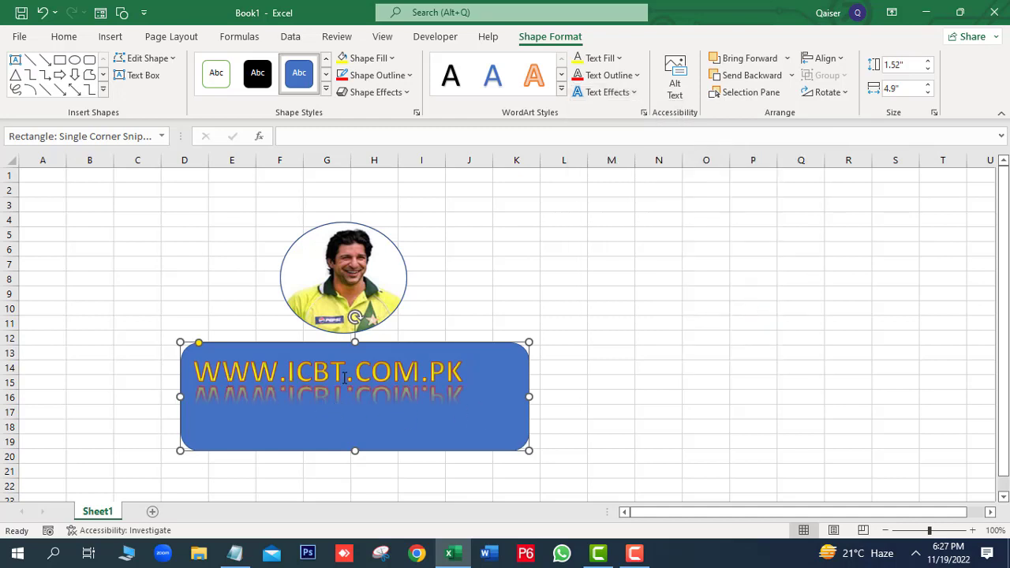
pyautogui.click(41, 13)
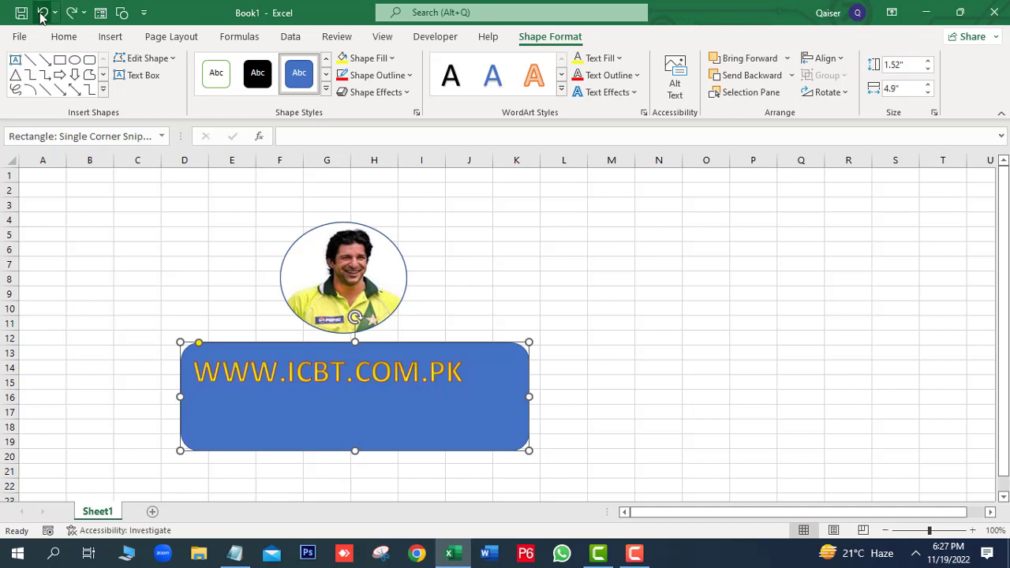
pyautogui.click(43, 12)
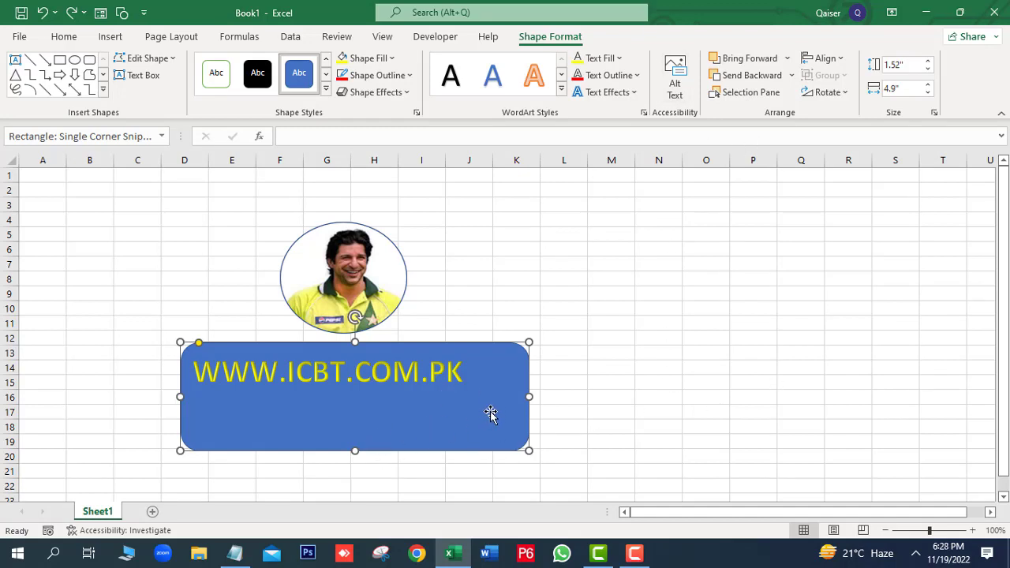
# - Drag the photo oval down over the blue rectangle and remove bold from the rectangle's text
pyautogui.click(353, 295)
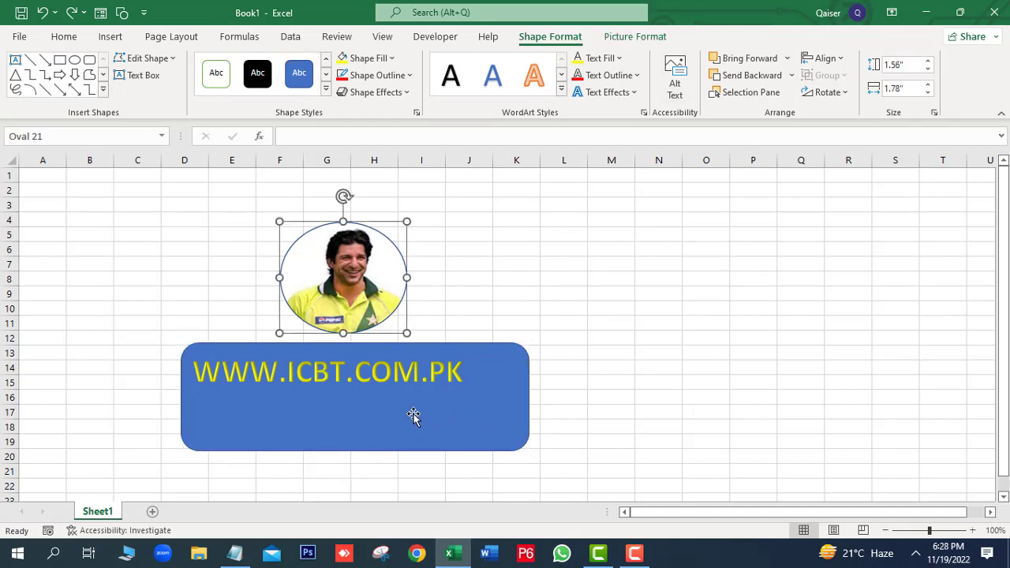
pyautogui.moveTo(408, 406); pyautogui.dragTo(389, 388)
pyautogui.click(355, 278)
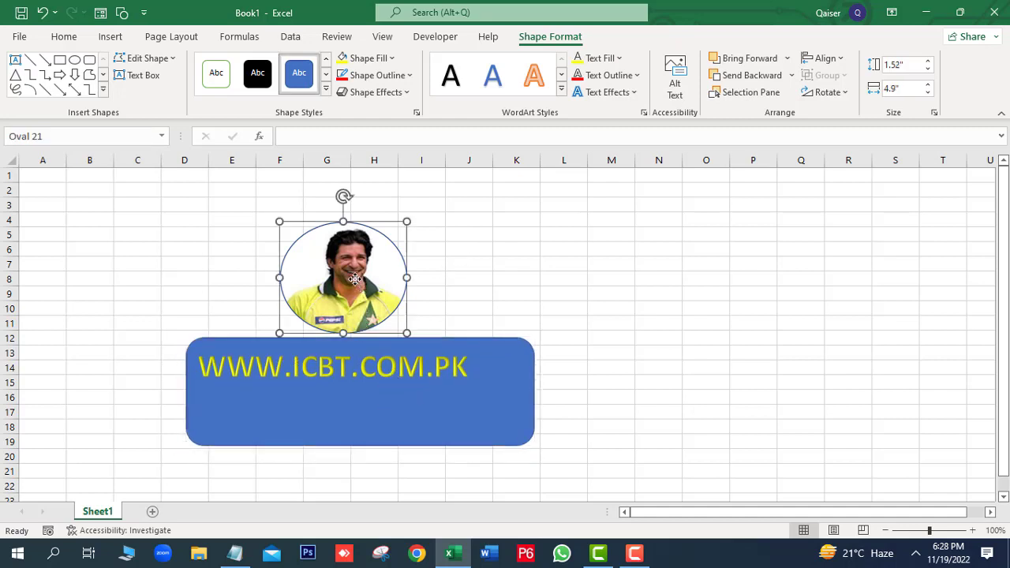
pyautogui.moveTo(355, 278); pyautogui.dragTo(363, 386)
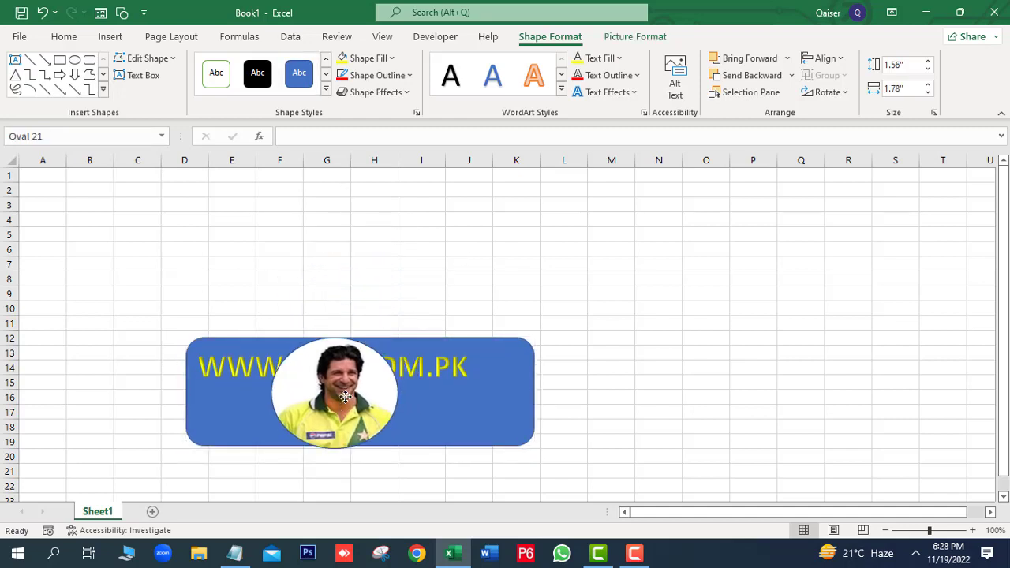
pyautogui.click(466, 400)
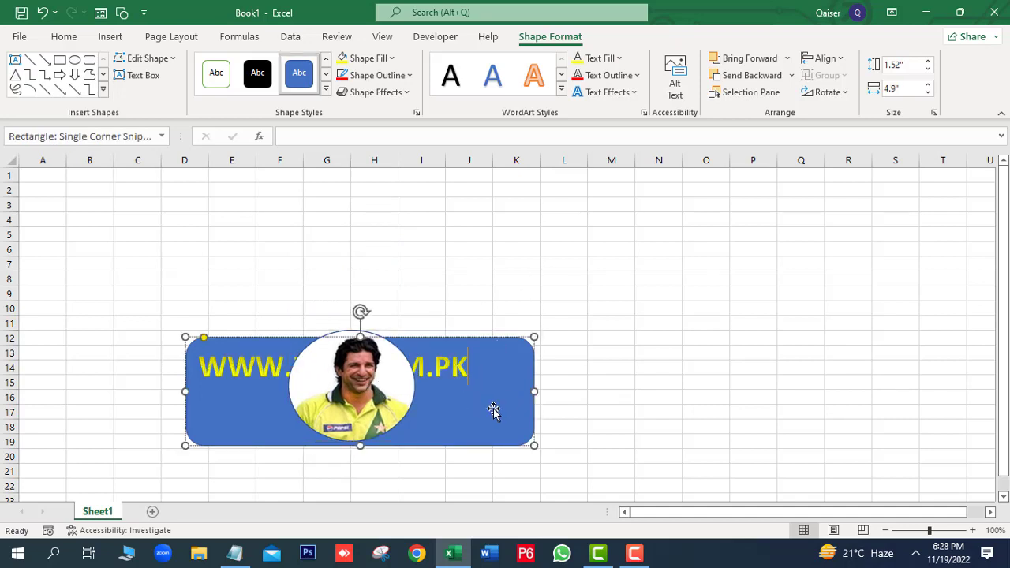
pyautogui.hotkey('ctrl', 'b')
# - Bring the photo oval in front of the rectangle and drag it up above it
pyautogui.click(324, 408)
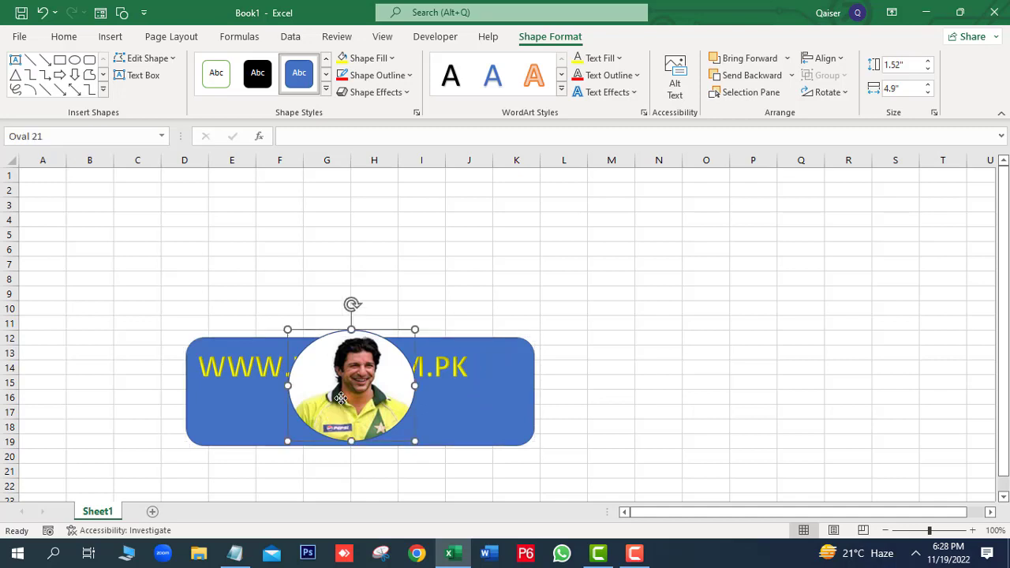
pyautogui.click(752, 76)
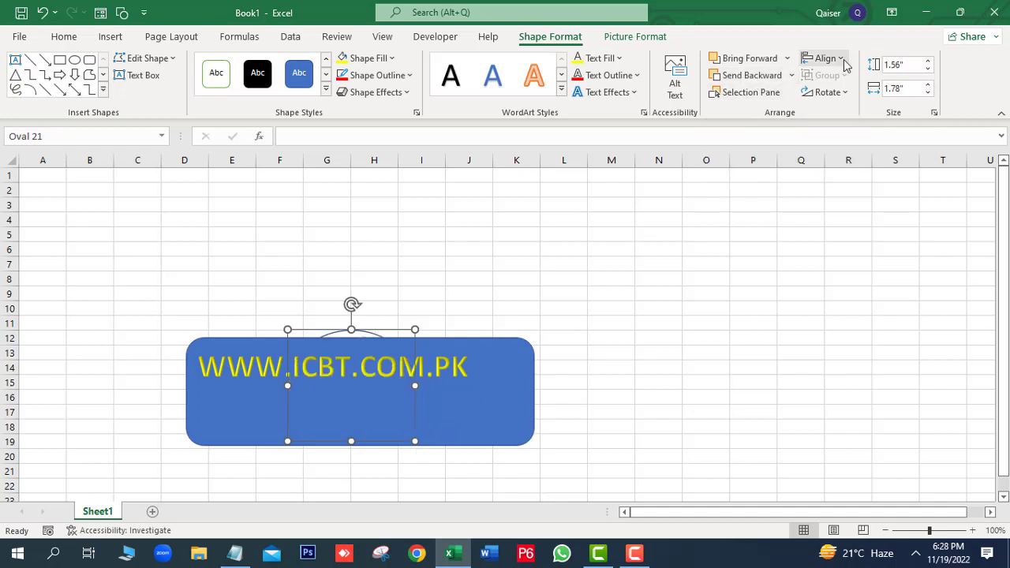
pyautogui.click(752, 62)
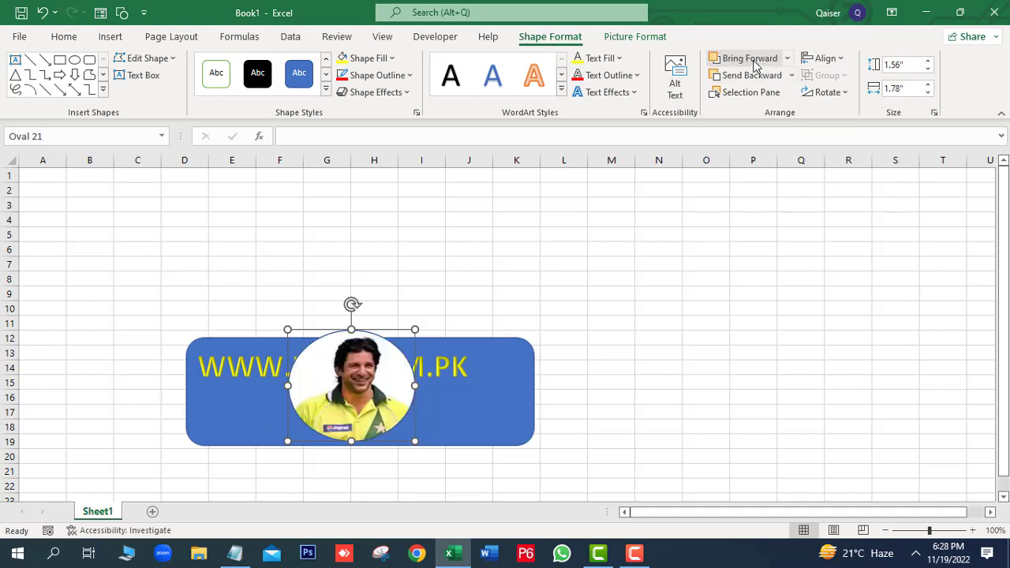
pyautogui.moveTo(356, 397); pyautogui.dragTo(367, 292)
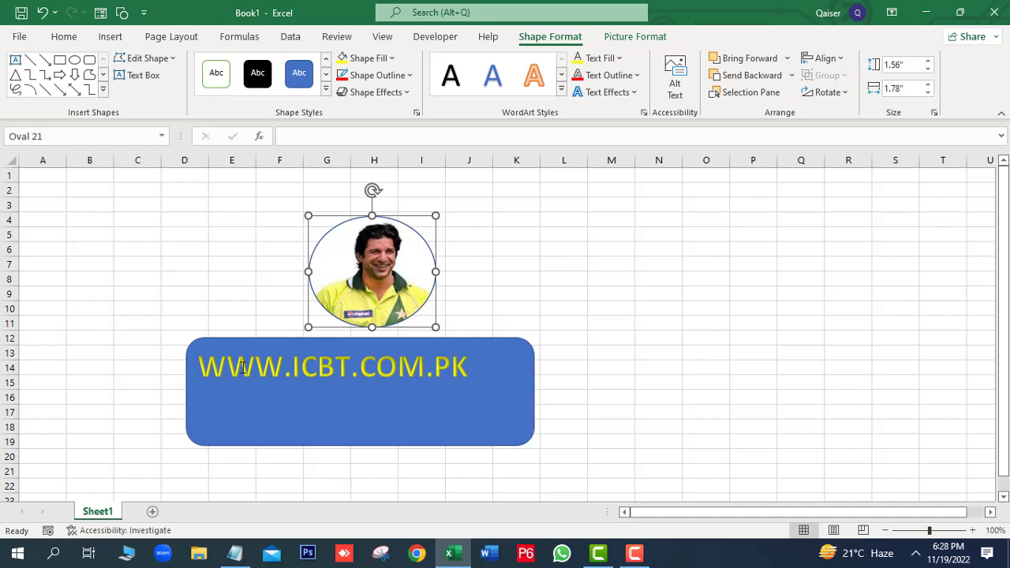
# - Open the Selection Pane and drag the photo oval onto the middle of the rectangle
pyautogui.click(414, 374)
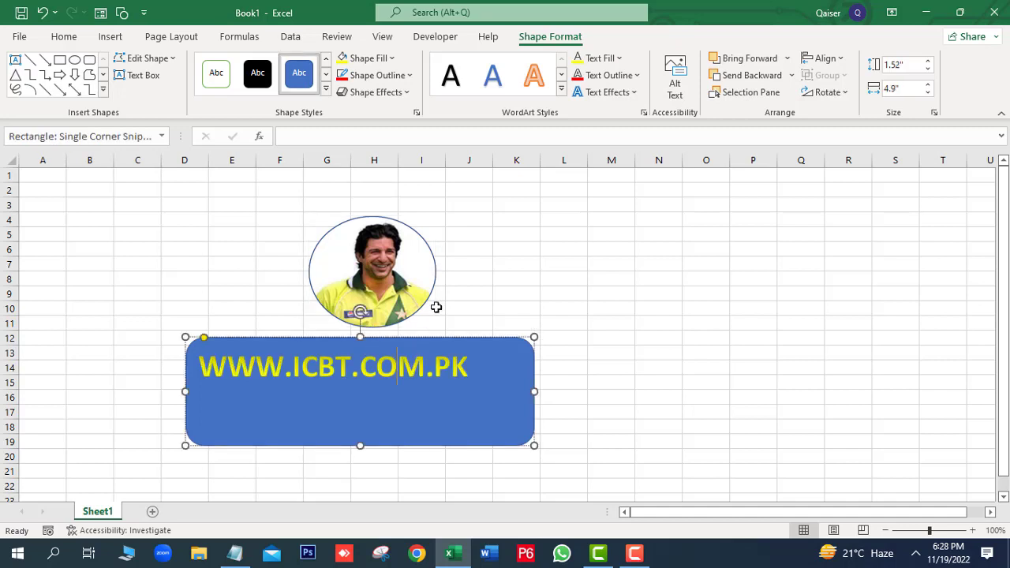
pyautogui.click(752, 93)
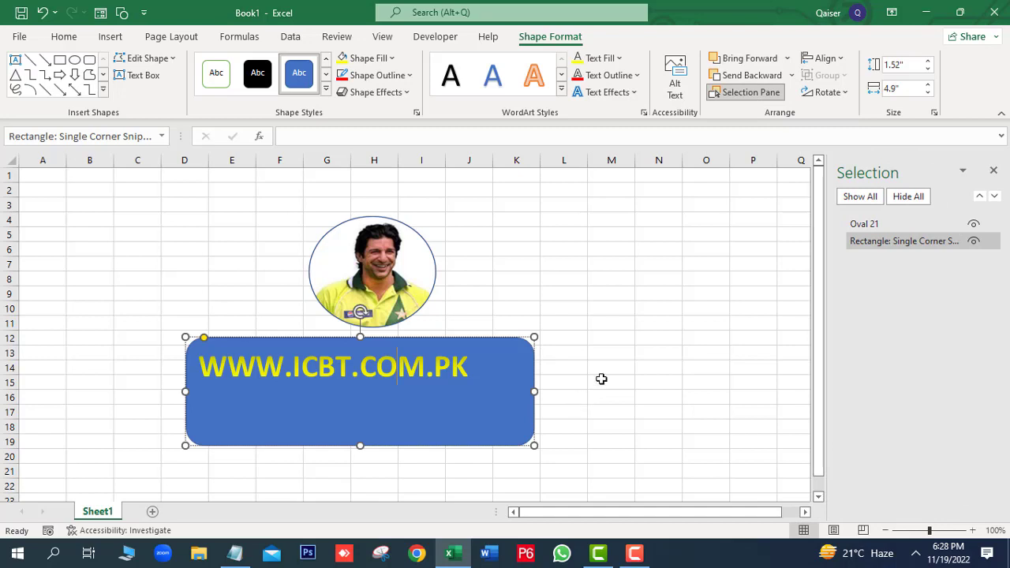
pyautogui.click(388, 272)
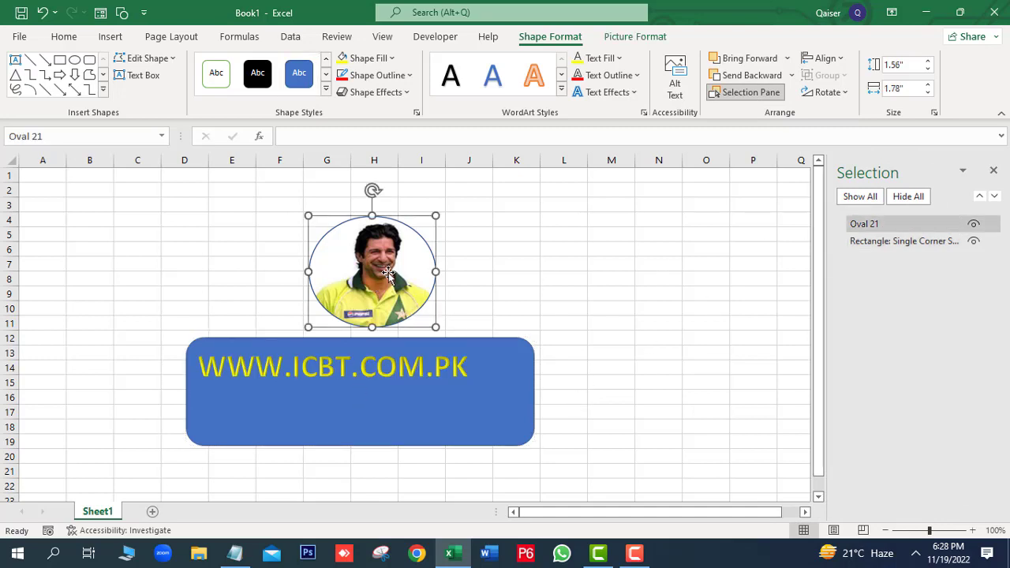
pyautogui.moveTo(387, 273); pyautogui.dragTo(372, 381)
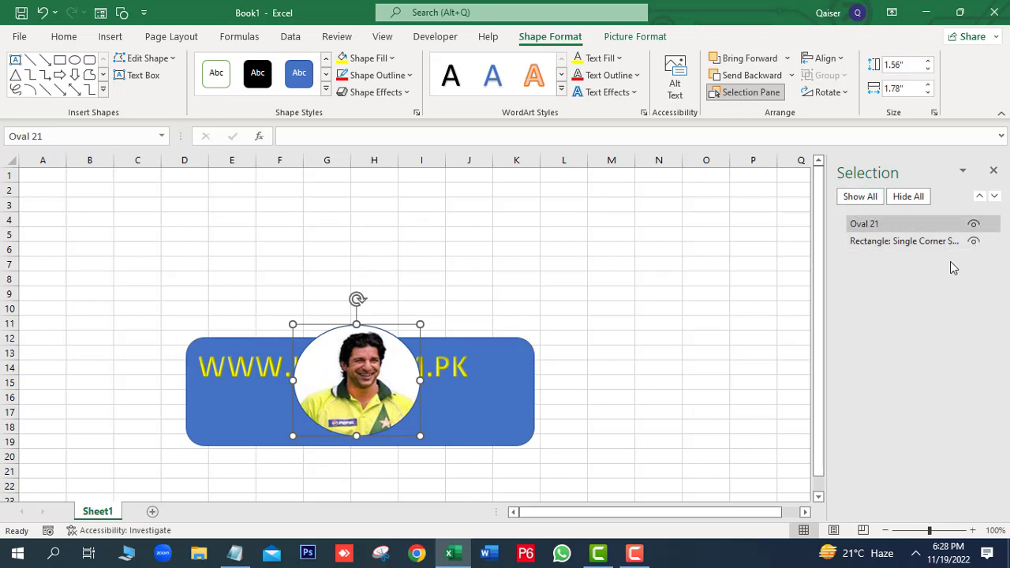
# - Toggle the oval's and rectangle's visibility, Hide All then Show All, and close the pane
pyautogui.click(974, 226)
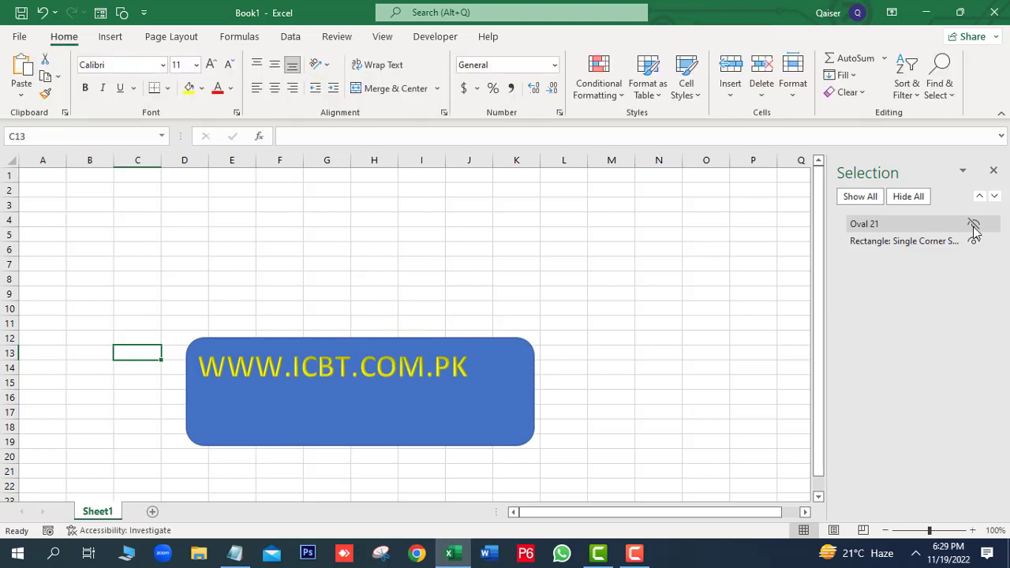
pyautogui.click(974, 226)
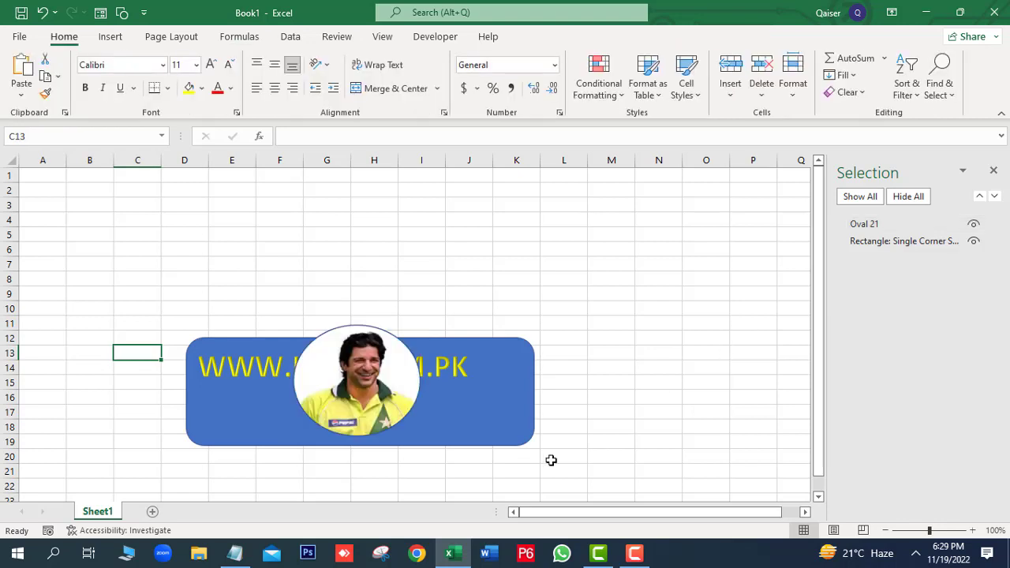
pyautogui.click(499, 419)
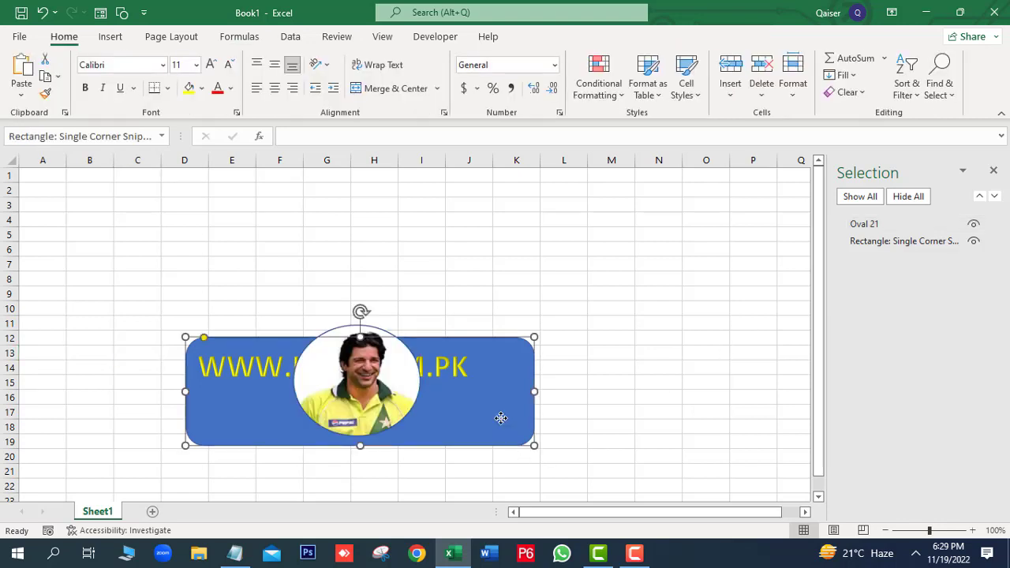
pyautogui.click(974, 241)
pyautogui.click(974, 243)
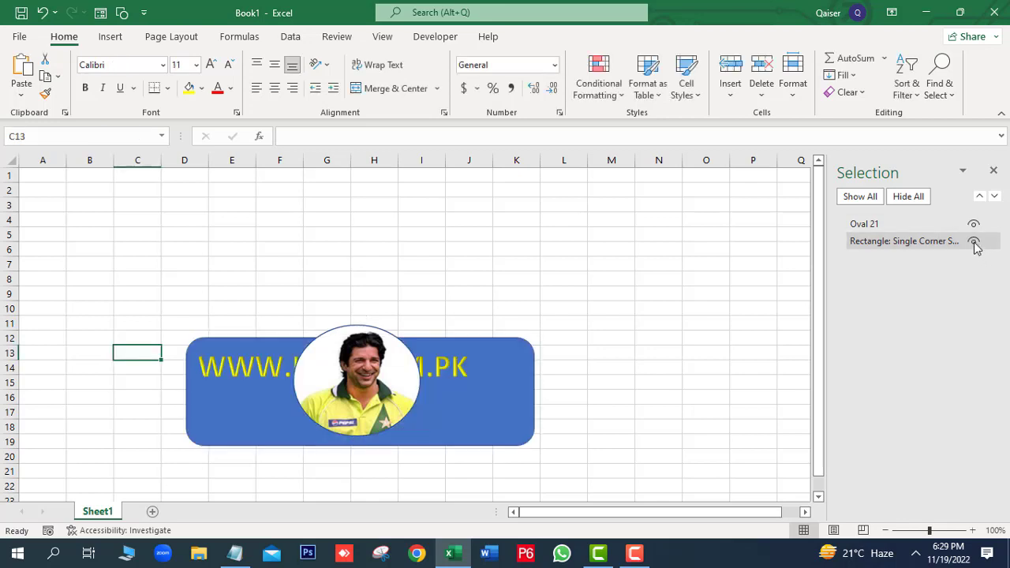
pyautogui.click(909, 197)
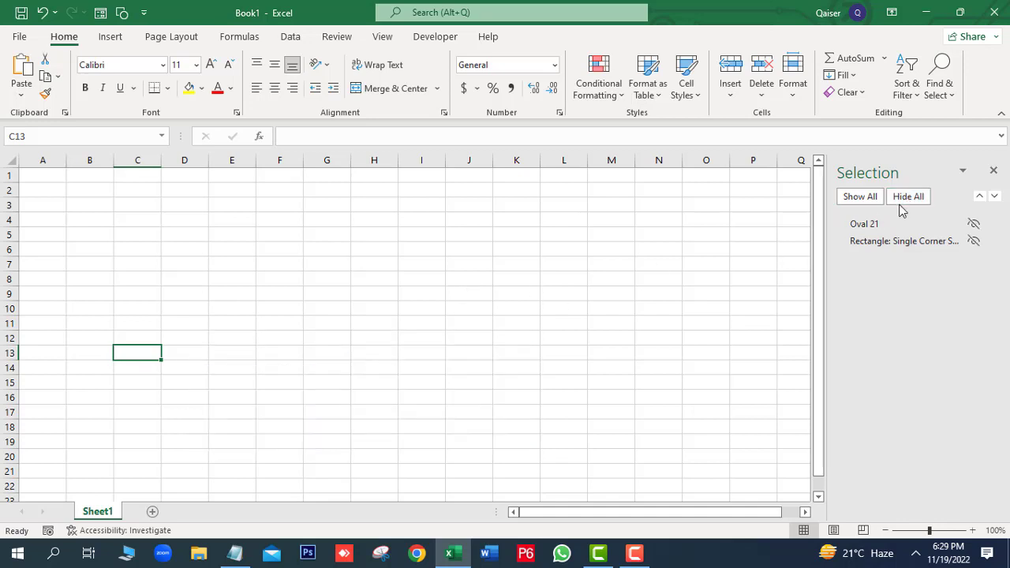
pyautogui.click(858, 202)
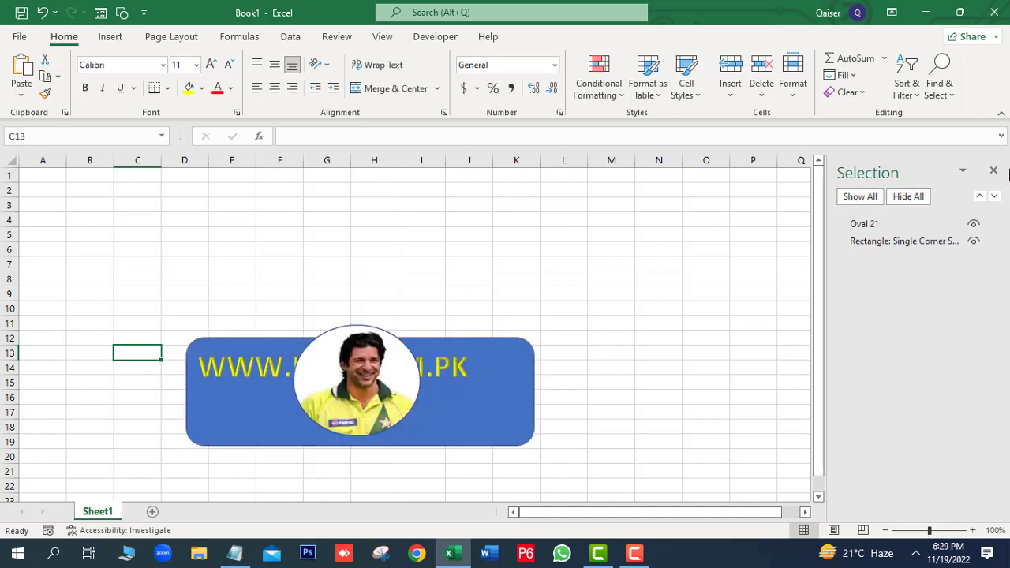
pyautogui.click(993, 172)
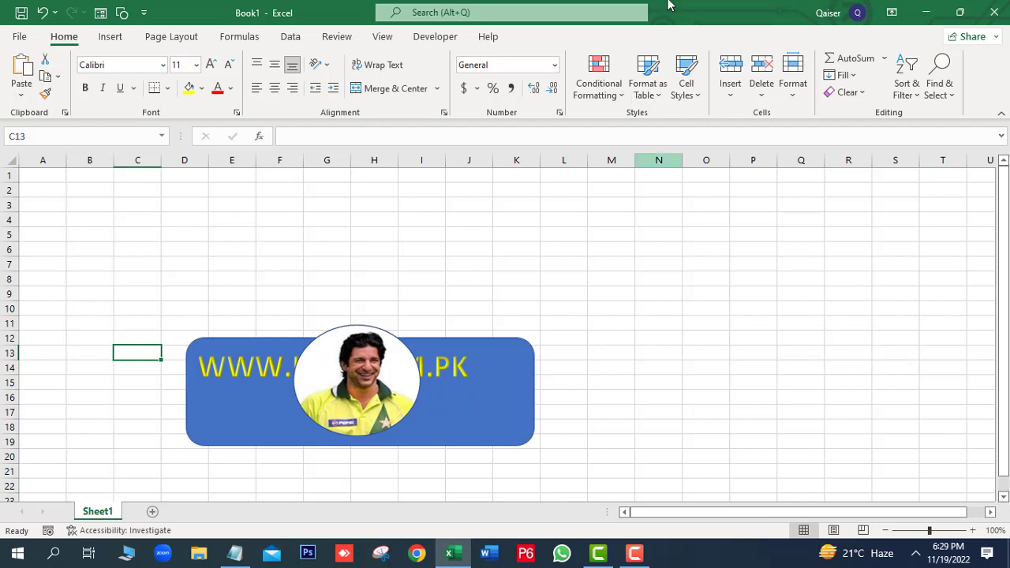
# - Drag the cricketer-photo oval off the text to the blue rectangle's top-right corner
pyautogui.click(457, 433)
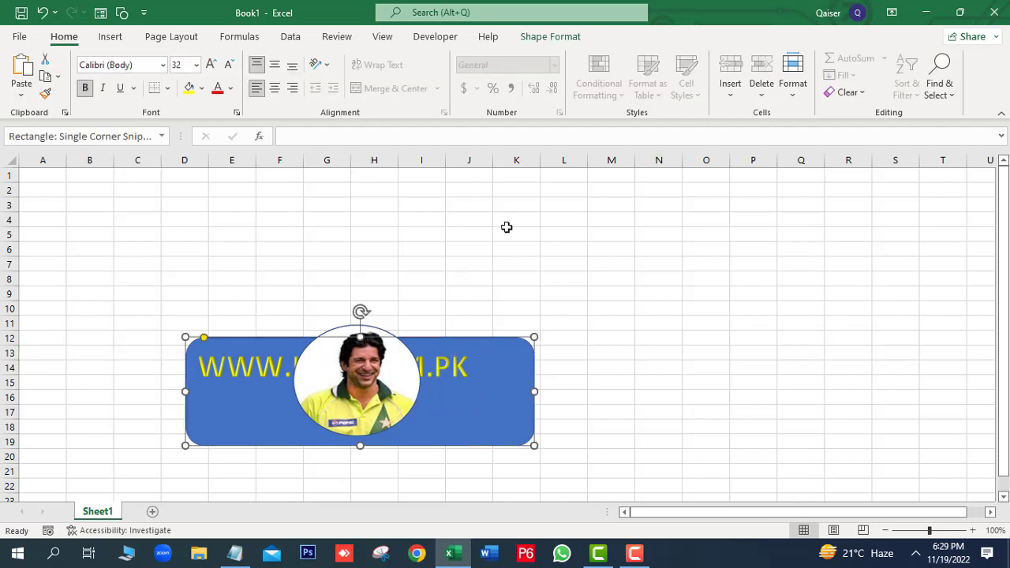
pyautogui.click(552, 40)
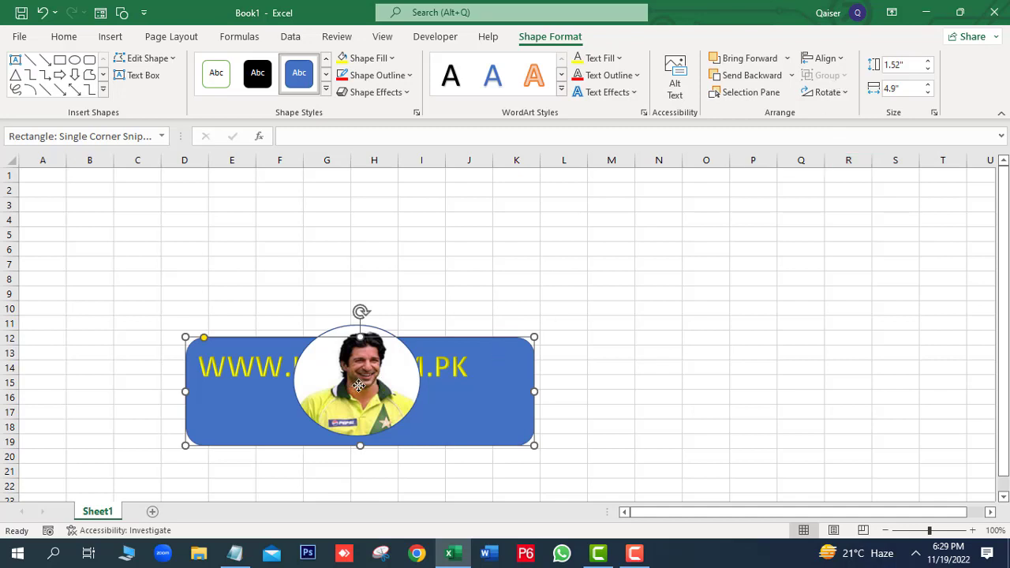
pyautogui.moveTo(353, 386); pyautogui.dragTo(370, 257)
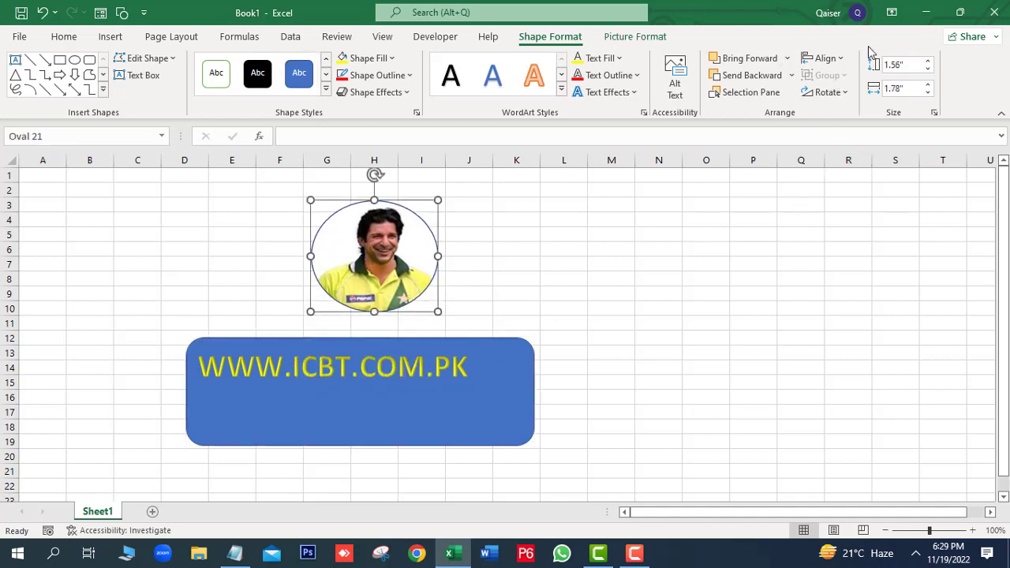
pyautogui.moveTo(402, 255); pyautogui.dragTo(591, 295)
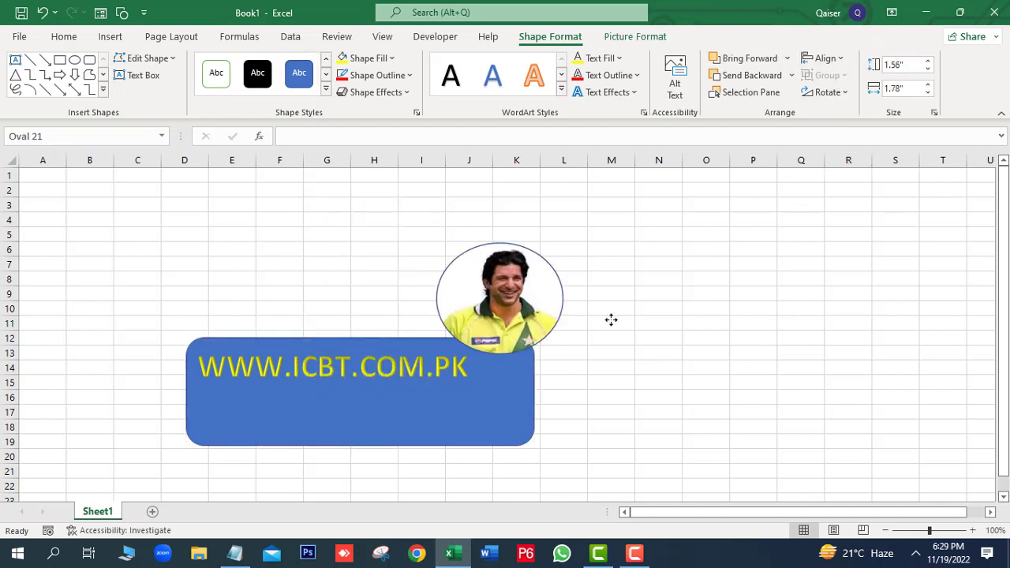
pyautogui.click(388, 376)
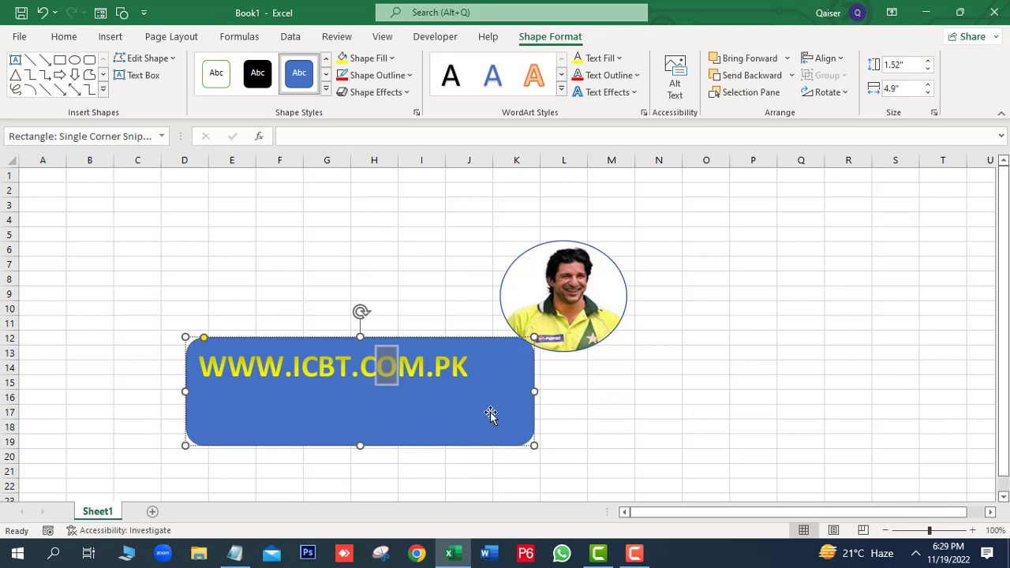
pyautogui.click(598, 326)
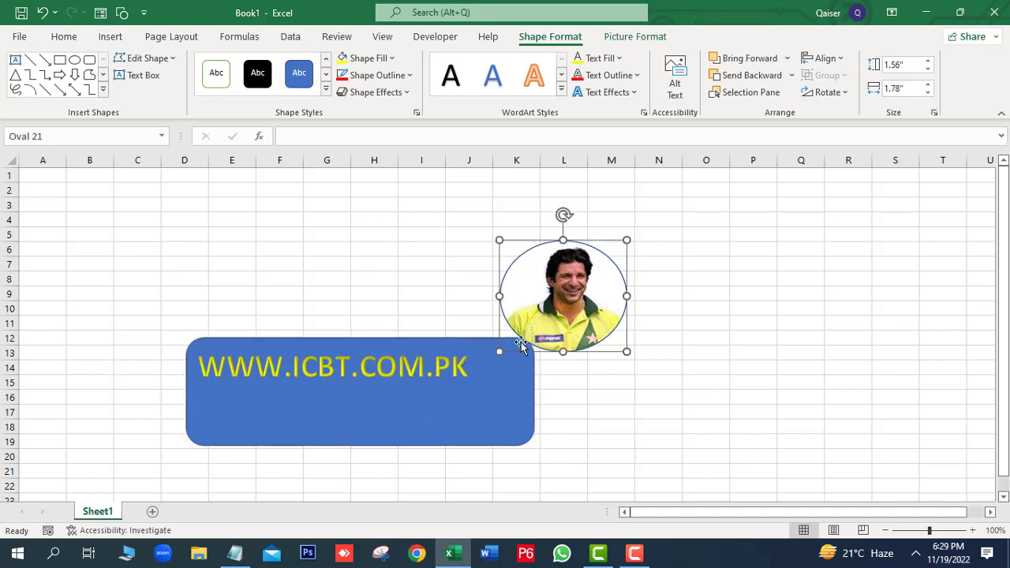
pyautogui.click(381, 412)
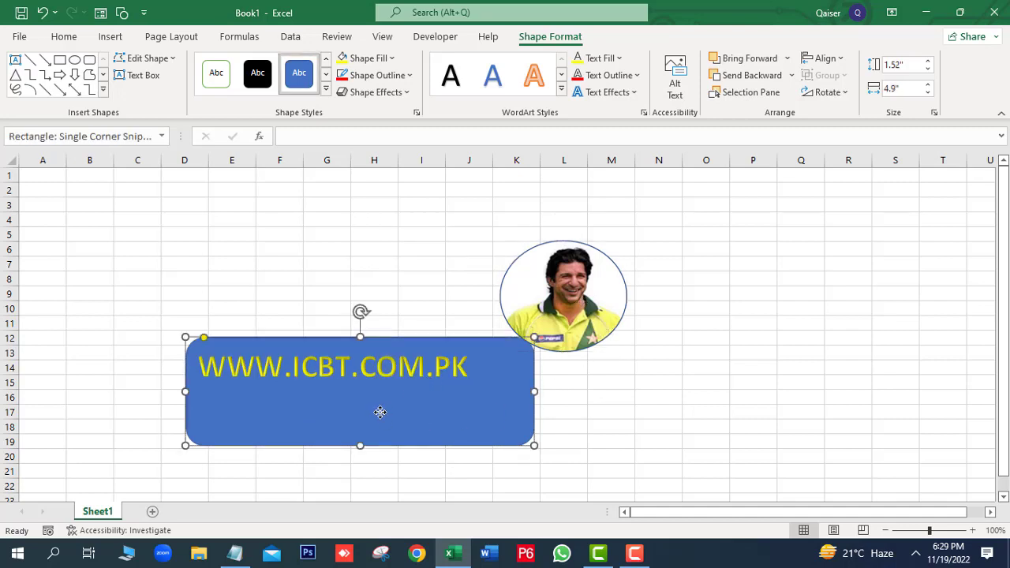
# - Select the photo oval and blue rectangle together and align their vertical middles
pyautogui.click(841, 61)
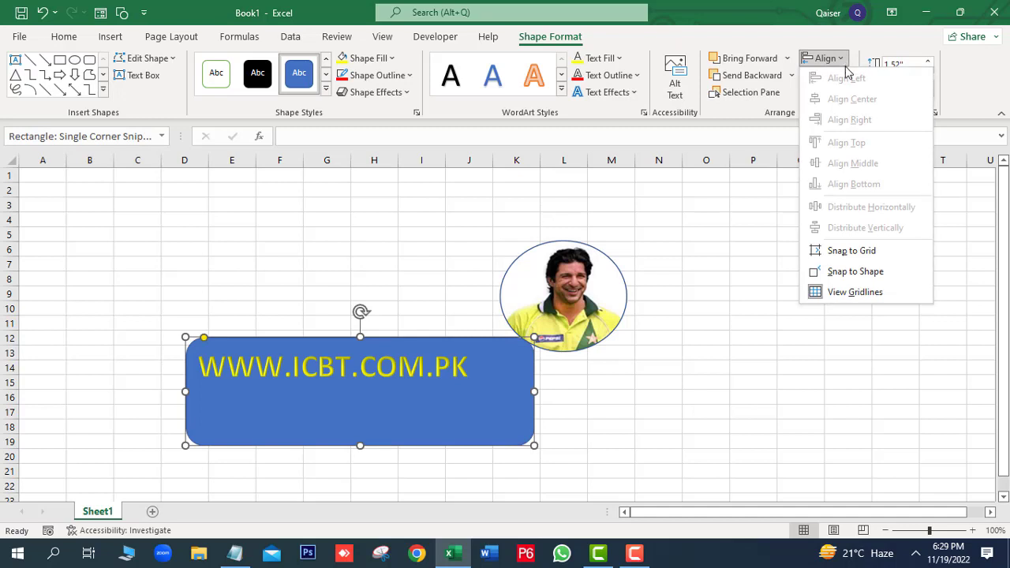
pyautogui.click(565, 306)
pyautogui.click(545, 294)
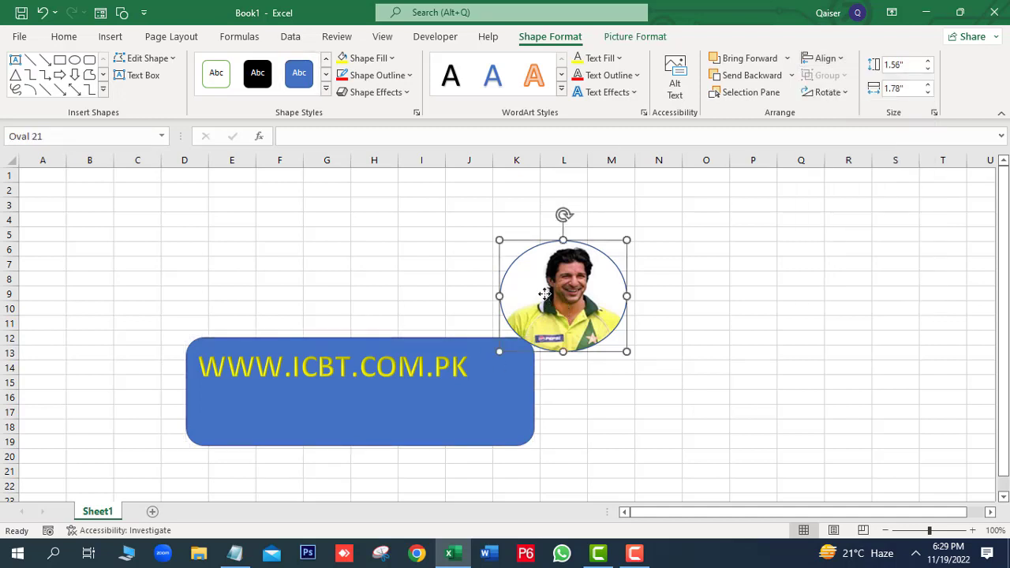
pyautogui.keyDown('shift'); pyautogui.click(335, 384); pyautogui.keyUp('shift')
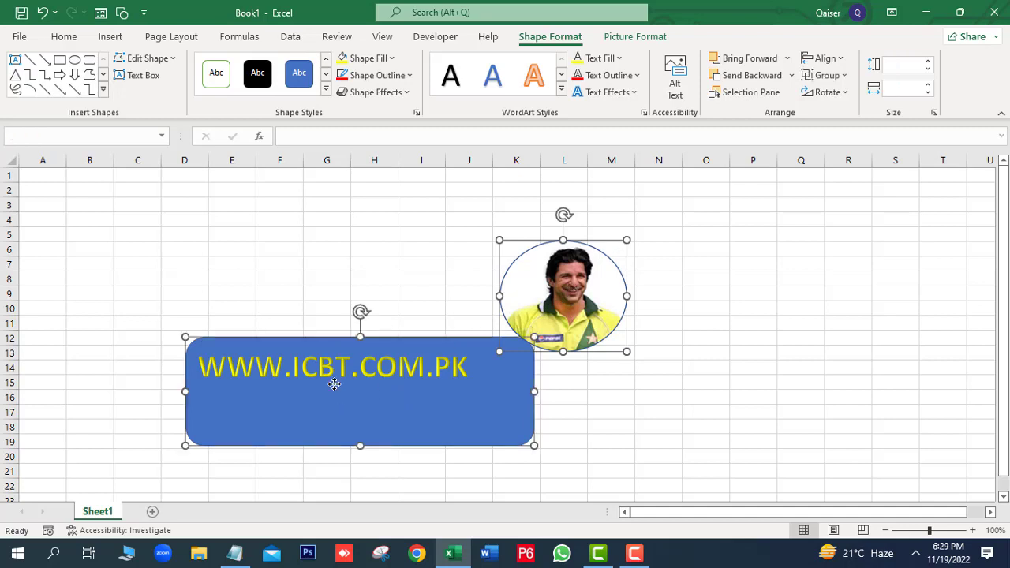
pyautogui.click(842, 60)
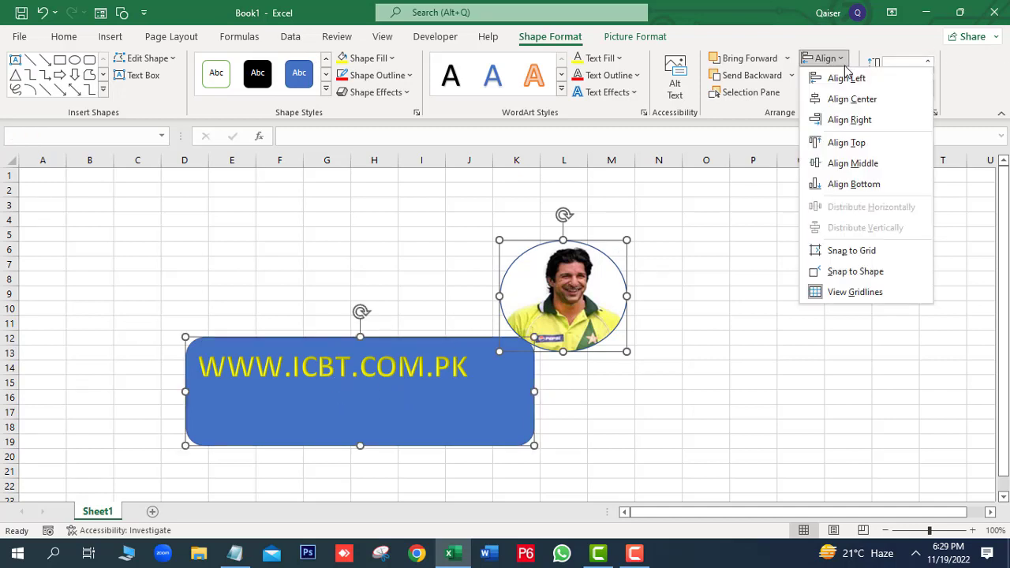
pyautogui.click(852, 163)
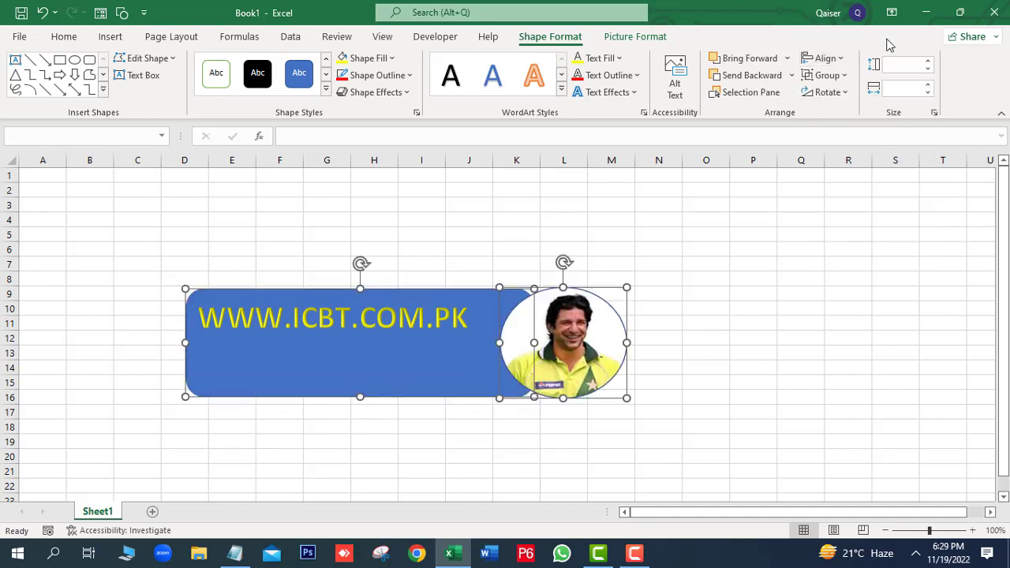
# - Centre the oval horizontally, align bottom edges, and nudge both shapes right and down
pyautogui.click(843, 61)
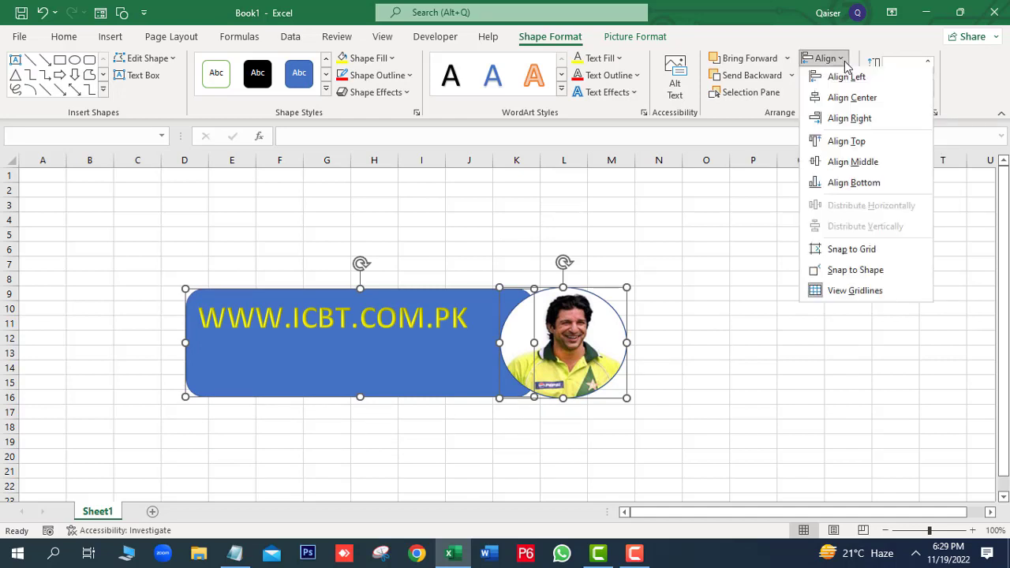
pyautogui.click(856, 99)
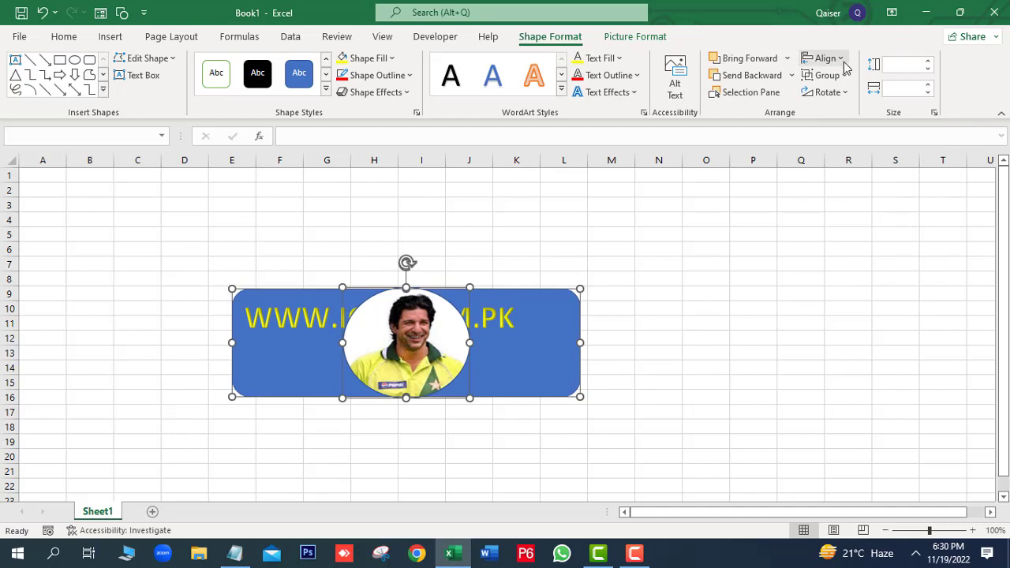
pyautogui.click(843, 61)
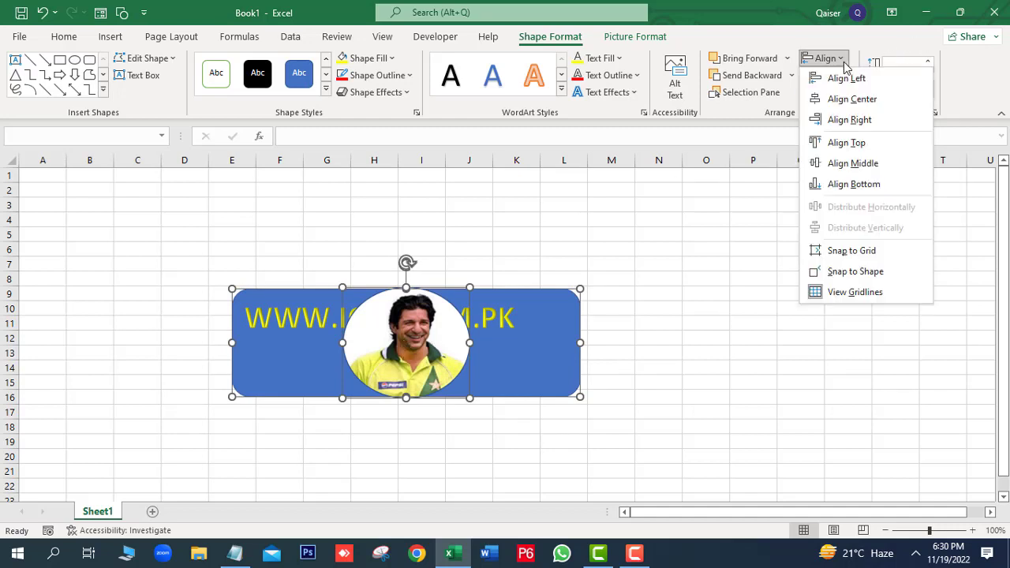
pyautogui.click(853, 185)
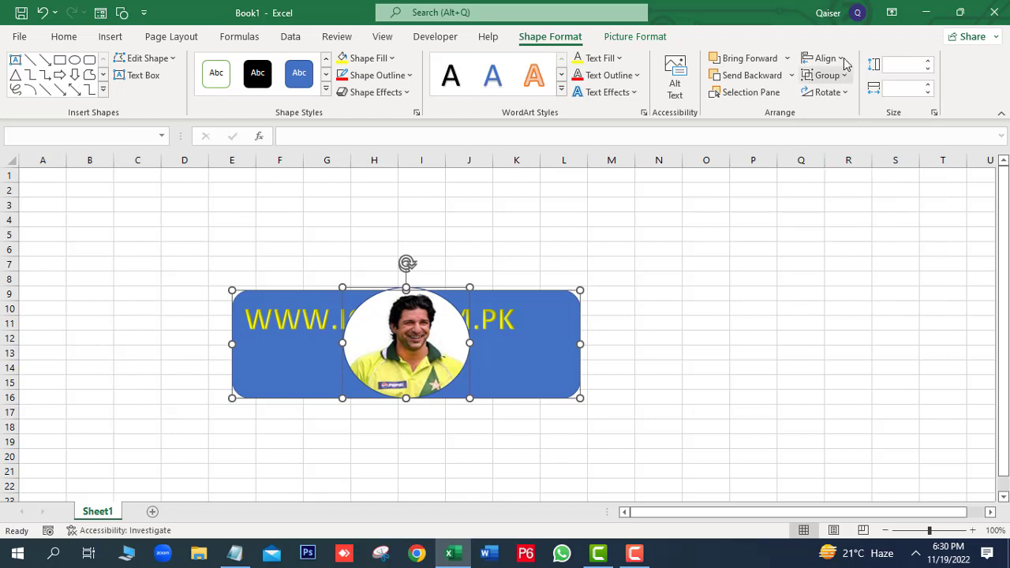
pyautogui.moveTo(546, 342); pyautogui.dragTo(625, 355)
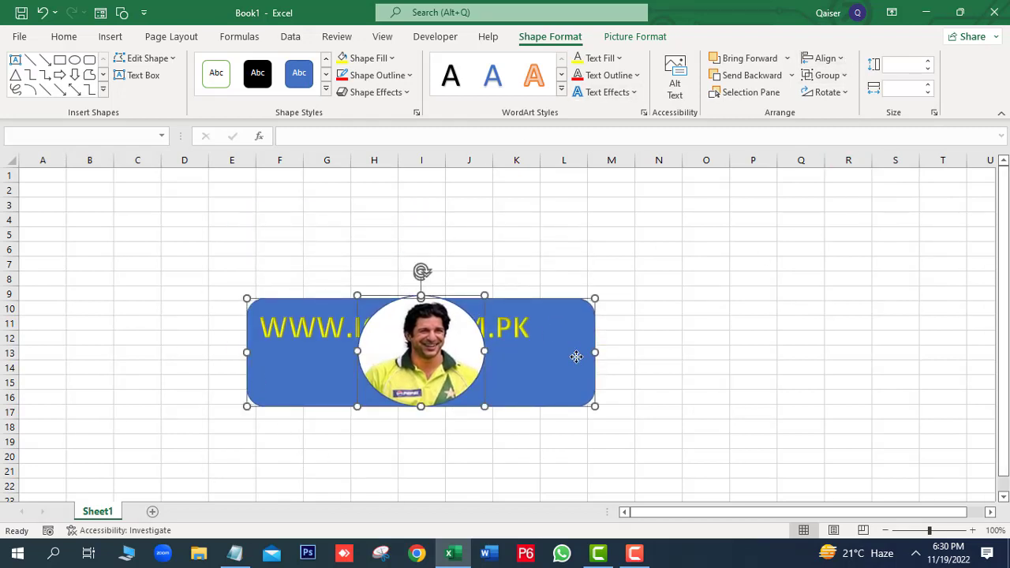
# - Enlarge the blue rectangle to 2.66" by 5.11"
pyautogui.click(477, 250)
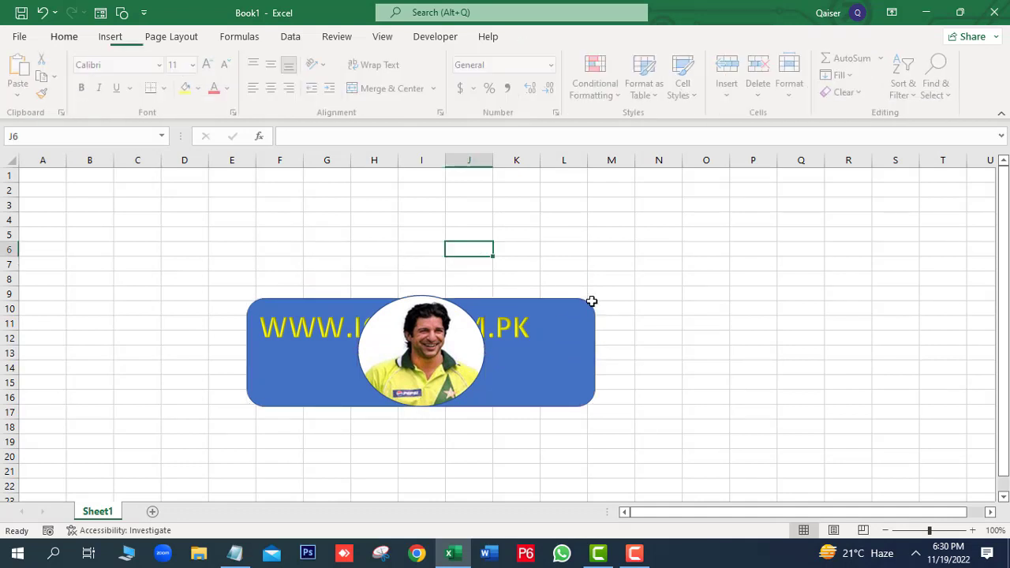
pyautogui.click(592, 300)
pyautogui.moveTo(595, 297); pyautogui.dragTo(611, 217)
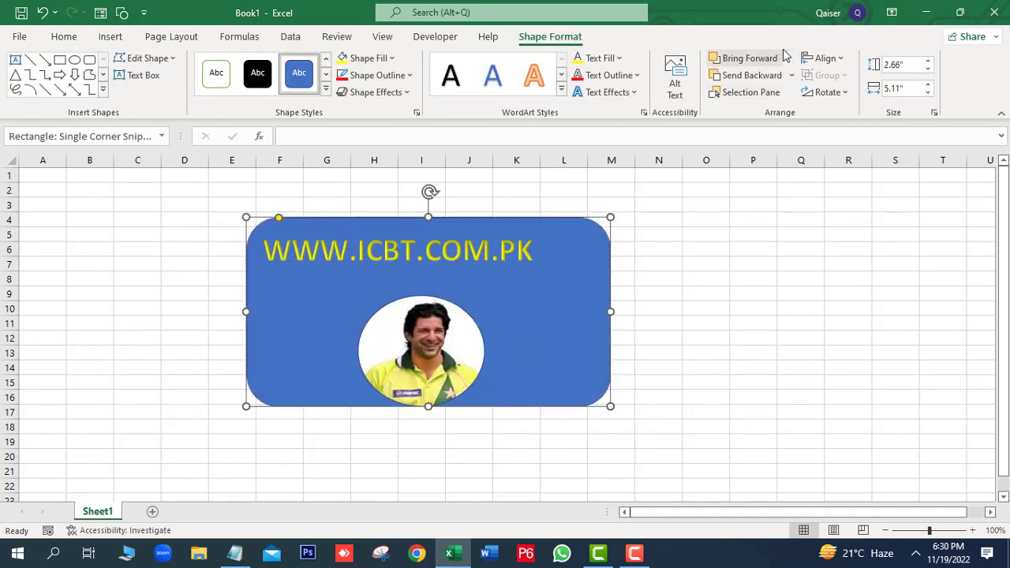
# - Align the photo oval to the rectangle's top, then to its vertical middle
pyautogui.keyDown('shift'); pyautogui.click(419, 351); pyautogui.keyUp('shift')
pyautogui.click(837, 59)
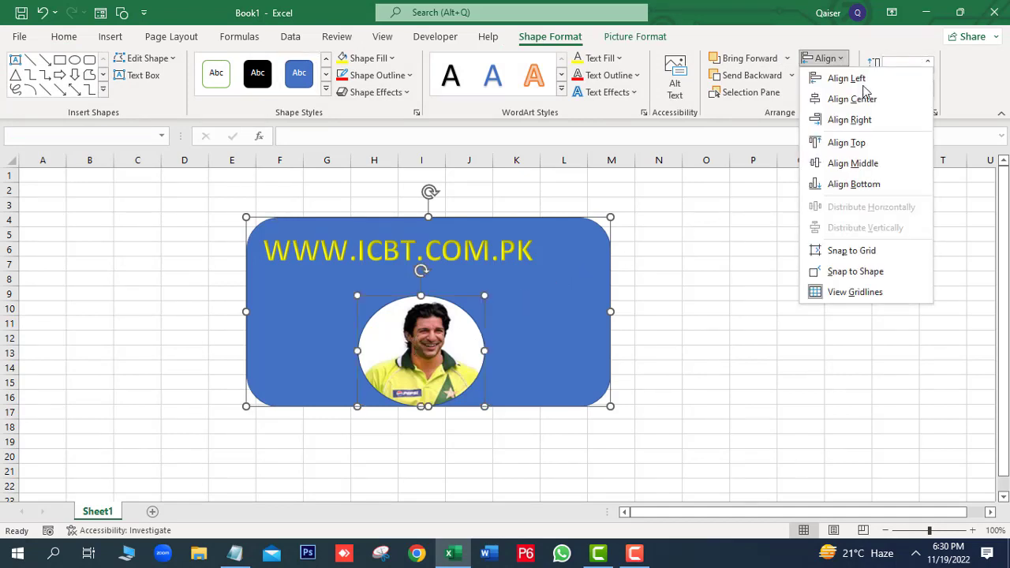
pyautogui.click(846, 143)
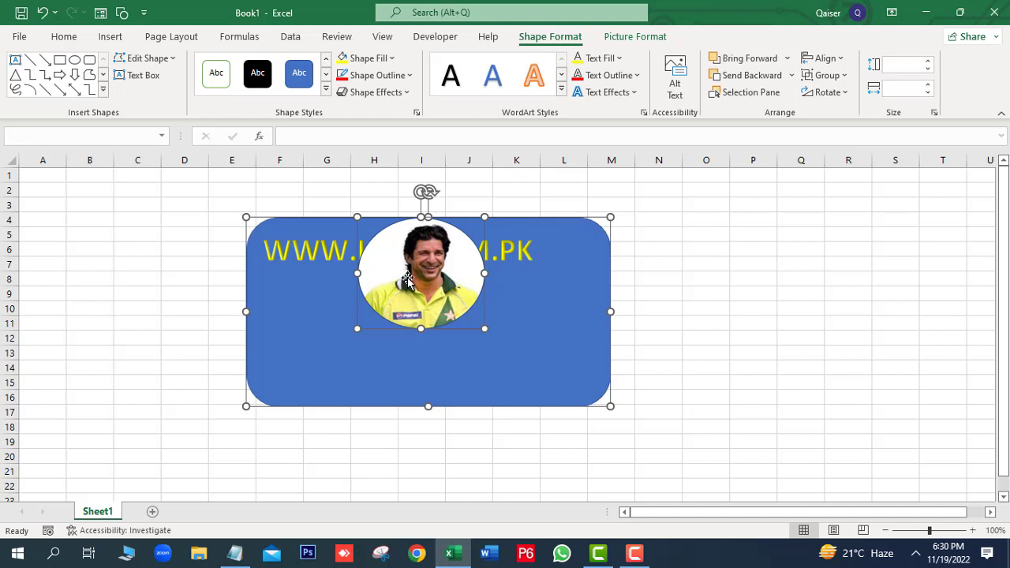
pyautogui.click(825, 59)
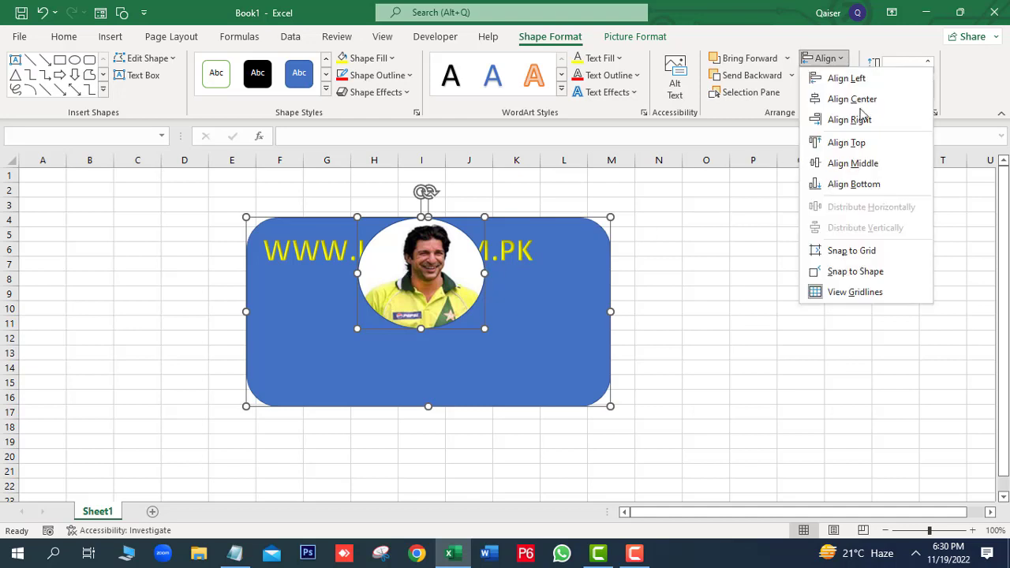
pyautogui.click(853, 164)
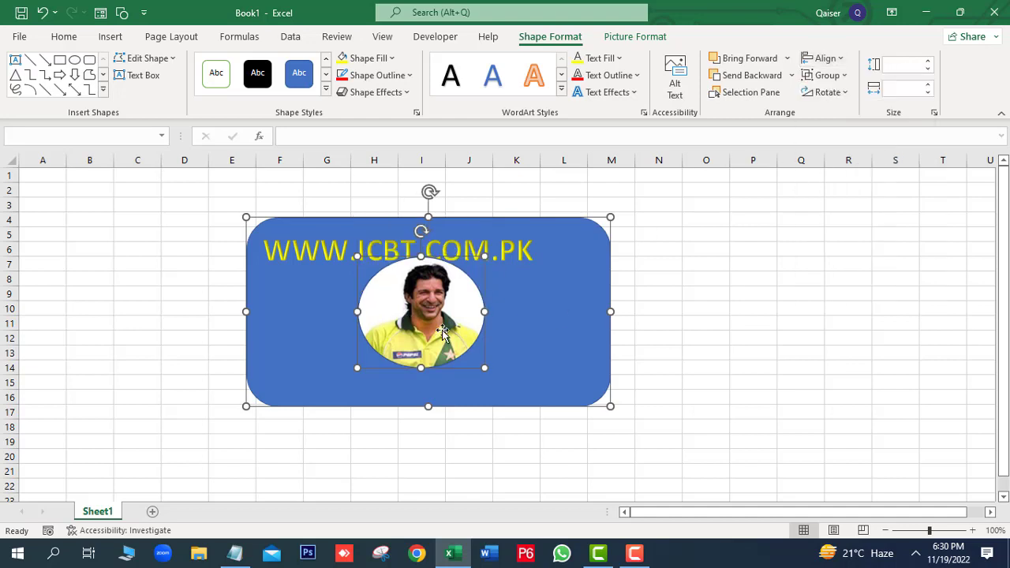
pyautogui.click(797, 311)
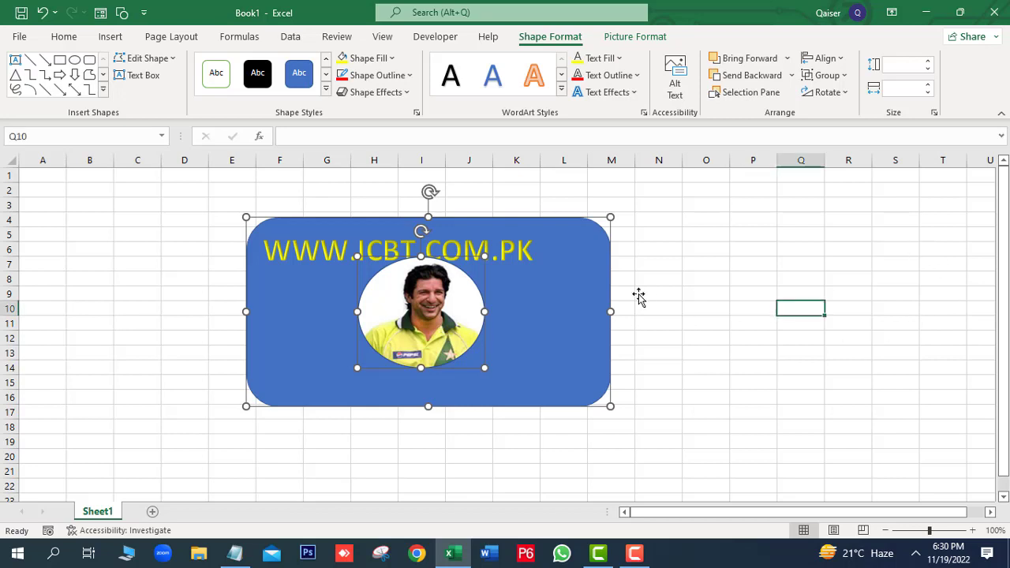
pyautogui.moveTo(458, 325)
pyautogui.mouseDown()
pyautogui.moveTo(489, 468)
pyautogui.moveTo(188, 369)
pyautogui.mouseUp()
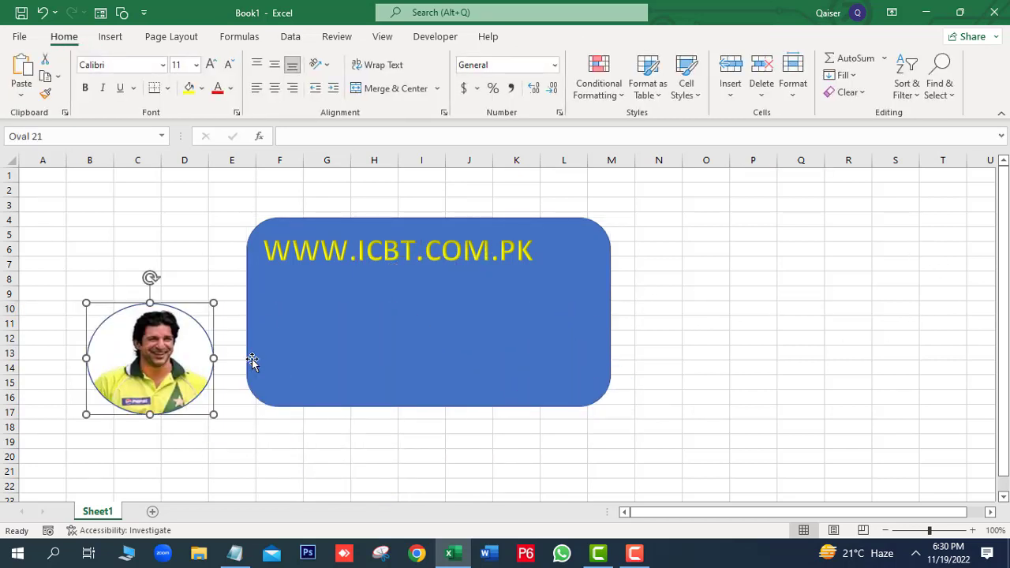
pyautogui.moveTo(421, 352)
pyautogui.mouseDown()
pyautogui.moveTo(490, 373)
pyautogui.moveTo(418, 363)
pyautogui.mouseUp()
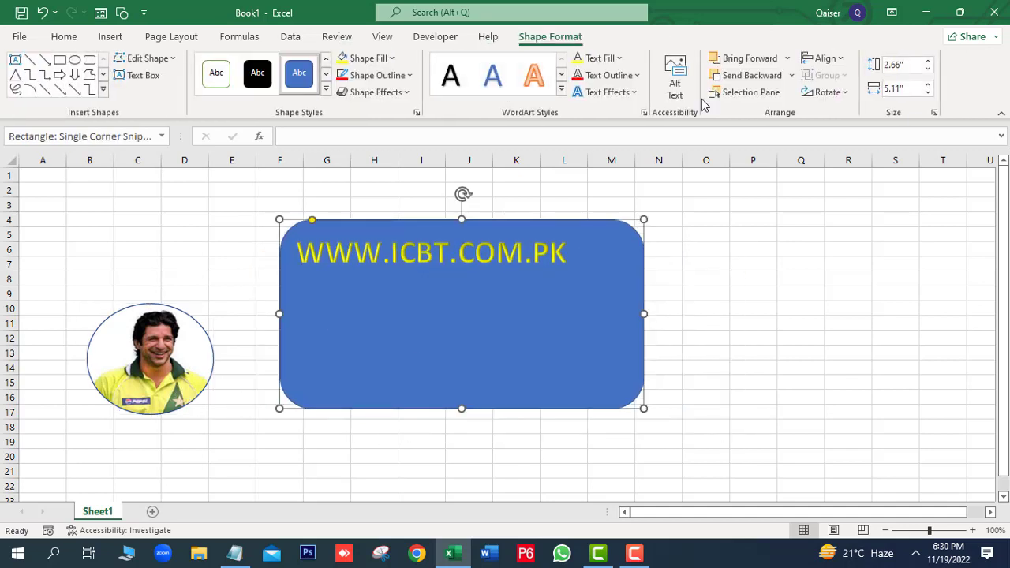
pyautogui.moveTo(135, 367)
pyautogui.mouseDown()
pyautogui.moveTo(442, 345)
pyautogui.moveTo(428, 343)
pyautogui.mouseUp()
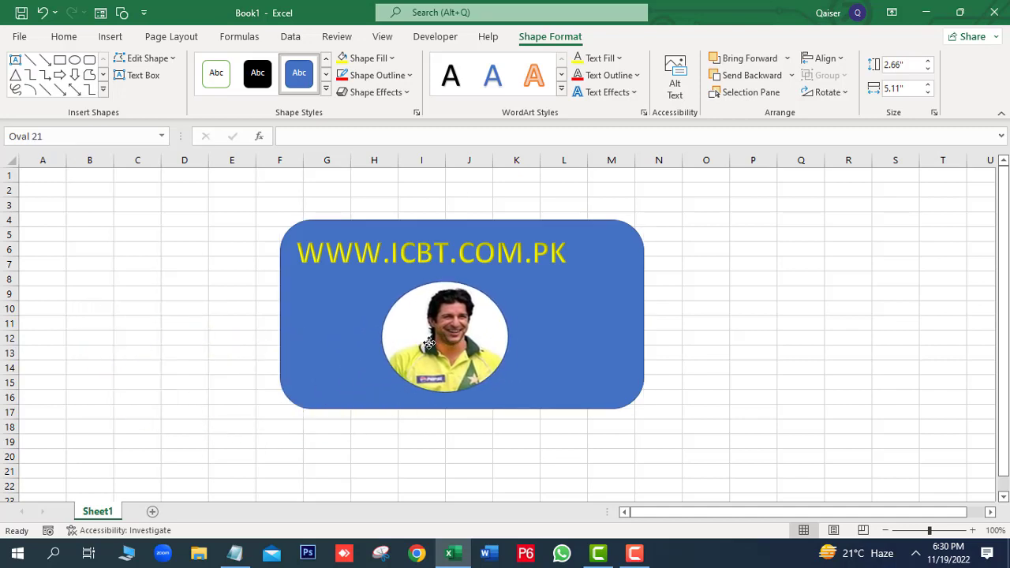
pyautogui.click(685, 347)
# - Group the photo and rectangle into one object and move it left and down
pyautogui.click(558, 297)
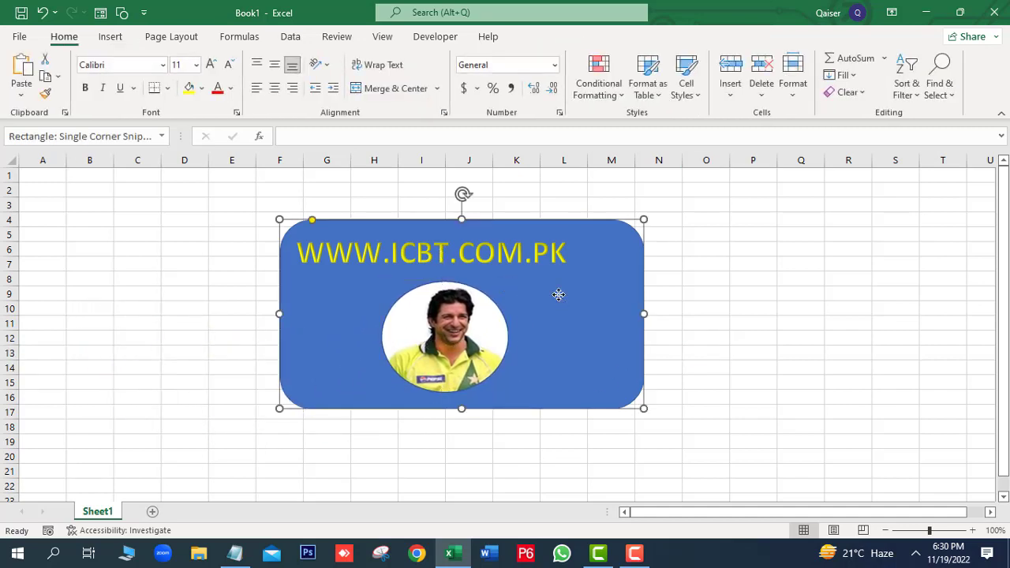
pyautogui.keyDown('ctrl'); pyautogui.click(456, 328); pyautogui.keyUp('ctrl')
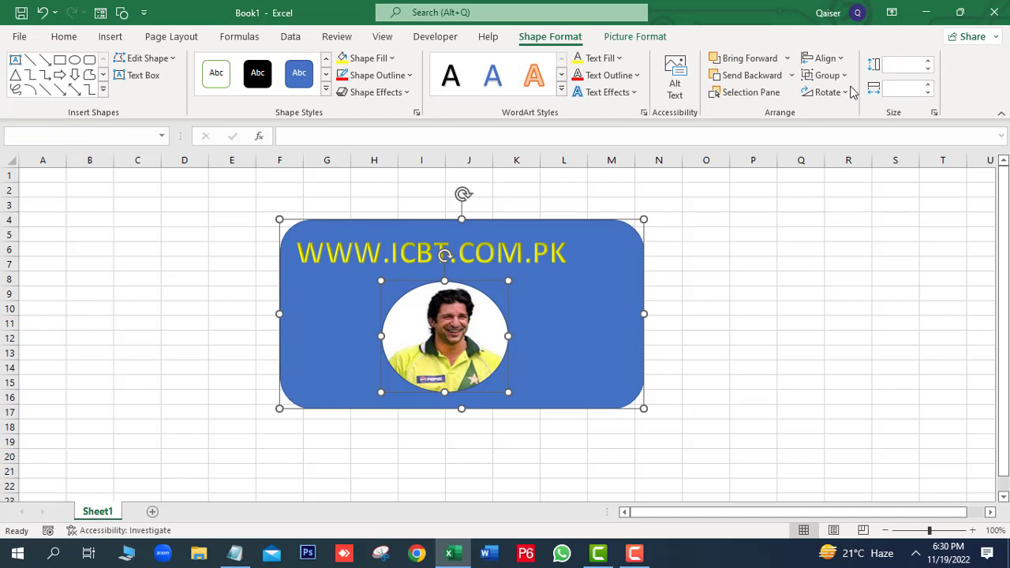
pyautogui.click(829, 75)
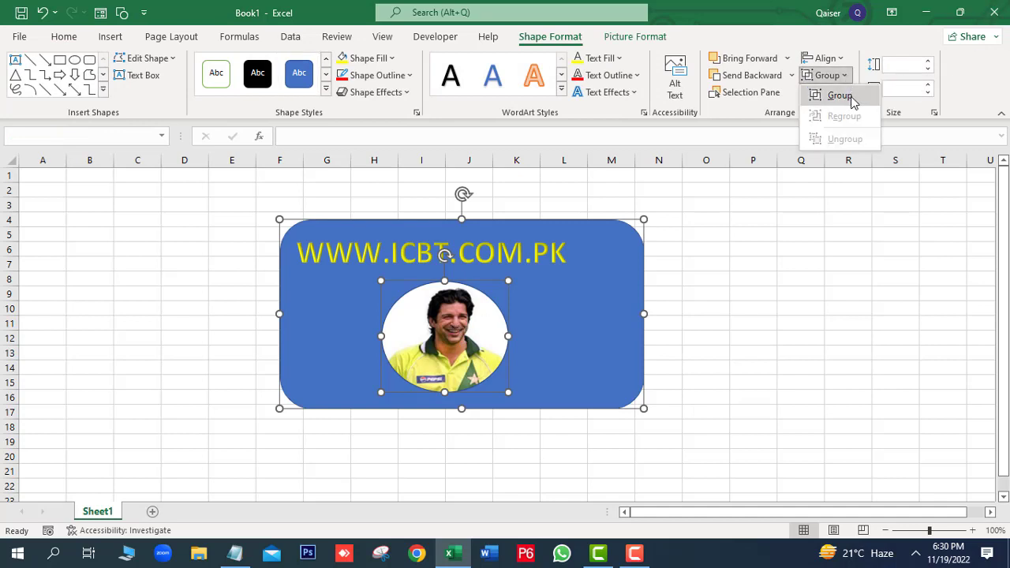
pyautogui.click(840, 96)
pyautogui.click(750, 352)
pyautogui.moveTo(583, 262)
pyautogui.mouseDown()
pyautogui.moveTo(862, 389)
pyautogui.moveTo(450, 314)
pyautogui.mouseUp()
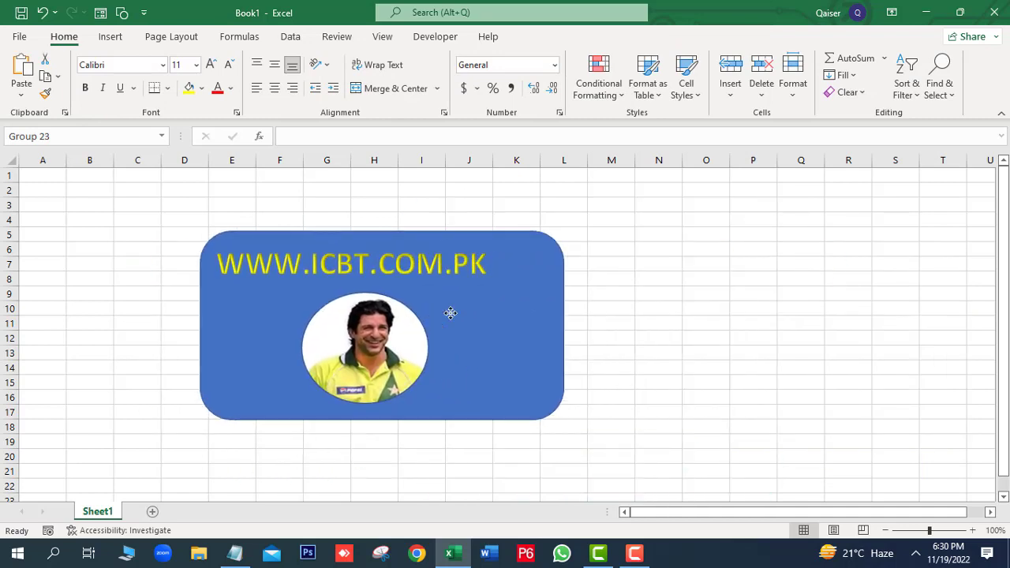
# - Ungroup the photo oval and blue rectangle
pyautogui.click(451, 315)
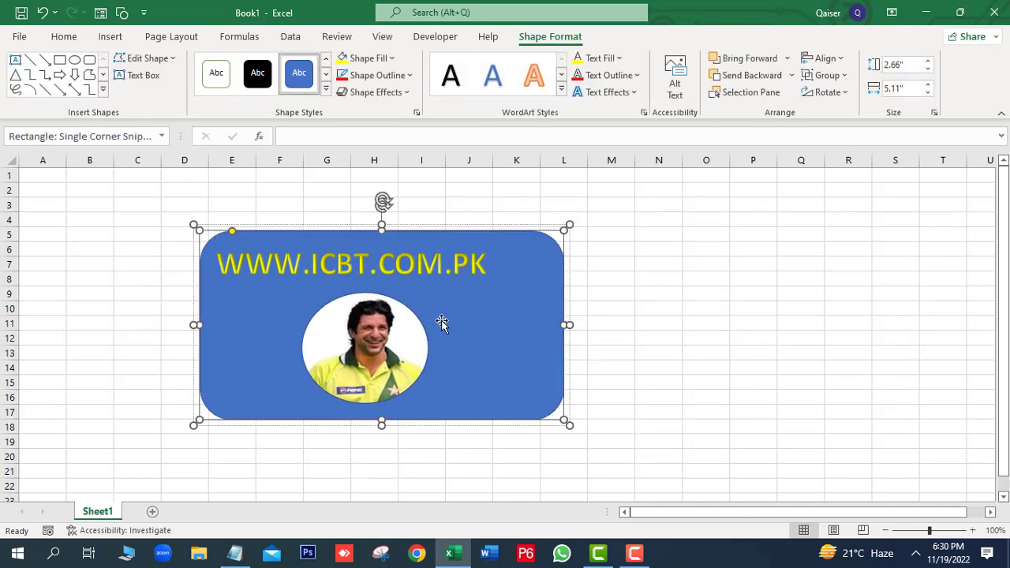
pyautogui.click(403, 336)
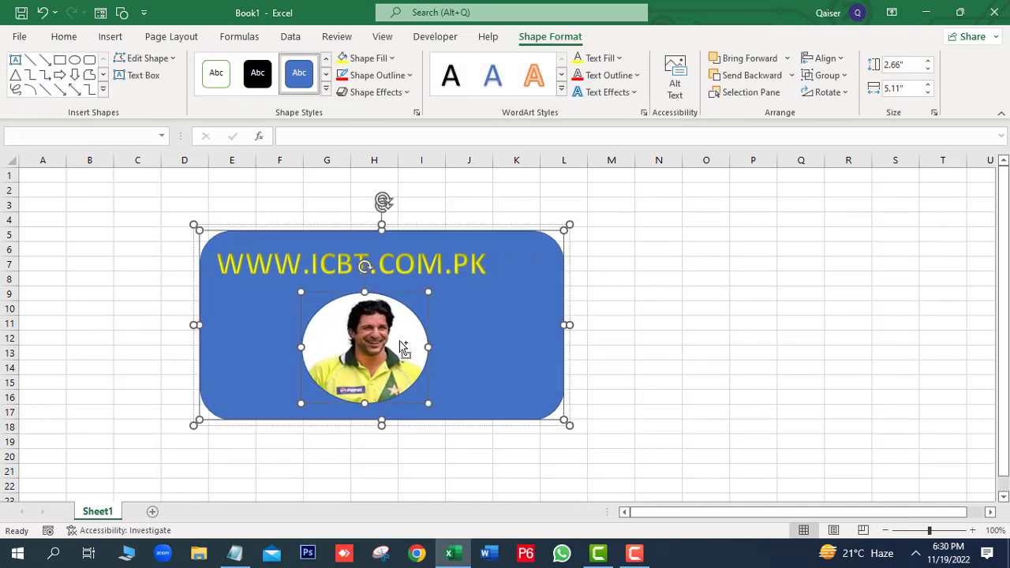
pyautogui.click(839, 76)
pyautogui.click(845, 141)
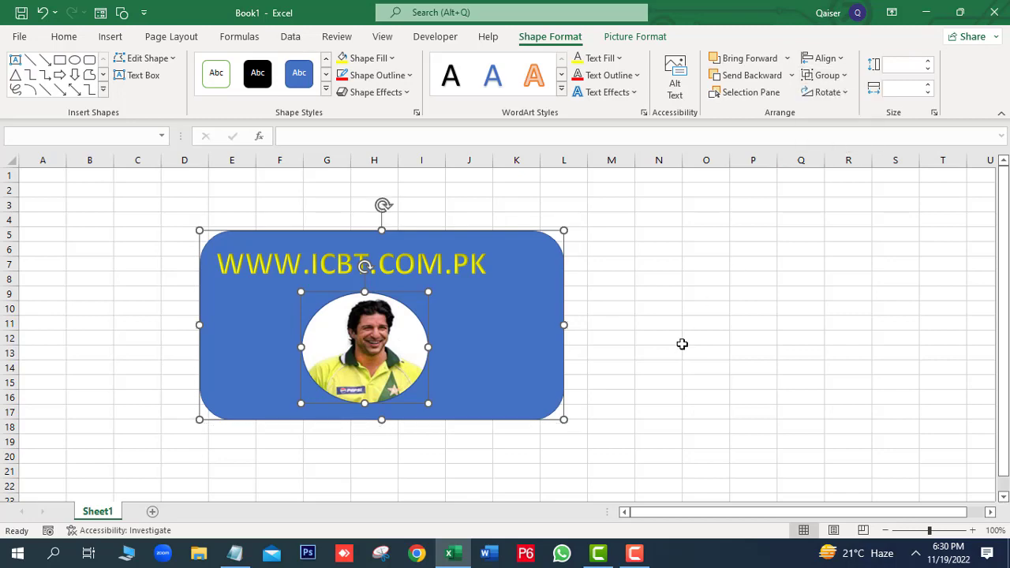
pyautogui.click(677, 340)
# - Place the round photo on the left with the blue rectangle right against it
pyautogui.click(371, 346)
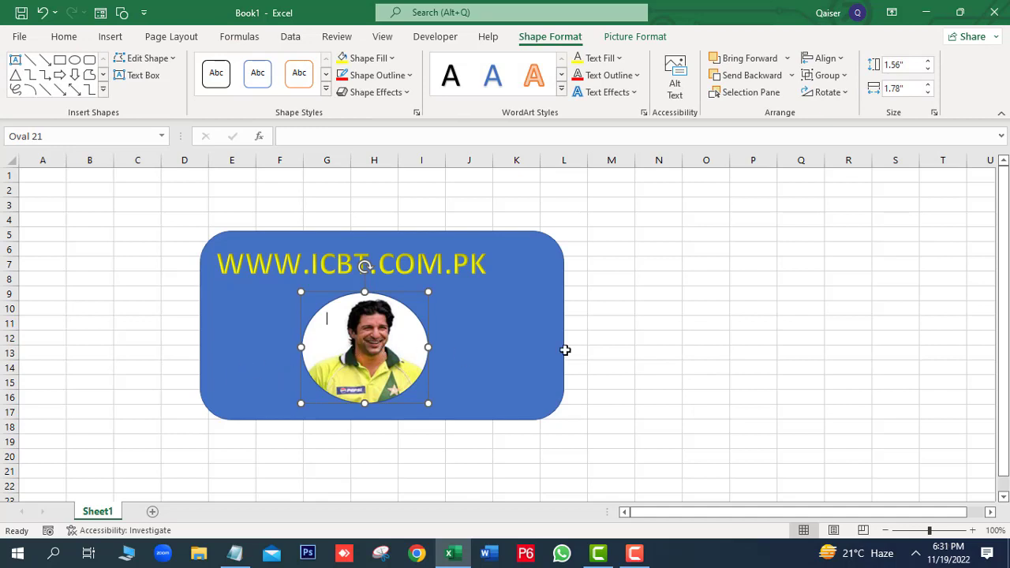
pyautogui.click(543, 349)
pyautogui.moveTo(704, 370); pyautogui.dragTo(715, 306)
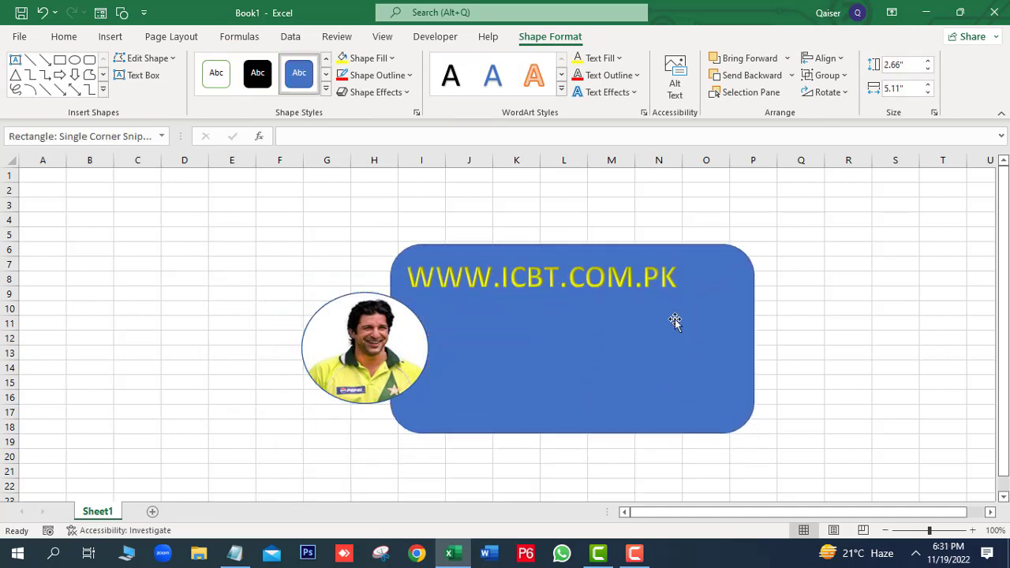
pyautogui.moveTo(345, 349); pyautogui.dragTo(238, 325)
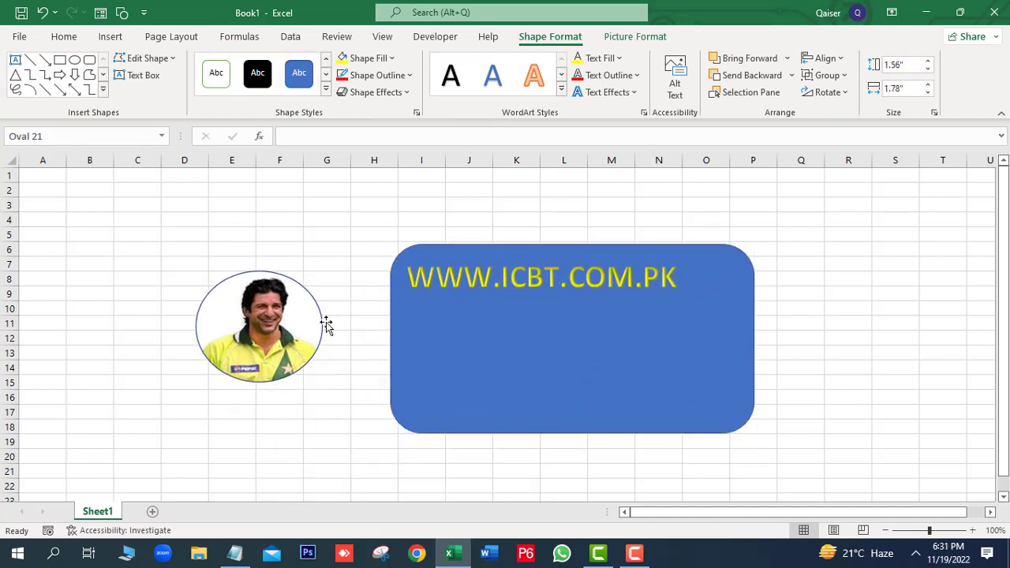
pyautogui.moveTo(663, 334); pyautogui.dragTo(548, 325)
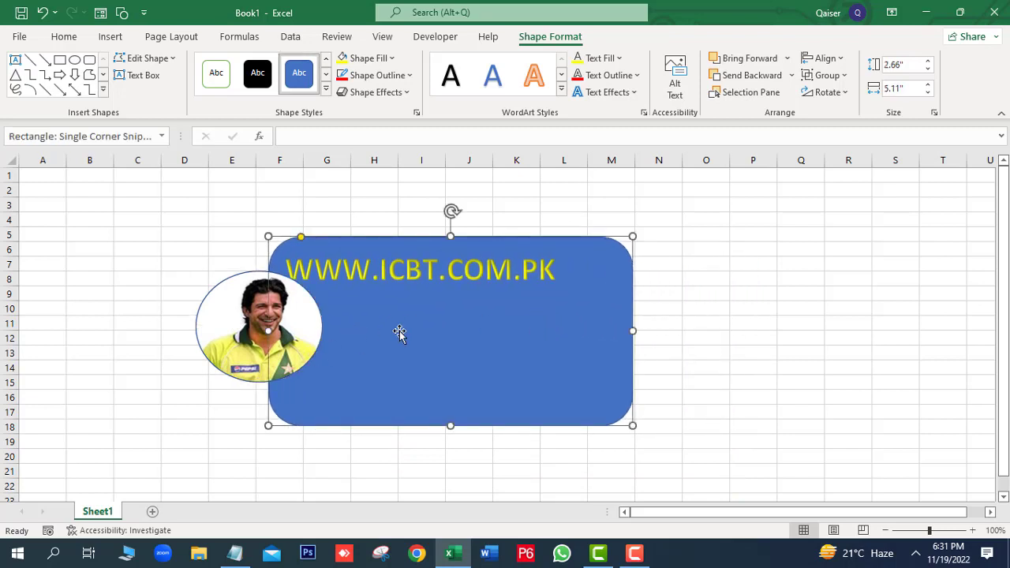
pyautogui.moveTo(404, 332); pyautogui.dragTo(457, 348)
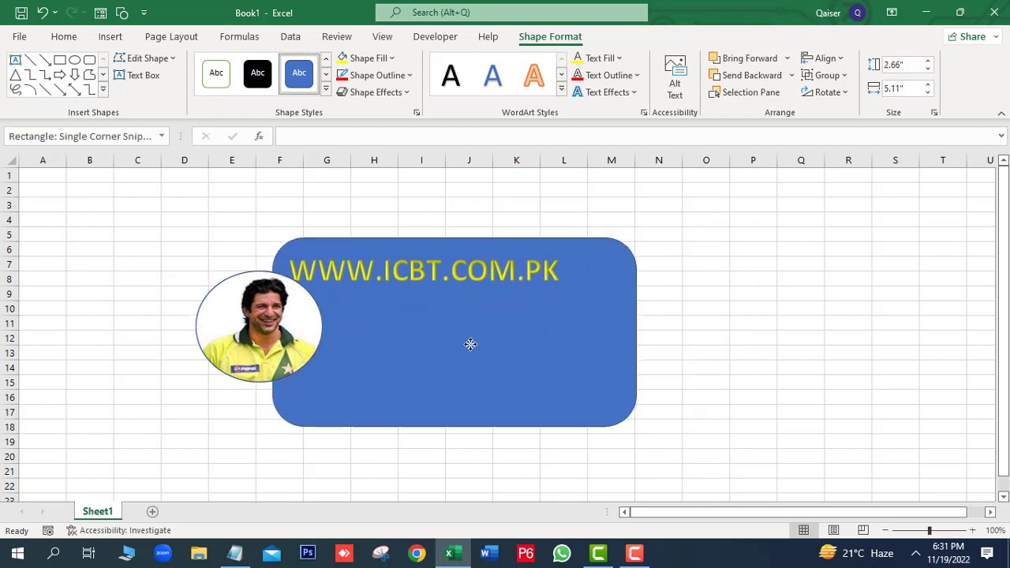
# - Leave the rectangle unflipped and nudge it slightly right and down
pyautogui.click(853, 93)
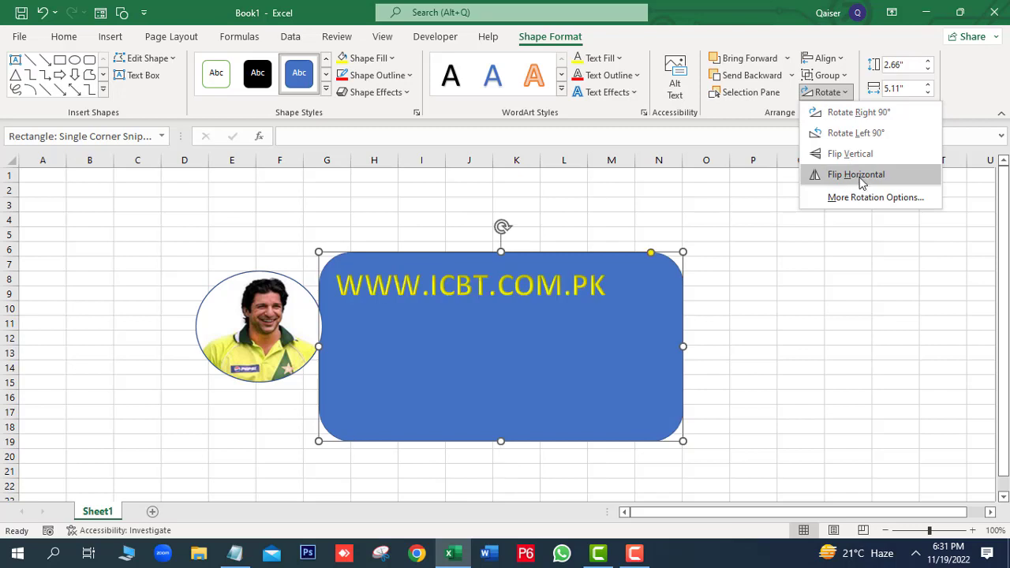
pyautogui.click(481, 356)
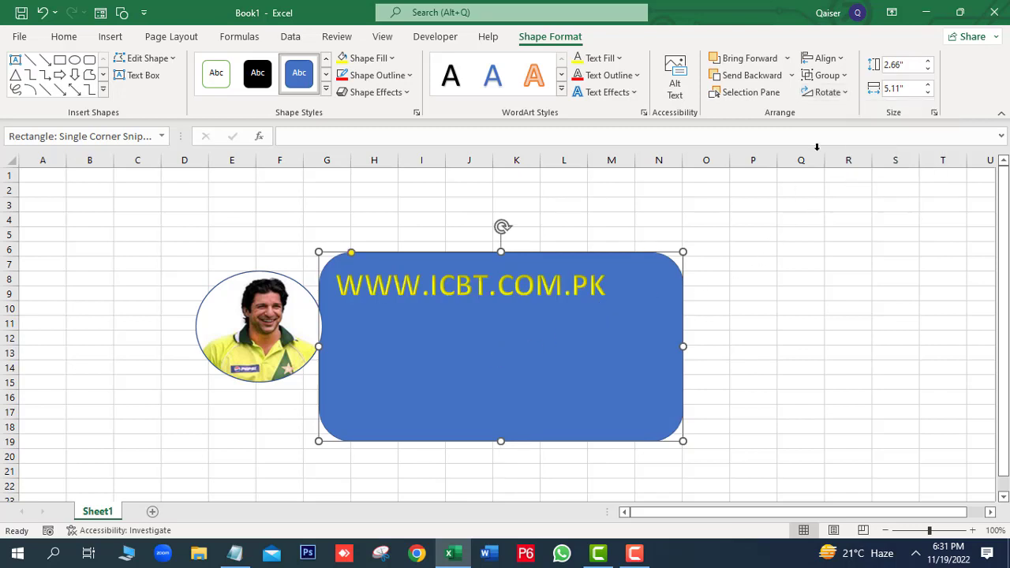
pyautogui.moveTo(538, 313); pyautogui.dragTo(551, 317)
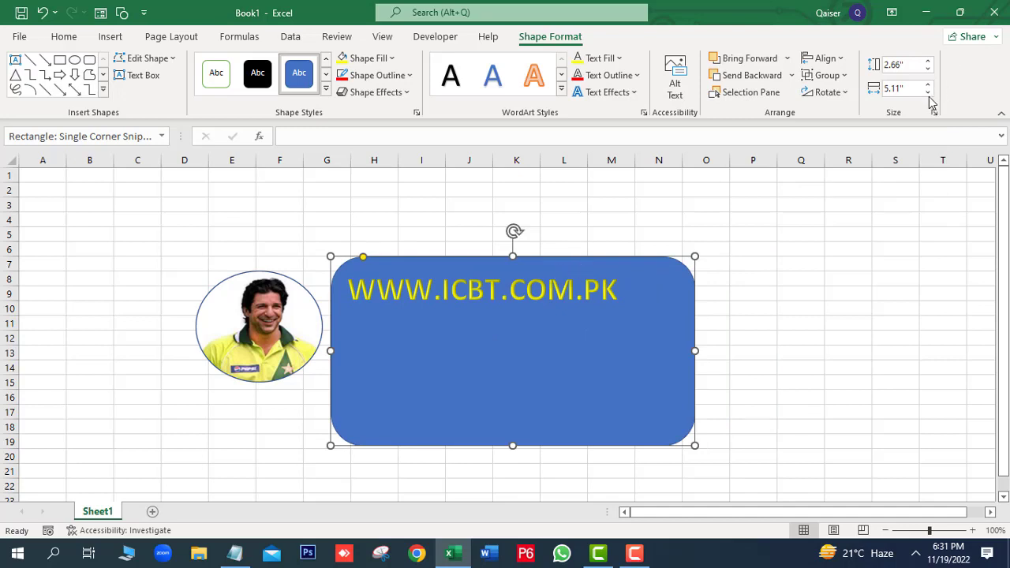
# - Set the blue rectangle's height to 2.1" with the Size spinner
pyautogui.click(930, 62)
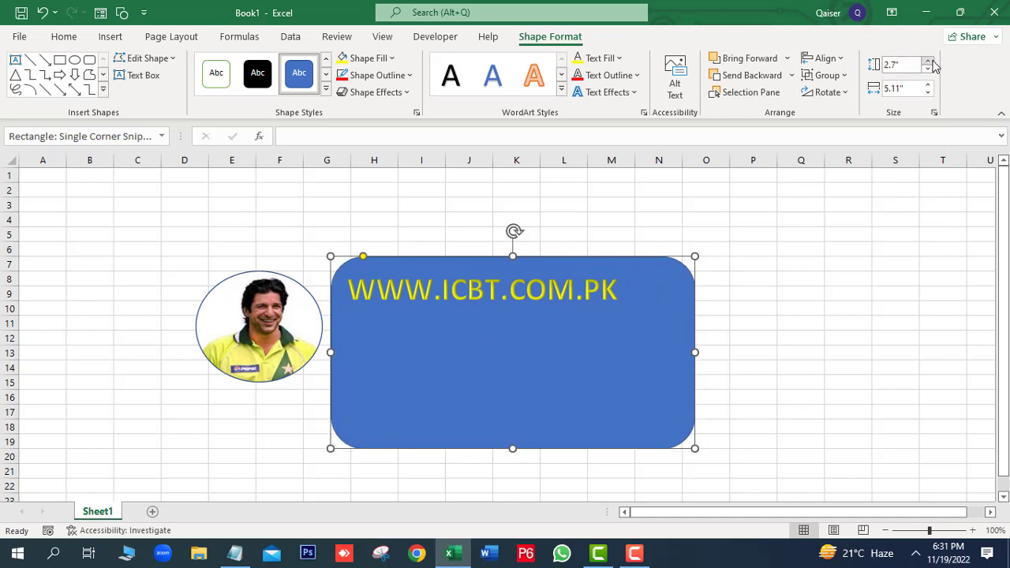
pyautogui.click(930, 63)
pyautogui.click(931, 63)
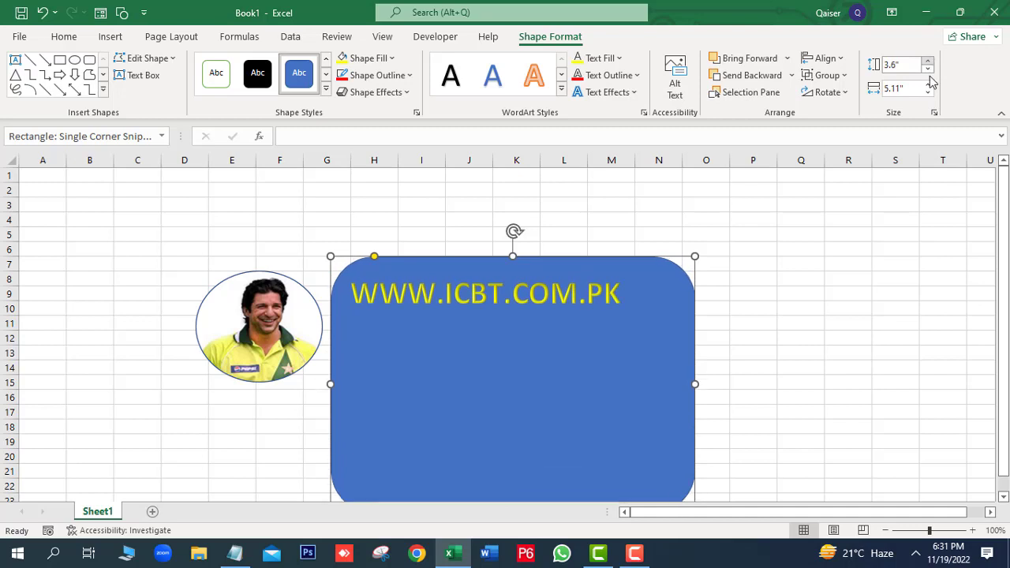
pyautogui.click(929, 70)
pyautogui.click(929, 69)
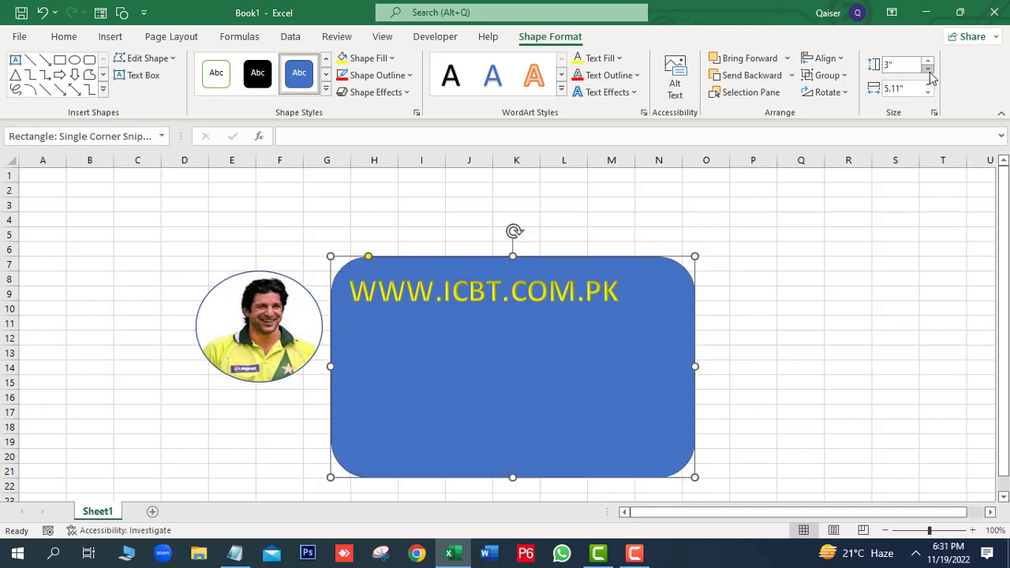
pyautogui.click(929, 69)
pyautogui.click(929, 70)
pyautogui.click(822, 278)
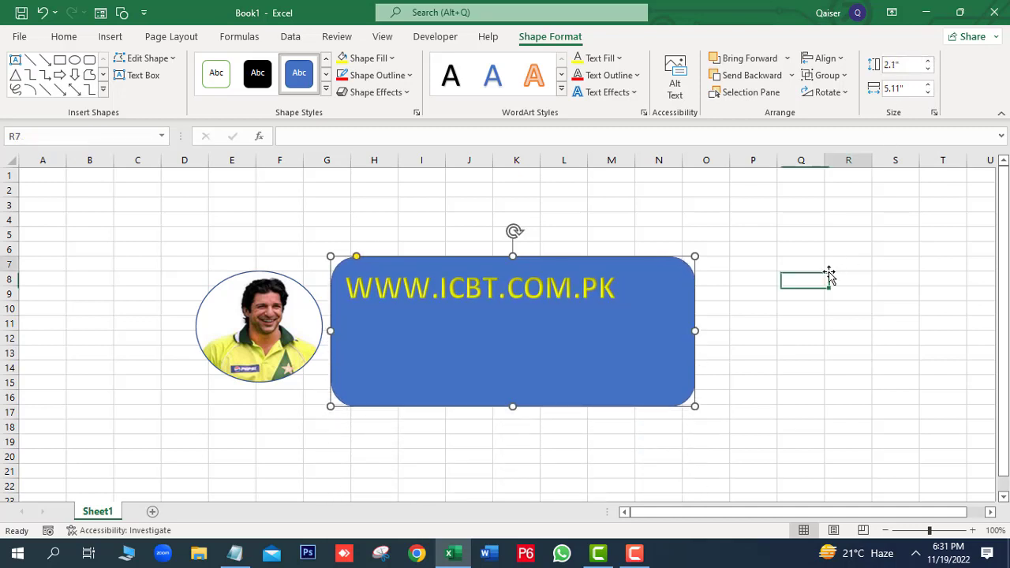
# - Widen the blue rectangle to 5.6"
pyautogui.click(498, 356)
pyautogui.click(292, 354)
pyautogui.click(448, 351)
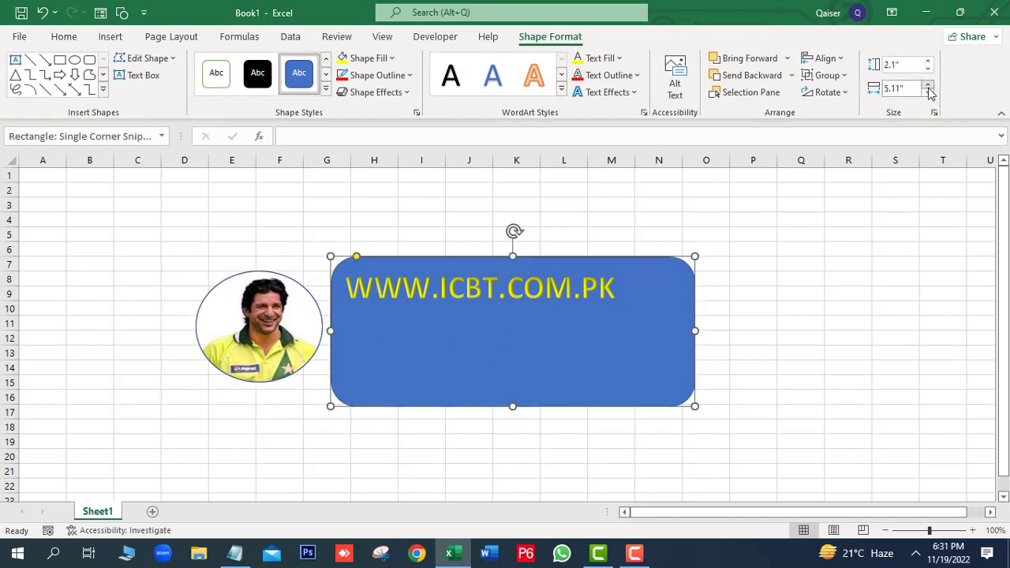
pyautogui.moveTo(929, 89); pyautogui.dragTo(929, 96)
pyautogui.click(563, 220)
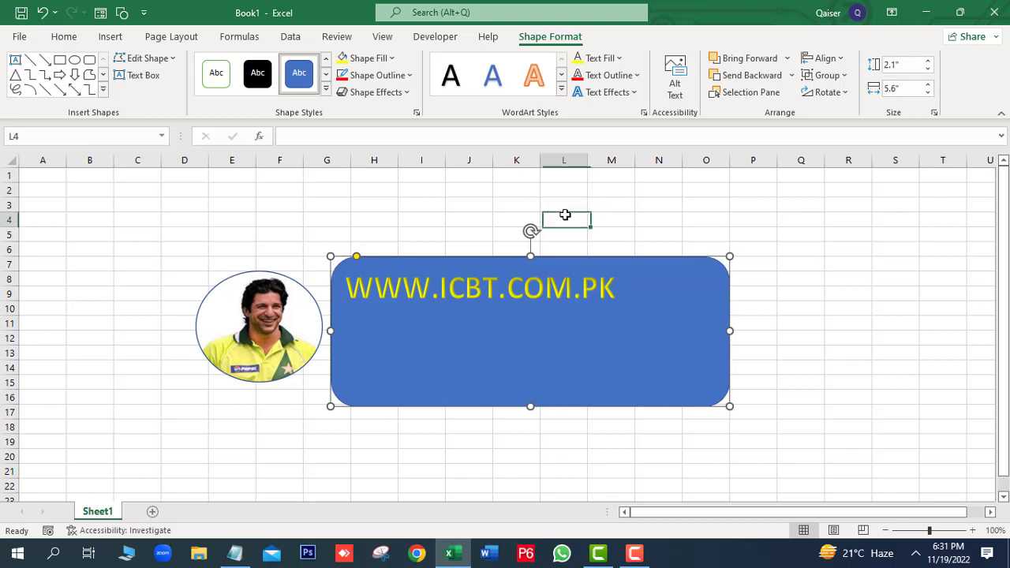